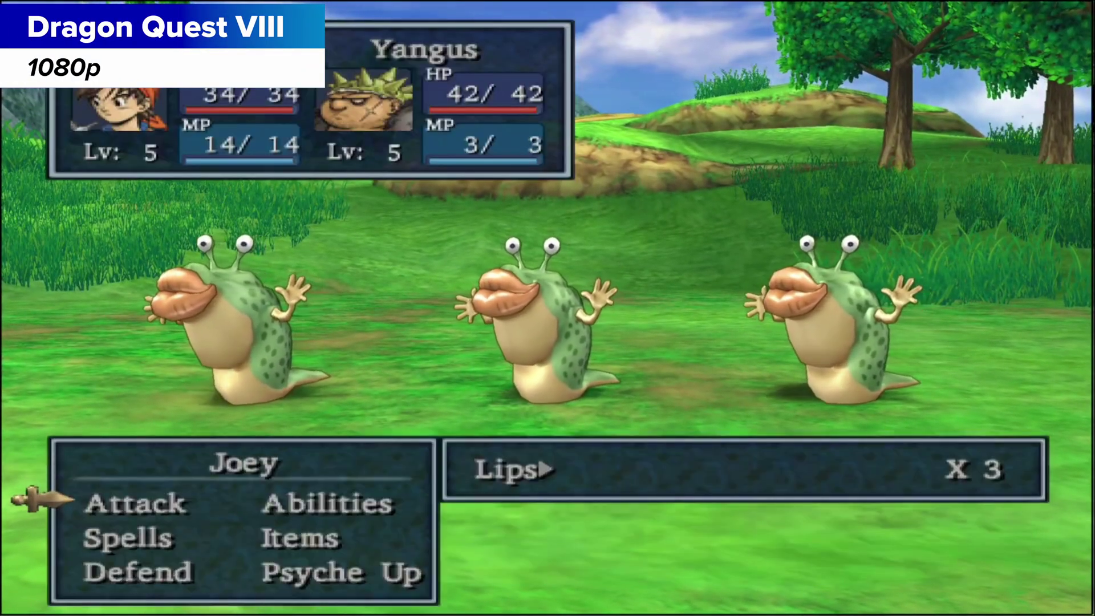
Step: Win the Dragon Quest VIII battle with Attack and Fight, then unleash Auron's Dragon Fang overdrive in Final Fantasy X
key("Return")
key("Return")
key("Return")
key("Return")
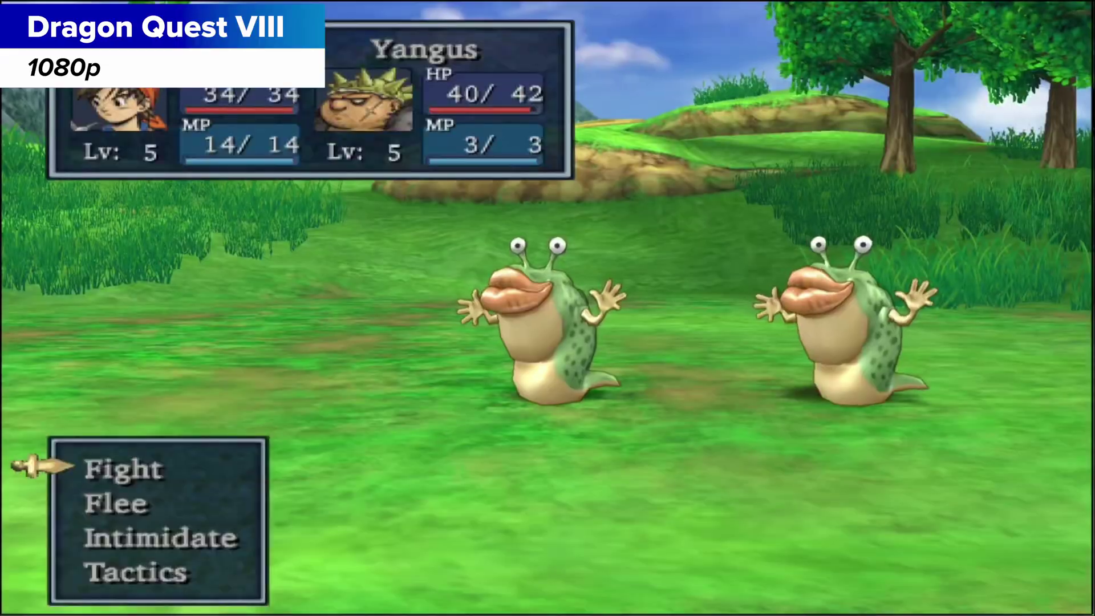
key("Return")
key("Return")
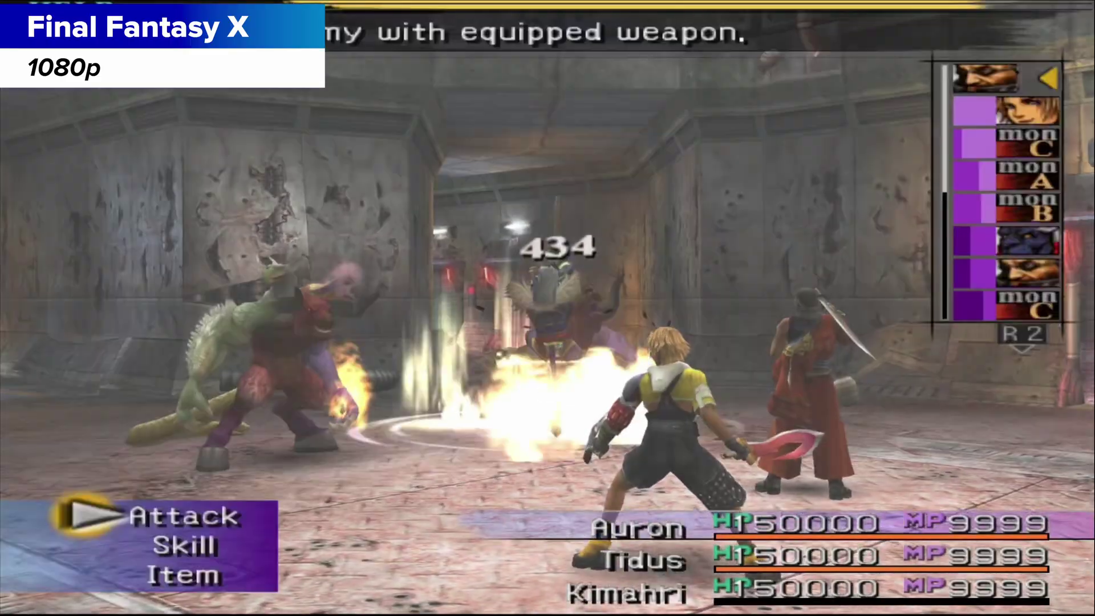
key("Left")
key("Return")
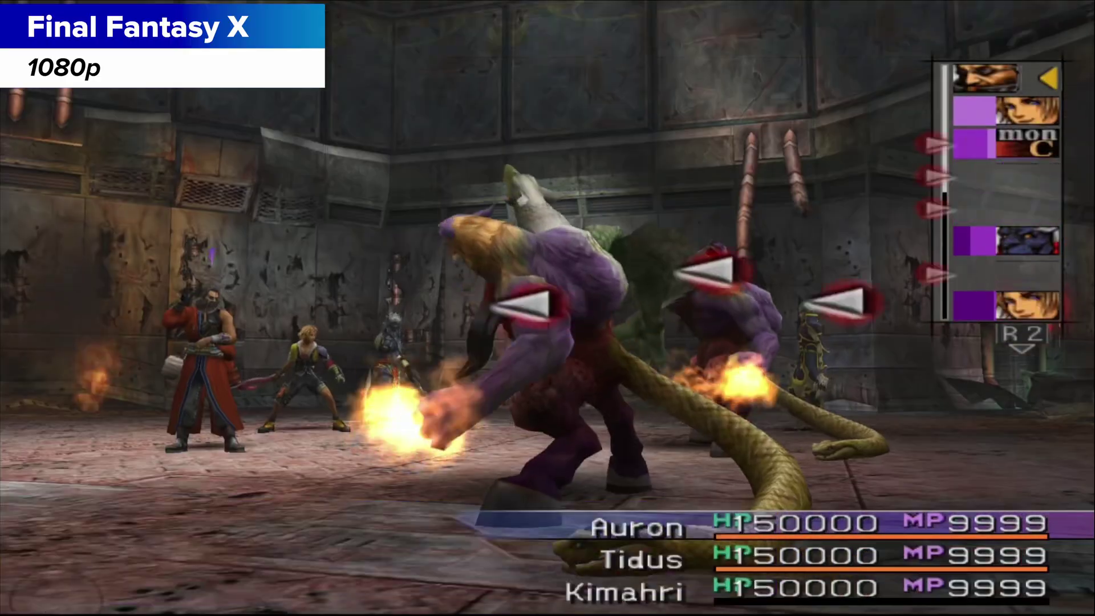
key("Return")
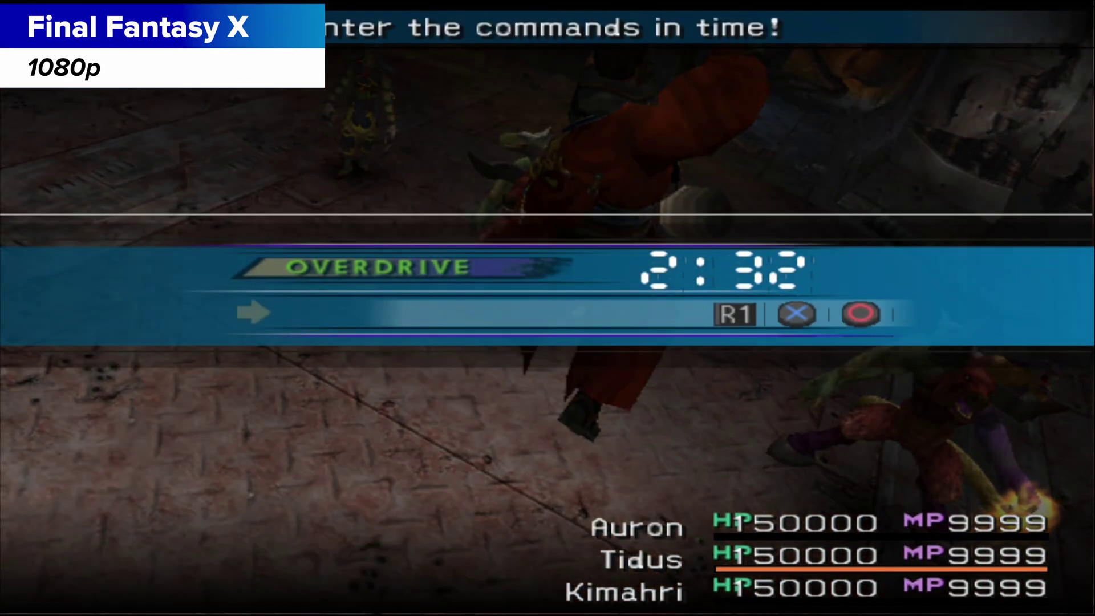
key("BackSpace")
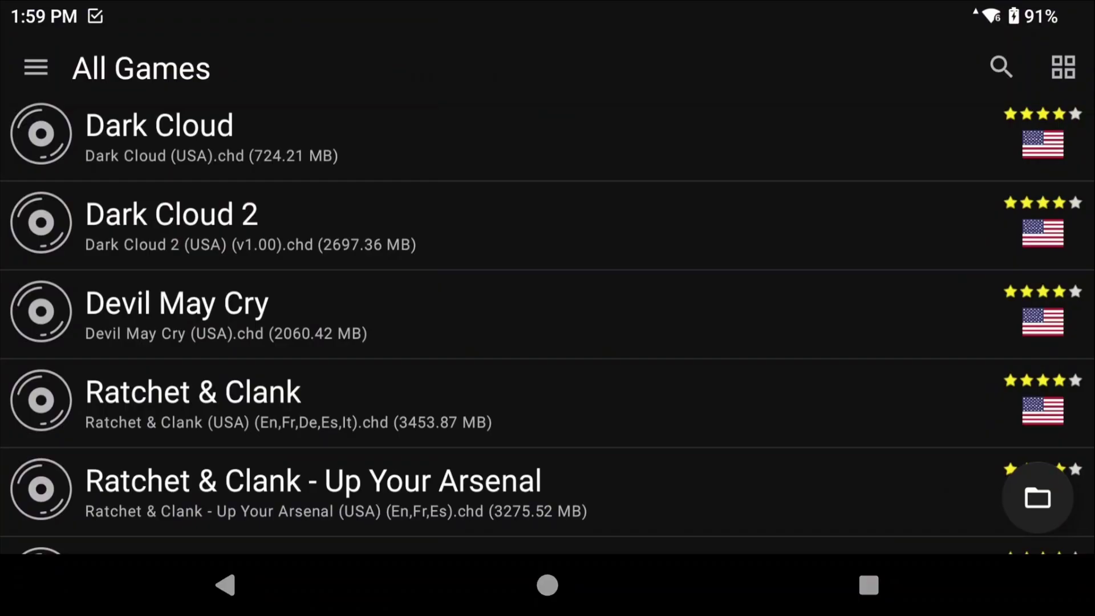
Step: Choose Transfer Data > Export from NetherSX2's side menu
left_click(36, 66)
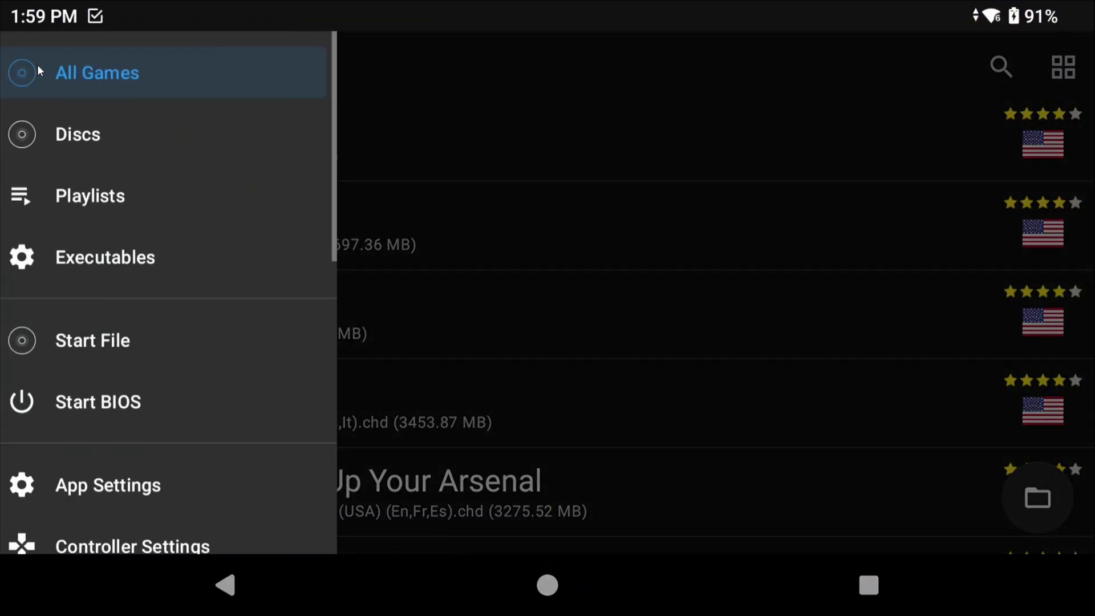
scroll(139, 224, "down", 5)
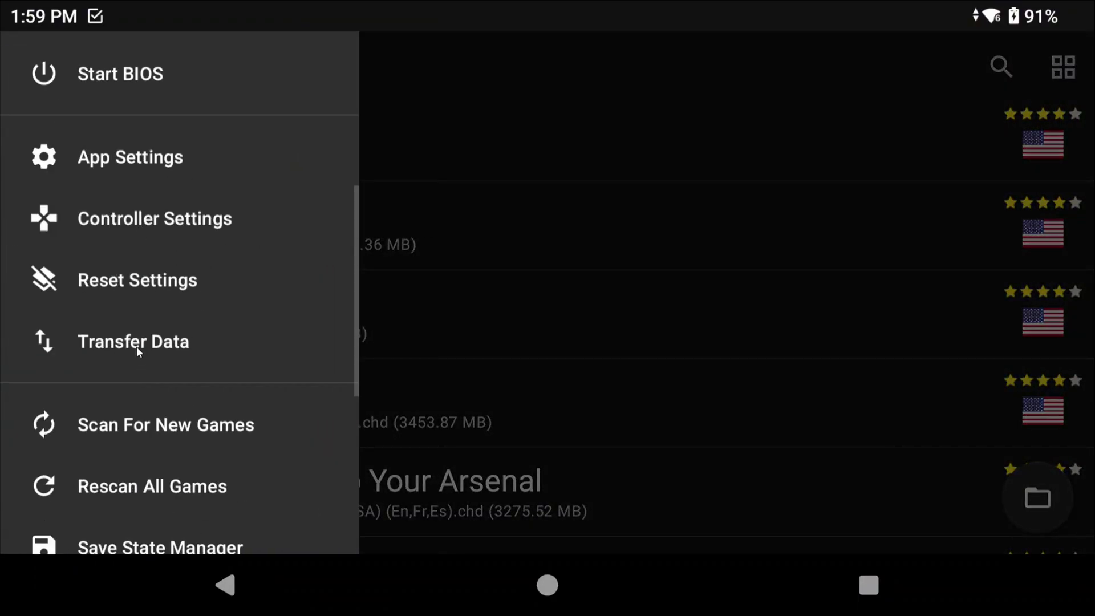
left_click(136, 345)
left_click(717, 353)
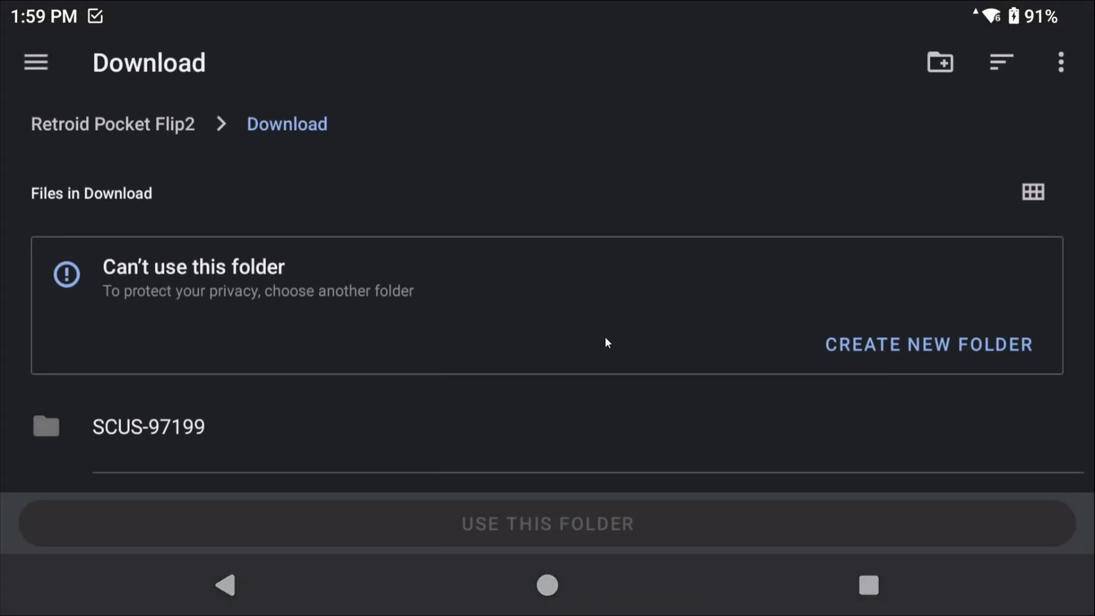
Step: Create a 'nether' folder in Download, use it as the export destination and allow access
left_click(877, 344)
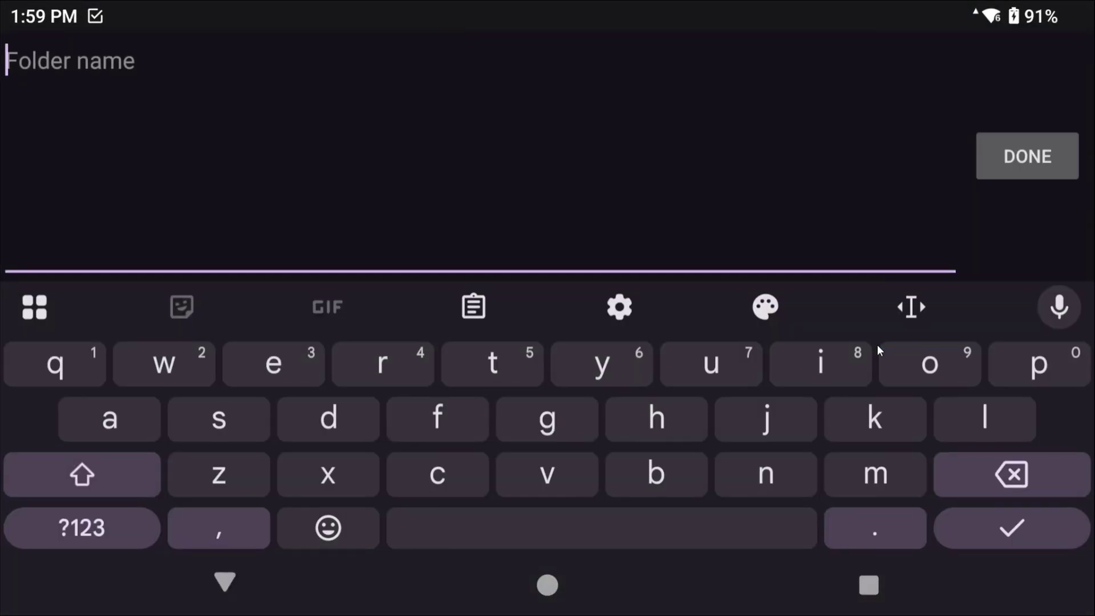
type("nether")
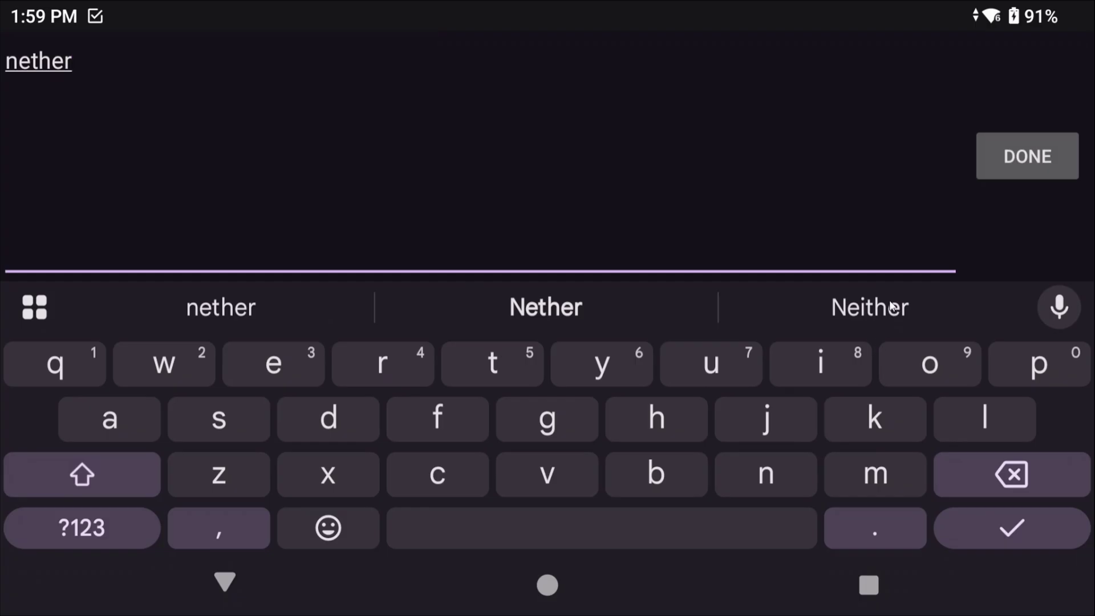
left_click(998, 147)
left_click(540, 526)
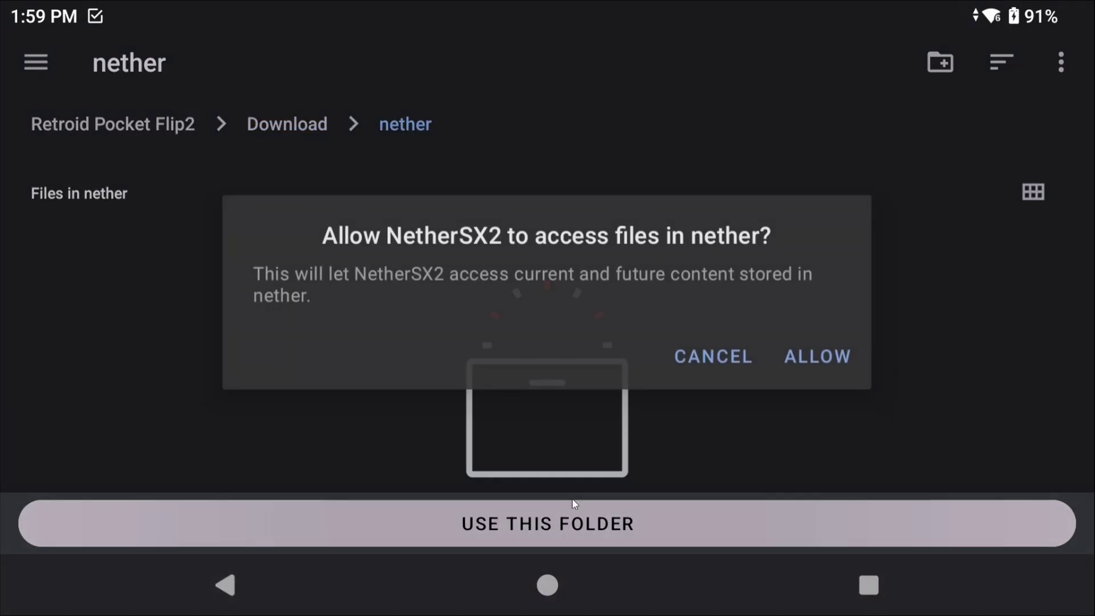
left_click(819, 360)
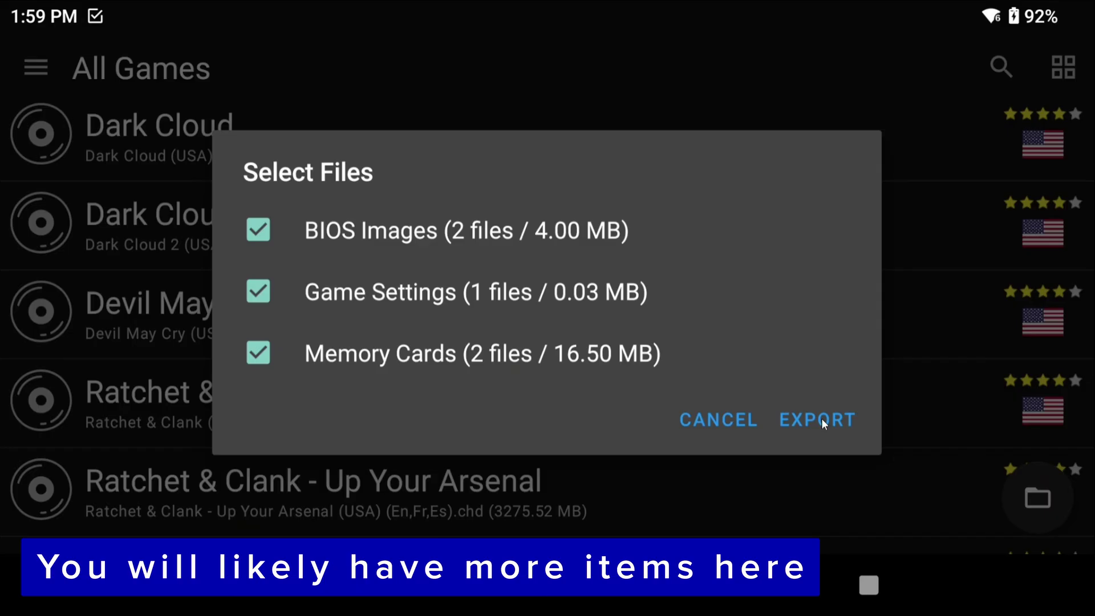
Step: Export the checked BIOS Images, Game Settings and Memory Cards, 5 files, into nether
left_click(821, 419)
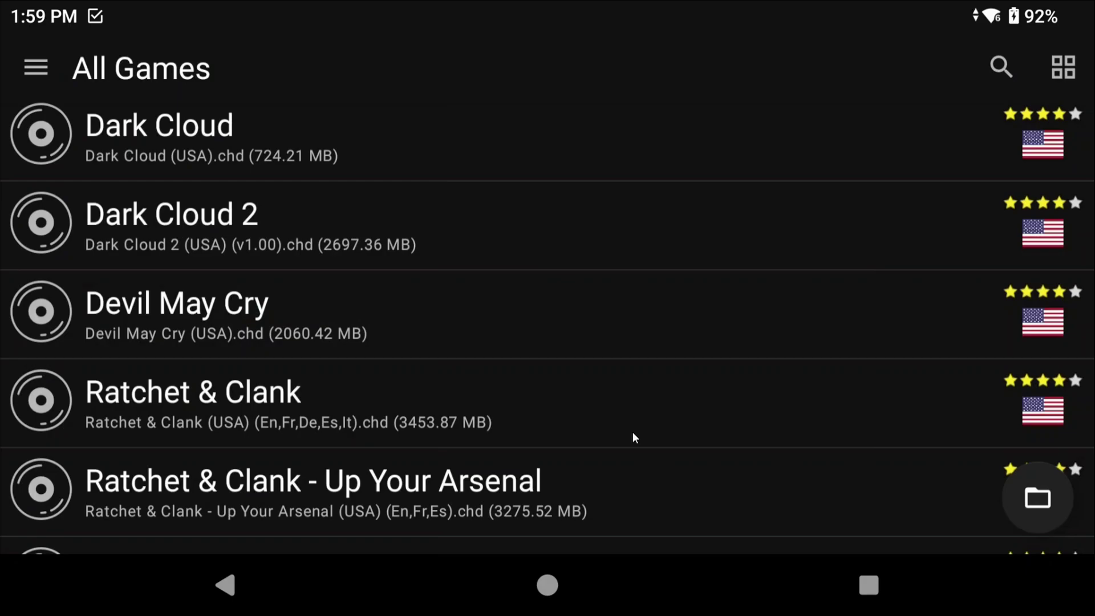
Step: Go to the home screen and open App info from the NetherSX2 icon's menu
left_click(548, 586)
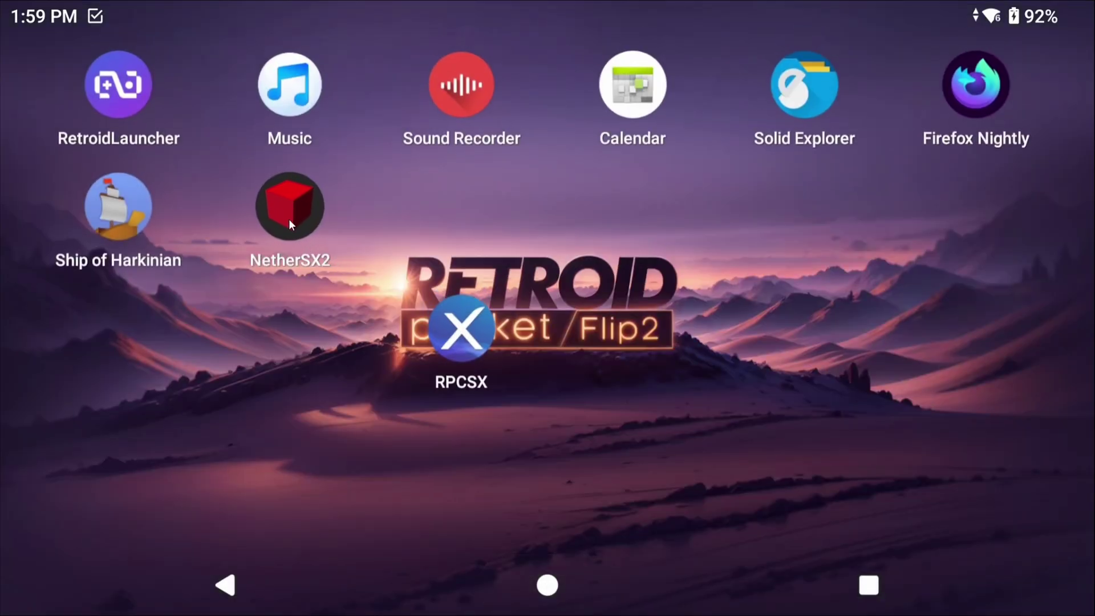
left_click(289, 219)
left_click(358, 119)
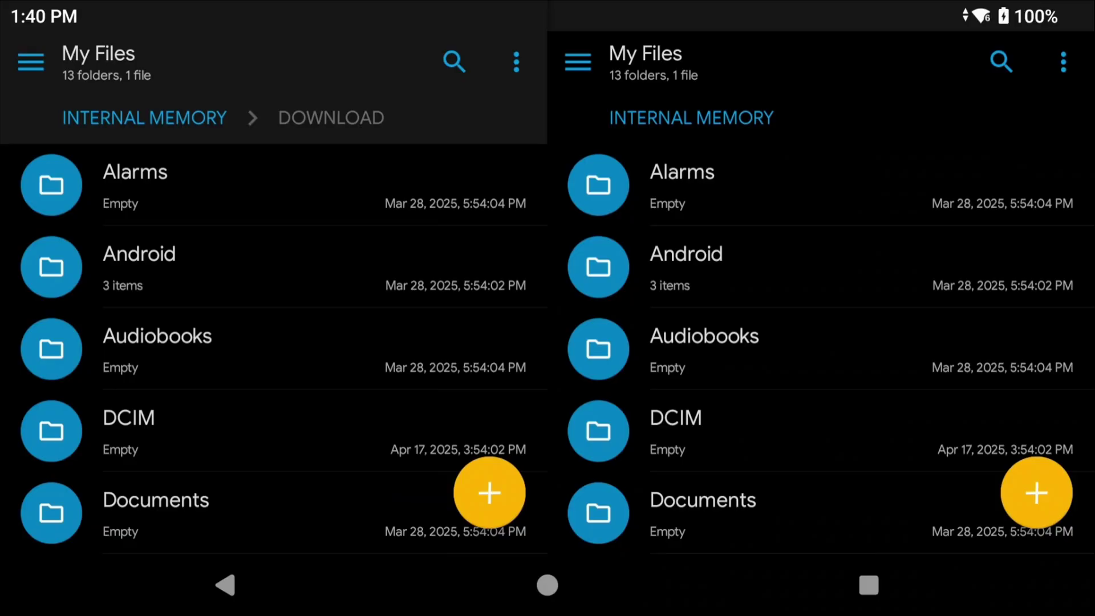
Step: Create a 'ROMs' folder in internal memory and open it
left_click(489, 492)
left_click(477, 247)
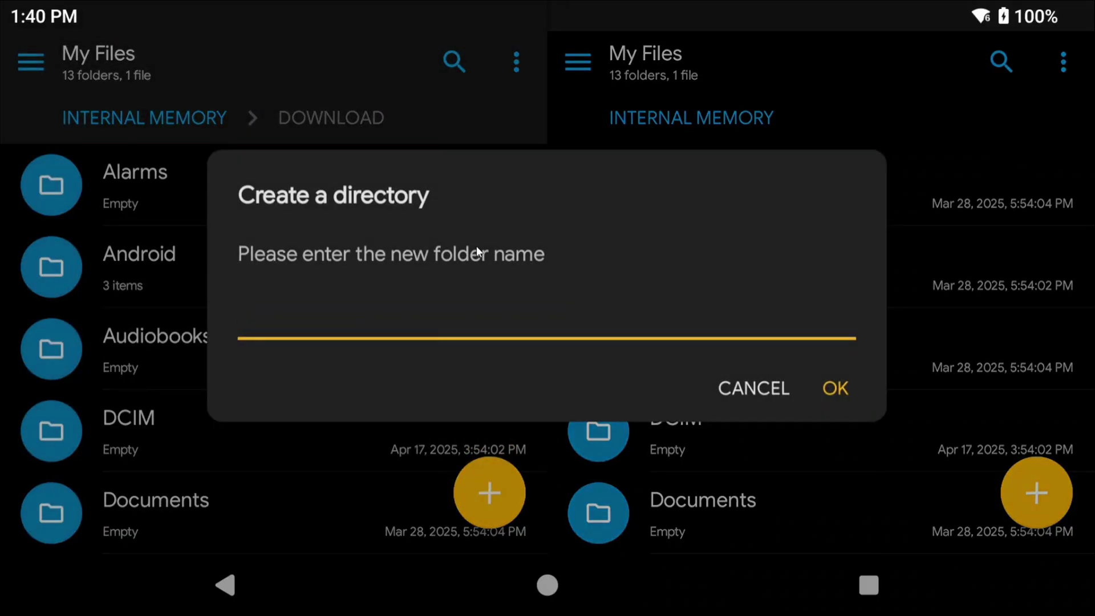
type("ROMs")
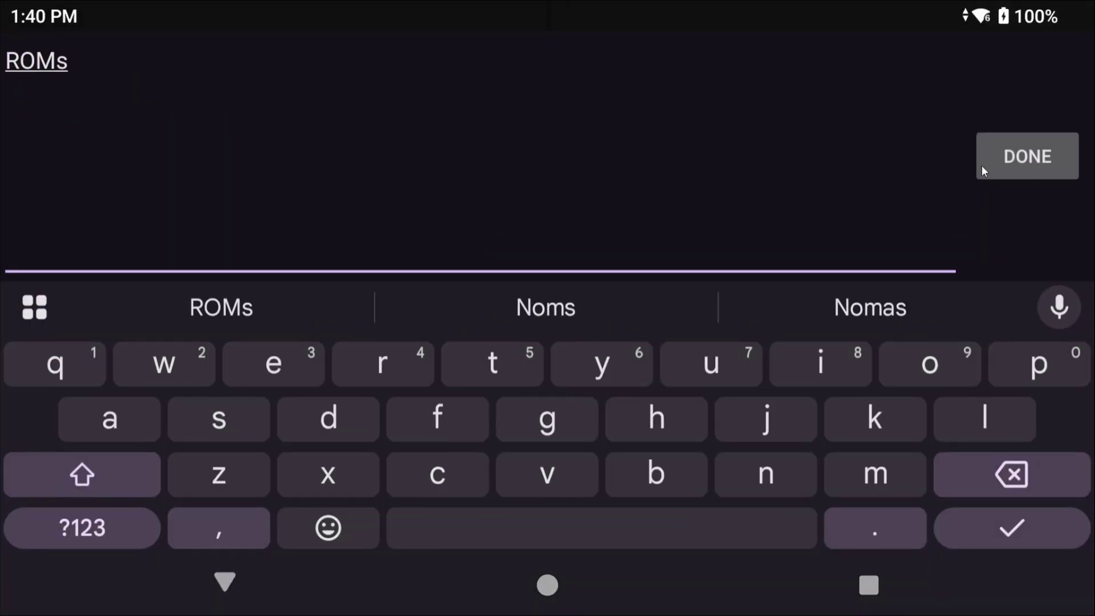
left_click(984, 171)
left_click(165, 500)
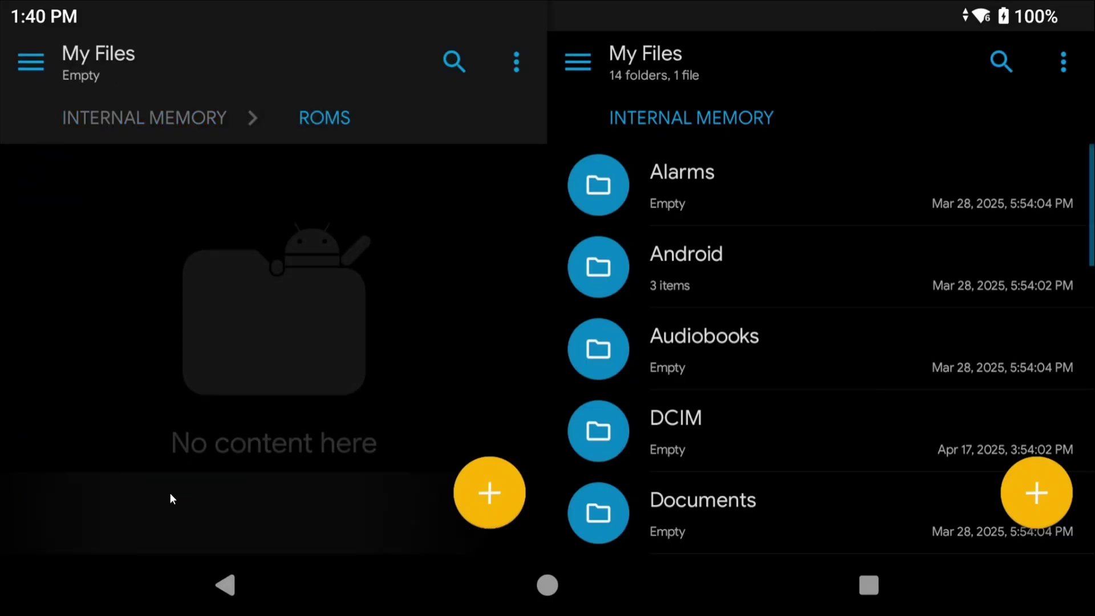
Step: Create a 'ps2' folder inside ROMs and open it
left_click(490, 493)
left_click(489, 249)
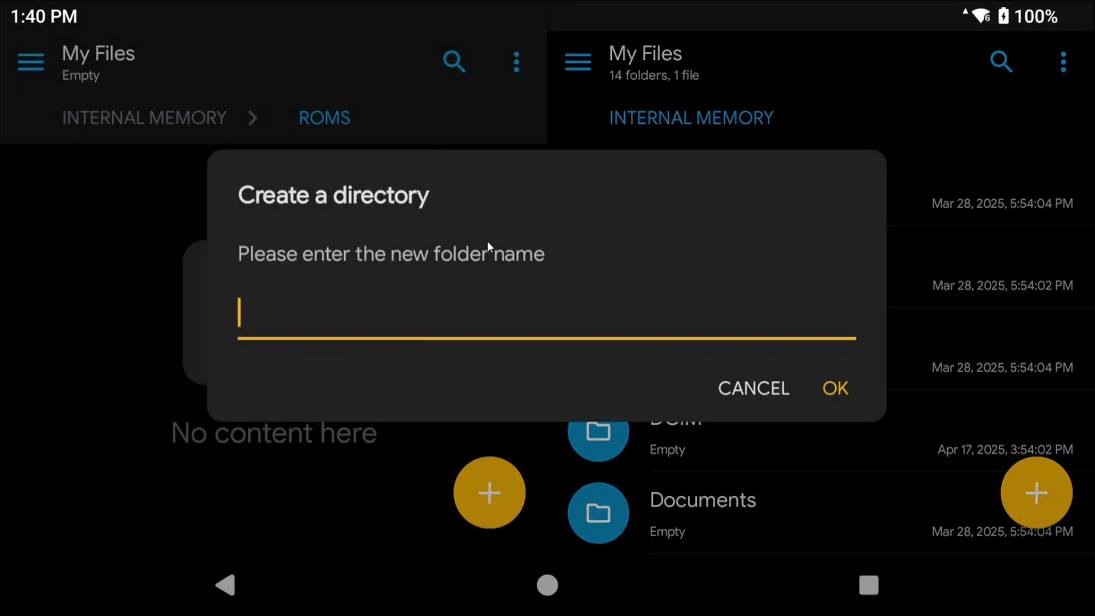
type("ps2")
left_click(1007, 151)
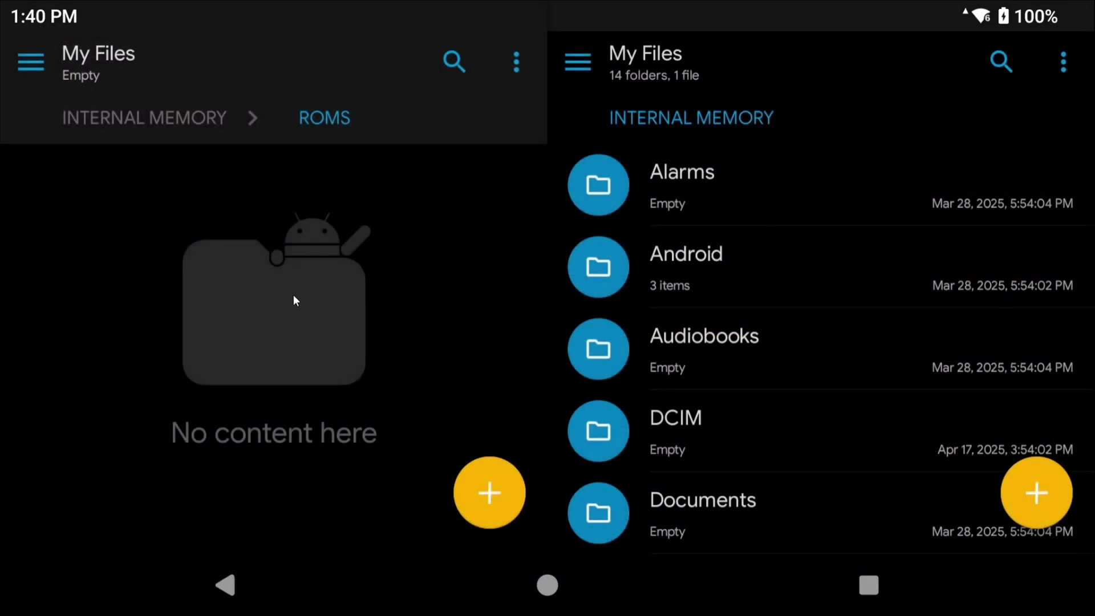
left_click(162, 188)
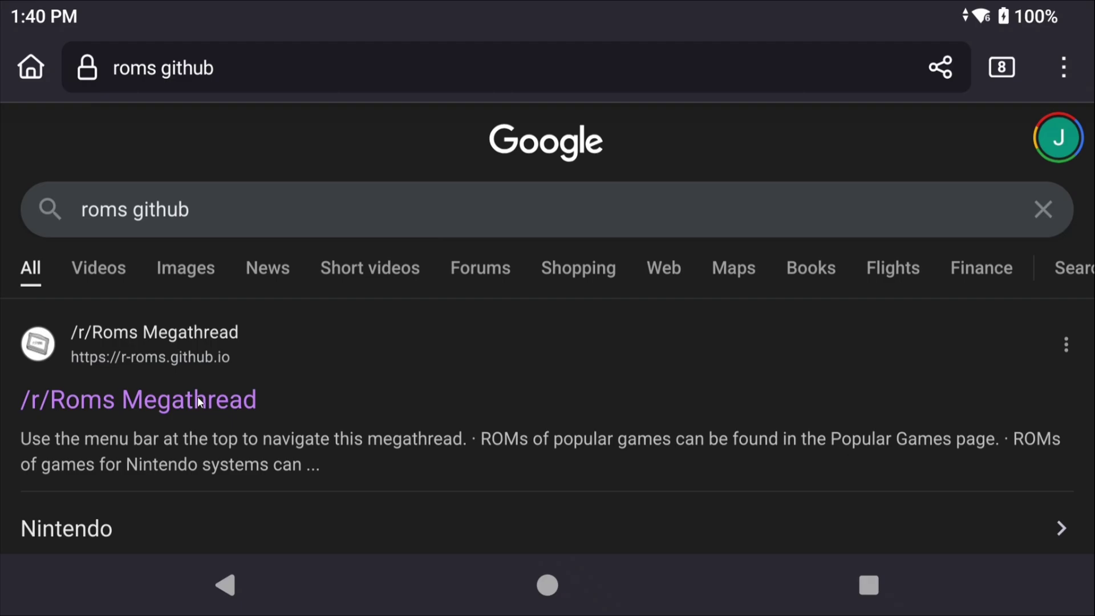
Step: Replace the address-bar text with 'ps2 redump chd' and run the search
left_click(261, 79)
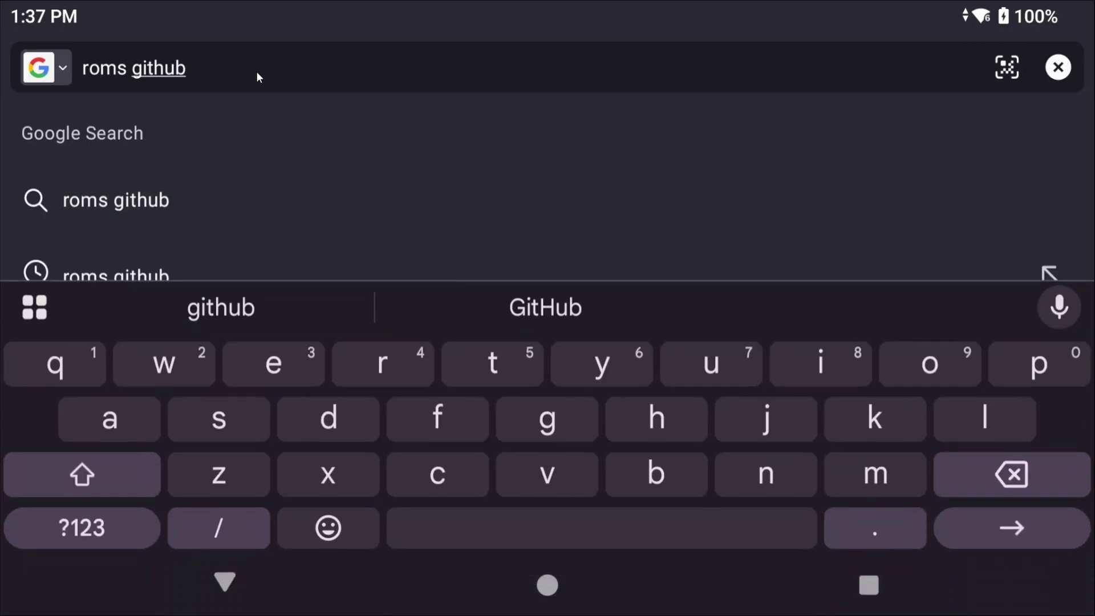
key("ctrl+a")
type("ps2 ")
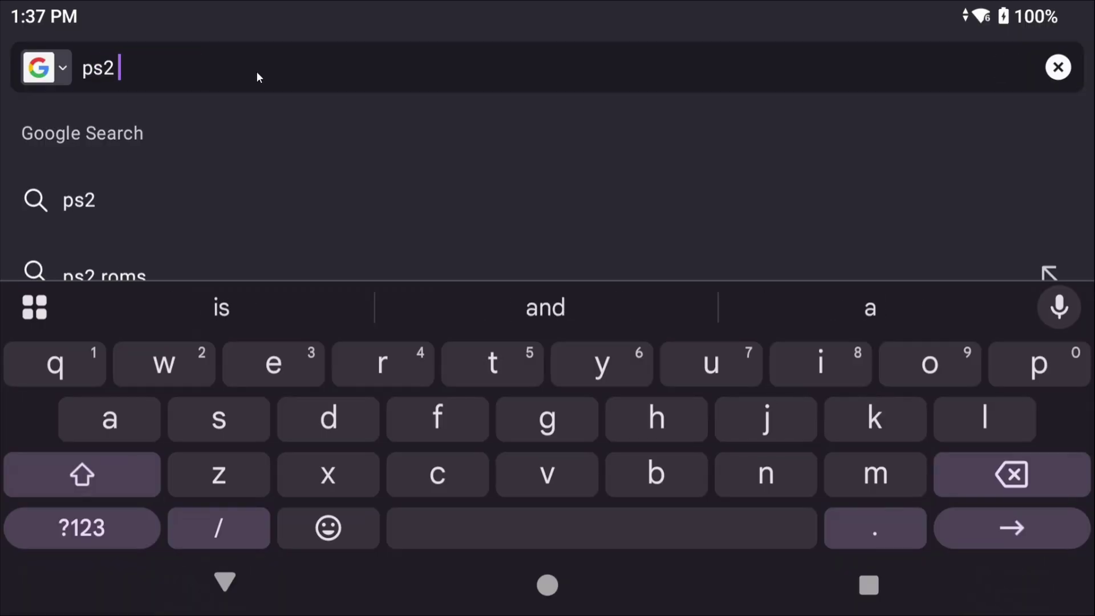
type("redump chd")
key("Return")
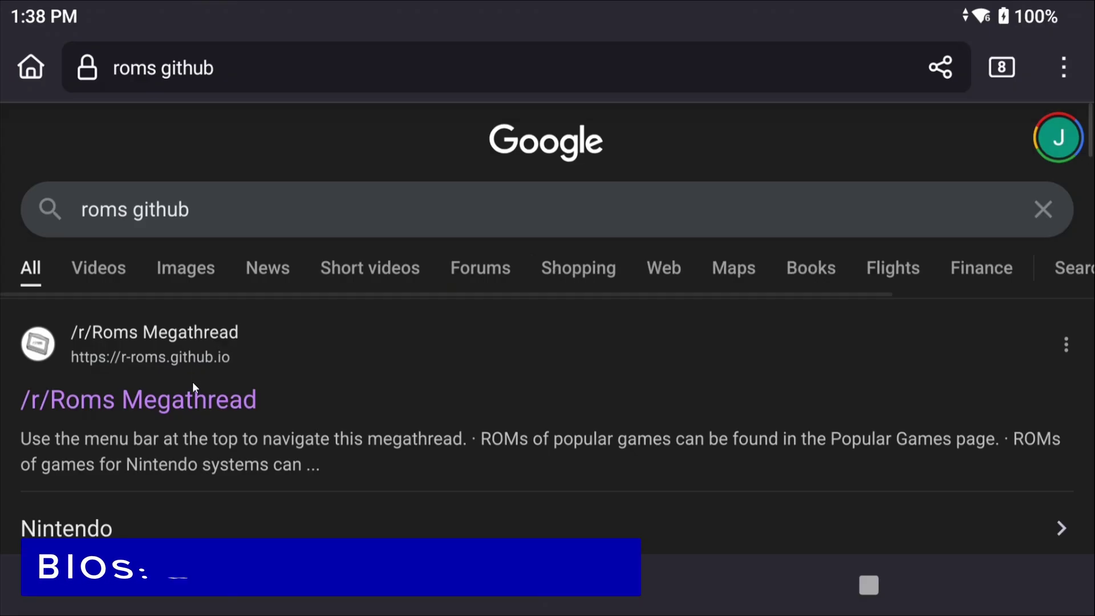
Step: Go from the /r/Roms Megathread's Miscellaneous BIOS Files section to the PlayStation 2 BIOS folder
left_click(192, 384)
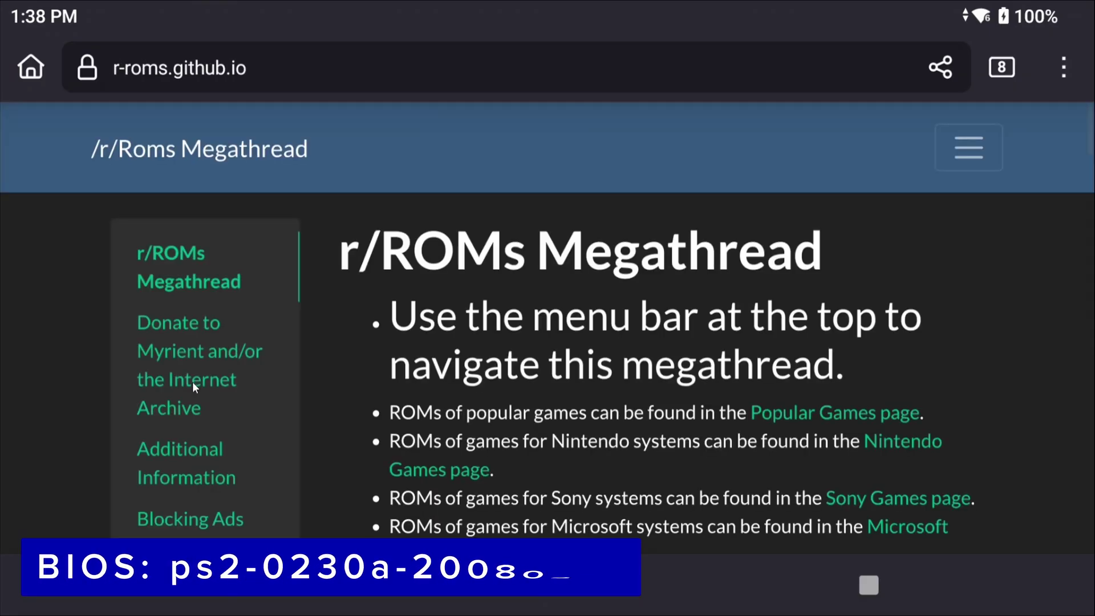
scroll(407, 300, "down", 1)
scroll(872, 242, "up", 1)
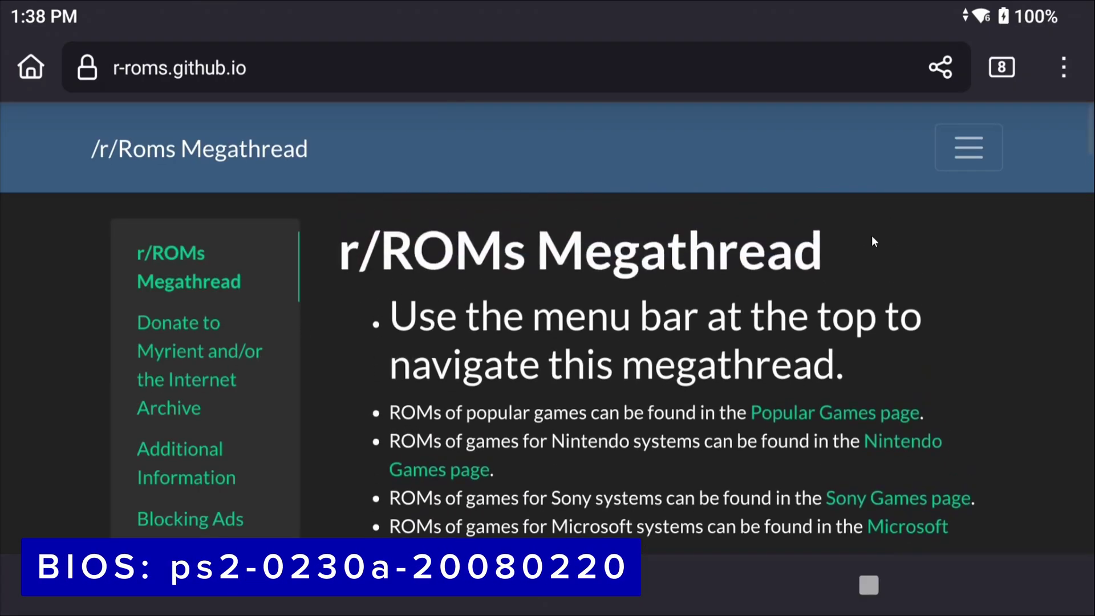
left_click(981, 152)
scroll(293, 278, "down", 2)
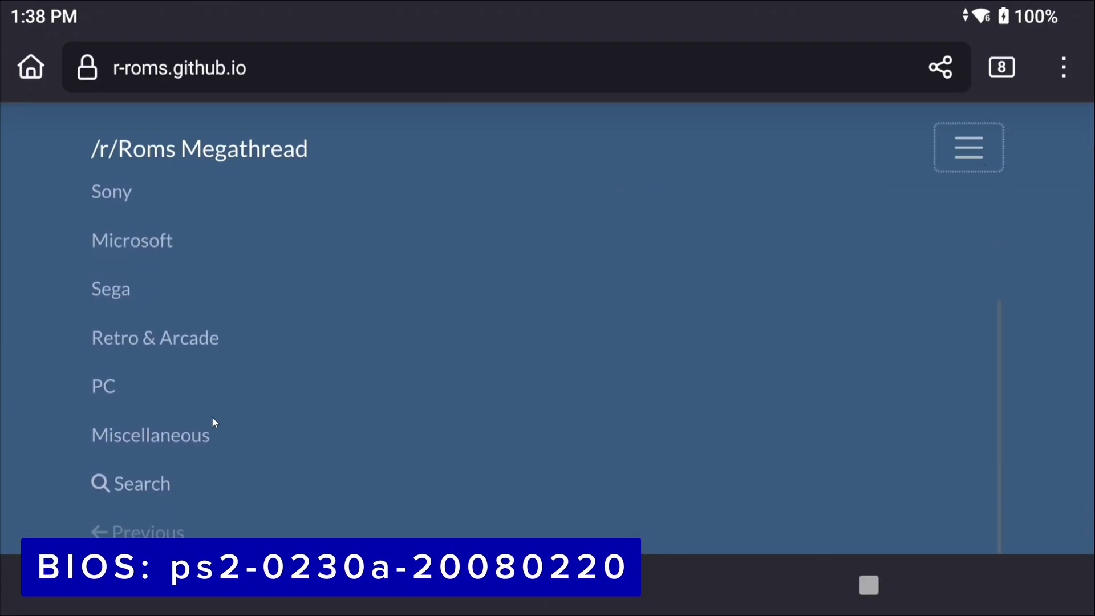
left_click(164, 435)
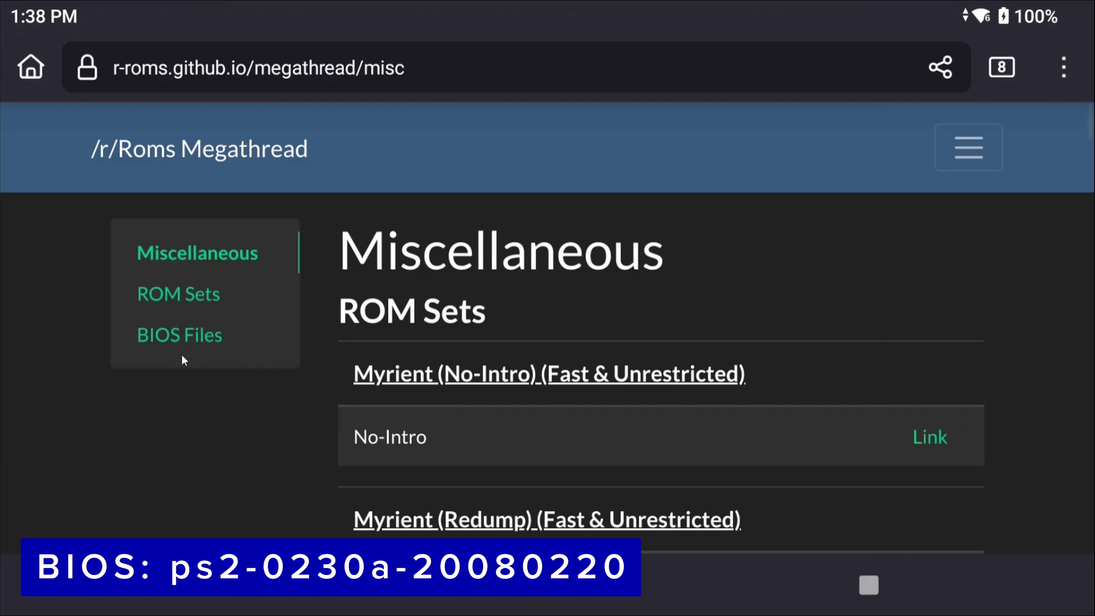
left_click(176, 337)
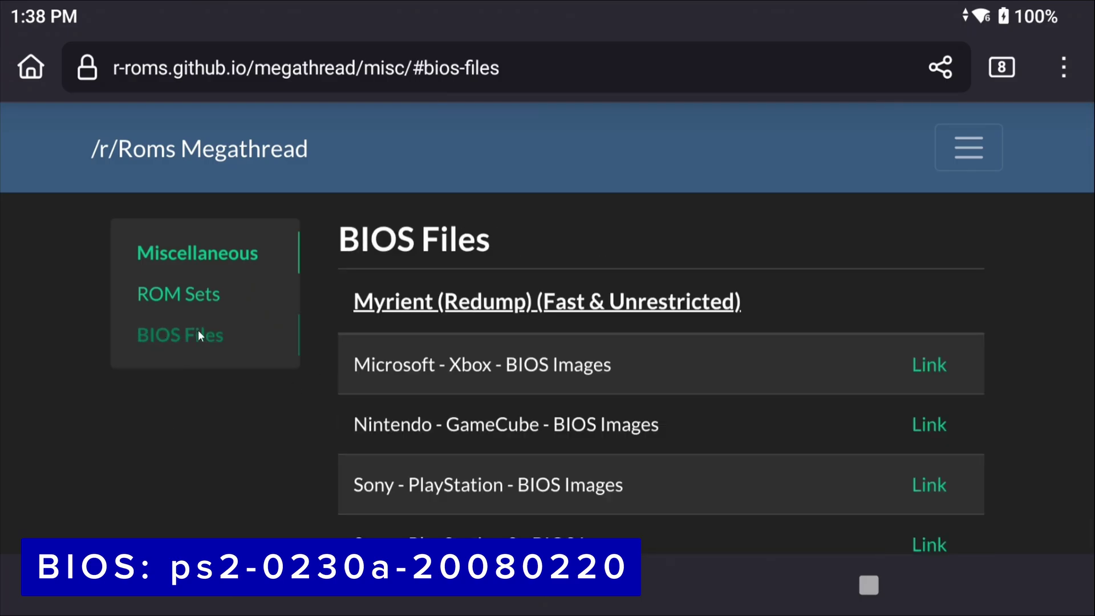
scroll(450, 337, "down", 2)
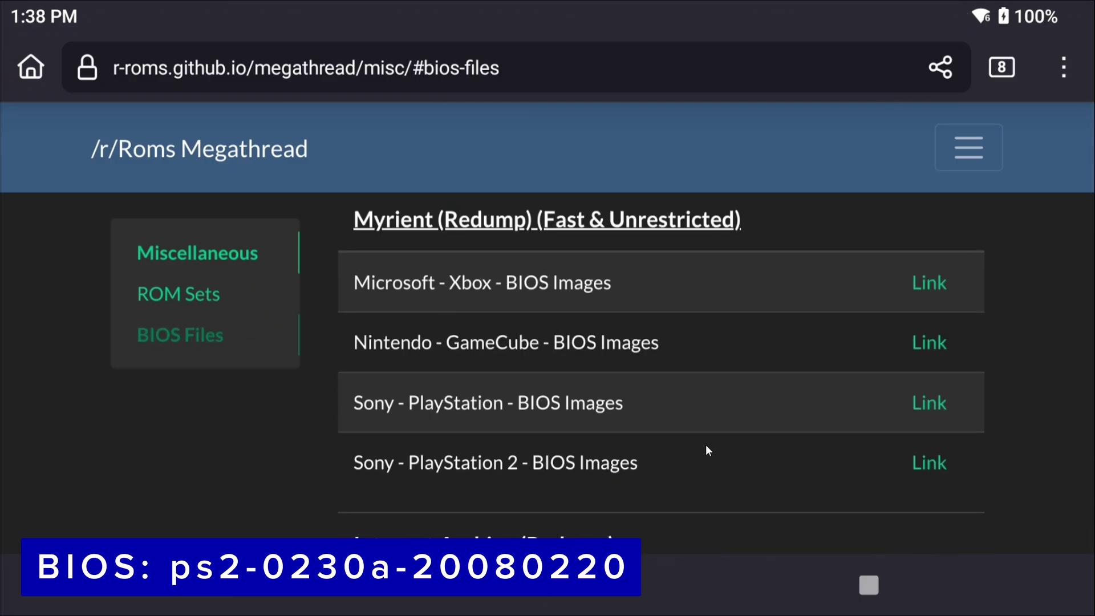
left_click(941, 463)
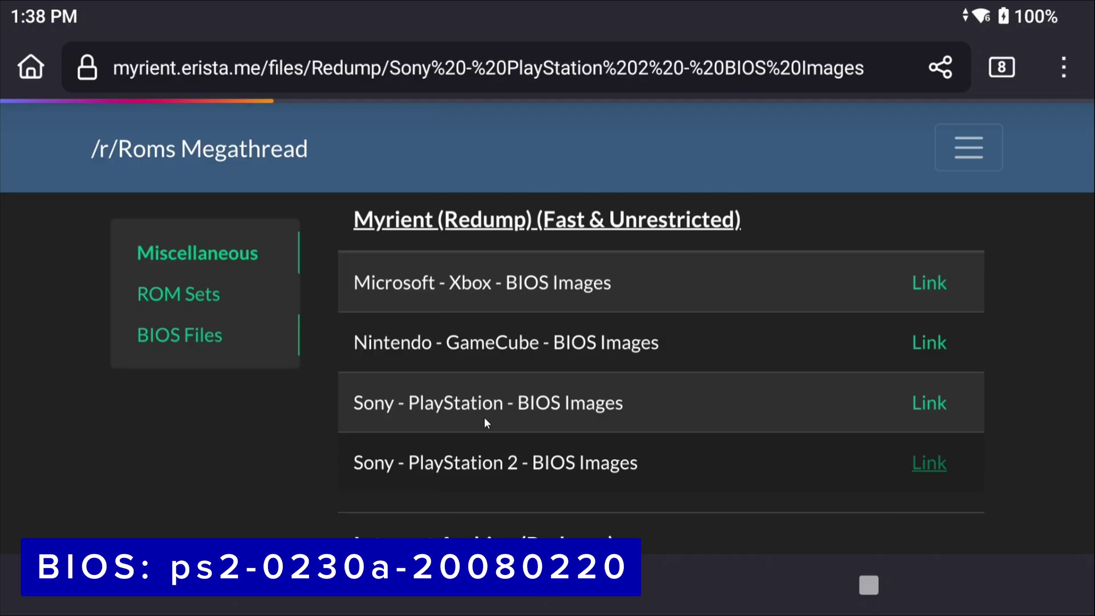
Step: Filter the index for 'ps2-0230a' and download ps2-0230a-20080220.zip
scroll(432, 406, "down", 3)
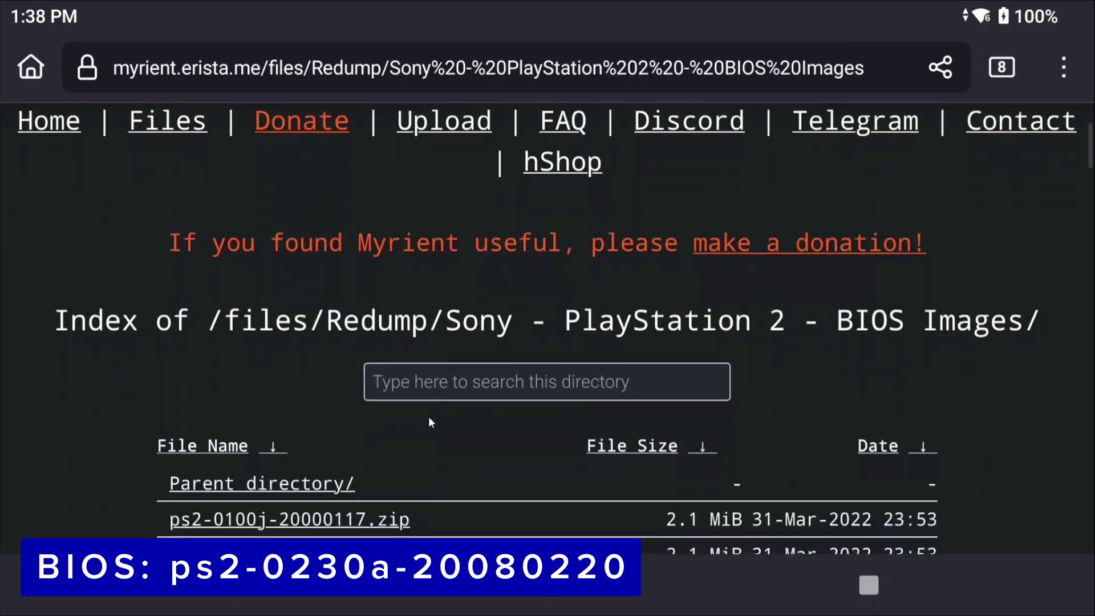
left_click(435, 381)
type("ps2-0230a")
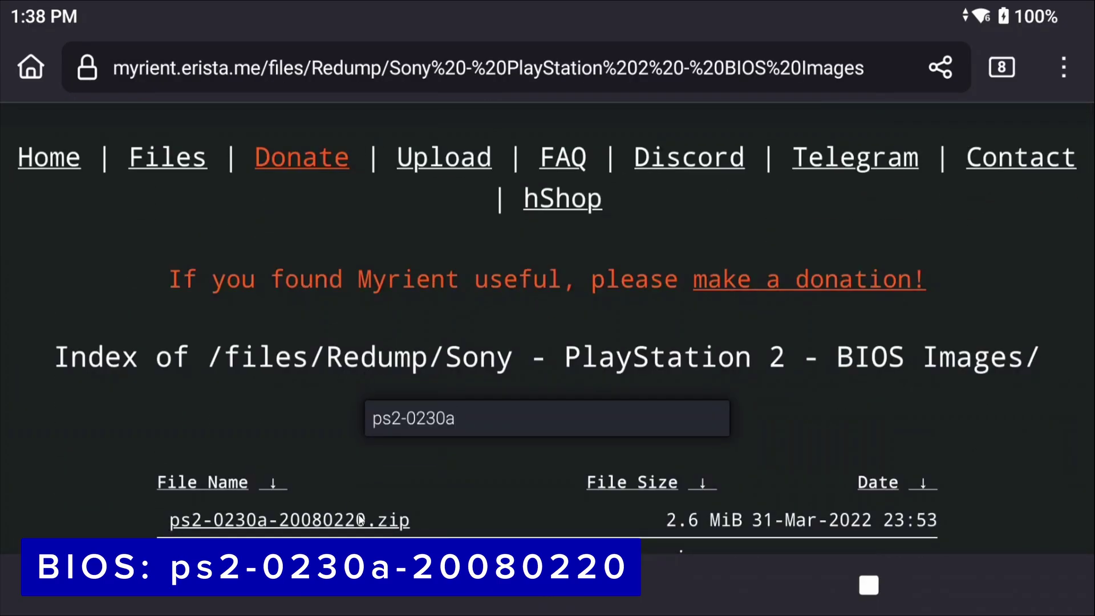
left_click(335, 521)
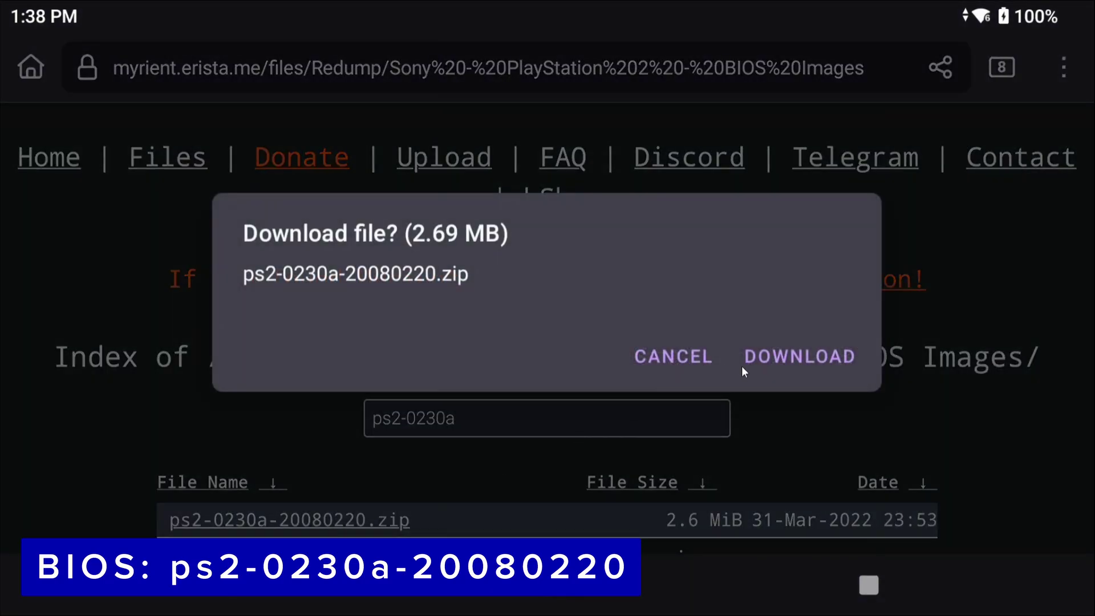
left_click(744, 358)
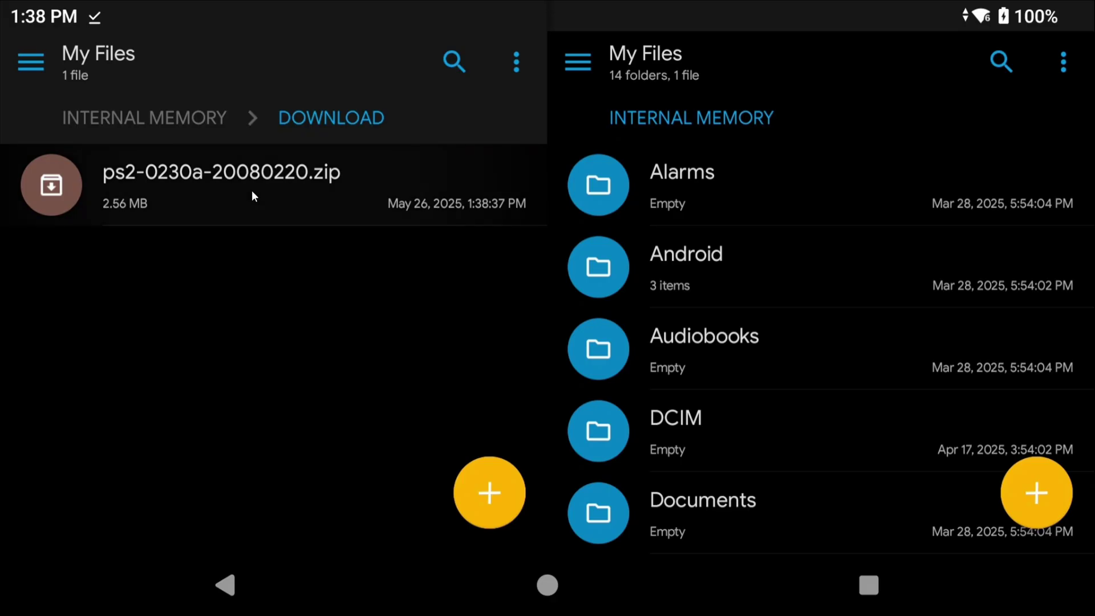
Step: Extract ps2-0230a-20080220.zip in the Download folder
left_click(252, 190)
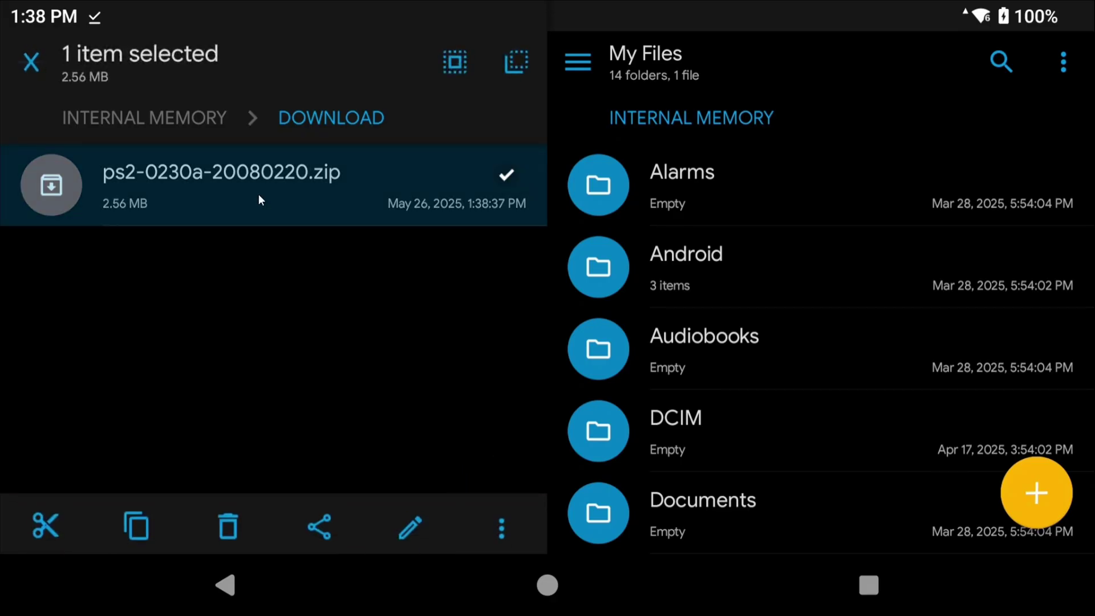
left_click(496, 523)
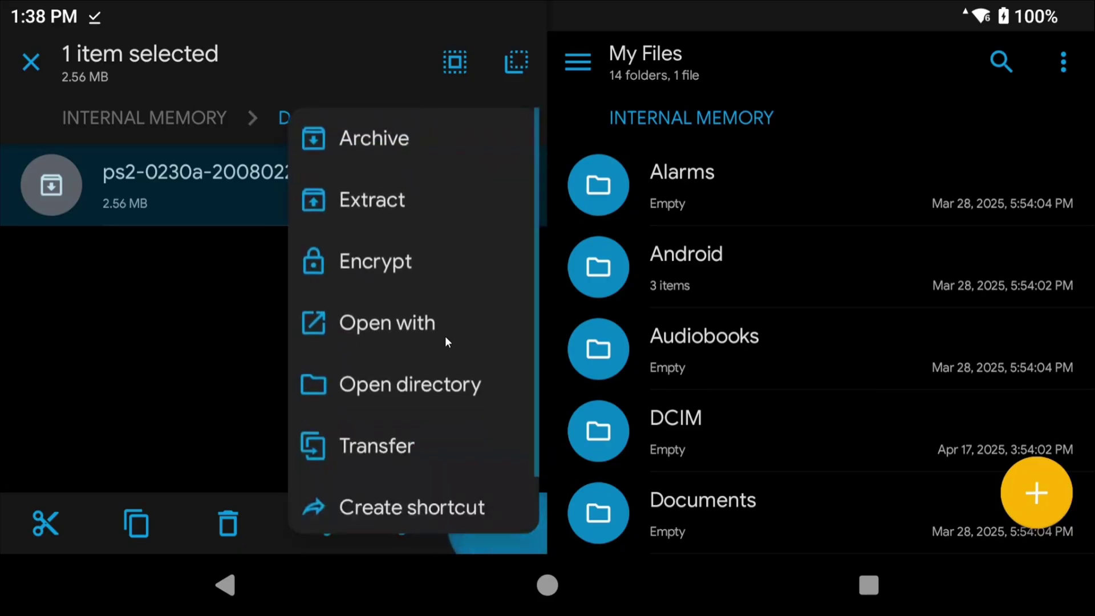
left_click(379, 200)
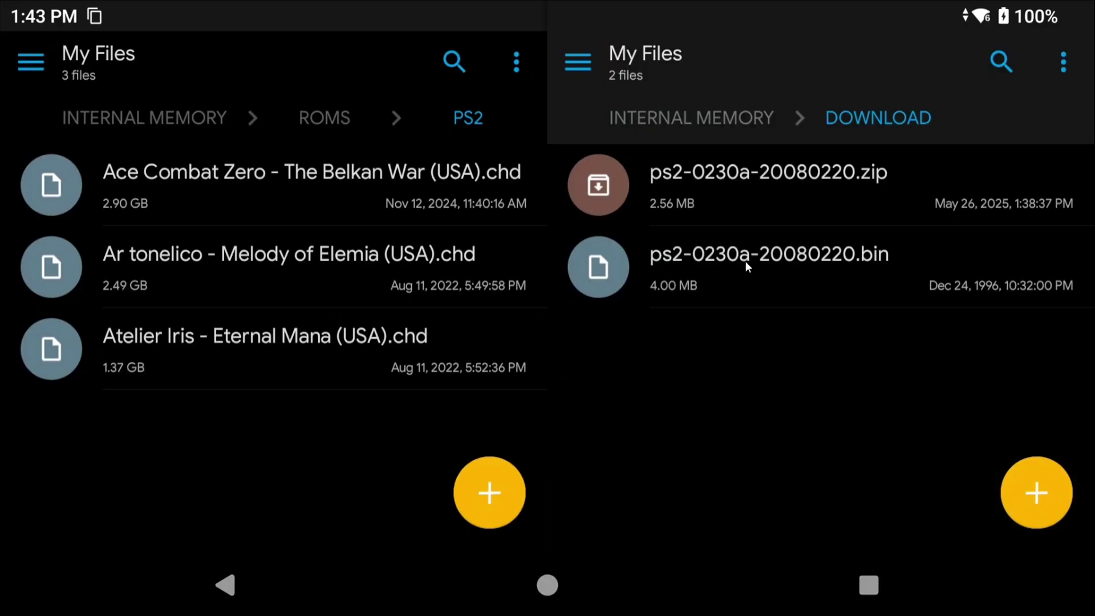
Step: Cut the extracted ps2-0230a-20080220.bin and paste it into ROMs/PS2
left_click(745, 261)
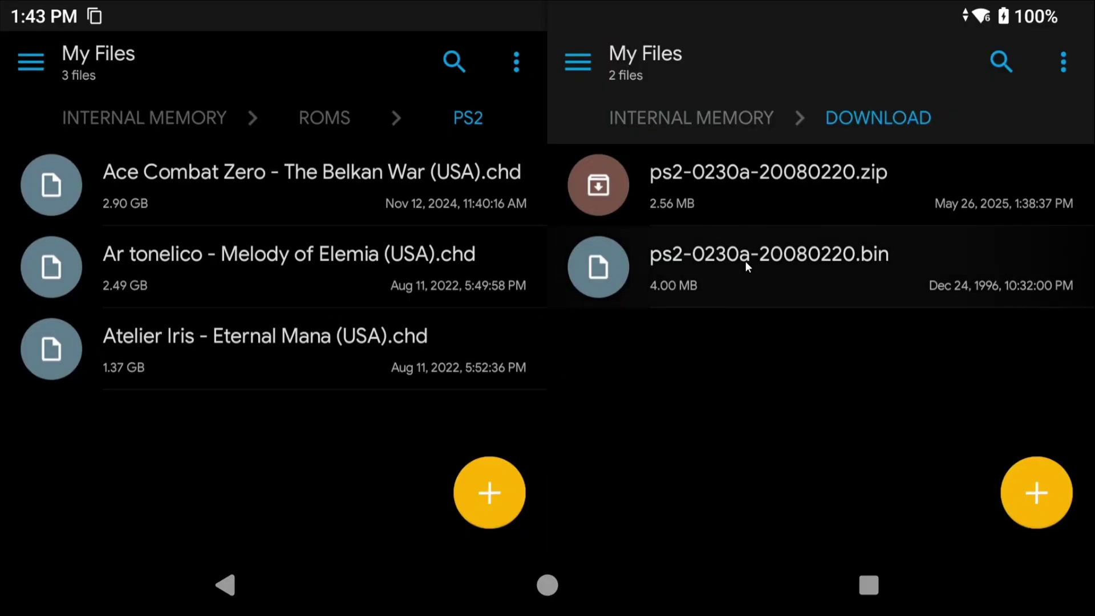
left_click(597, 533)
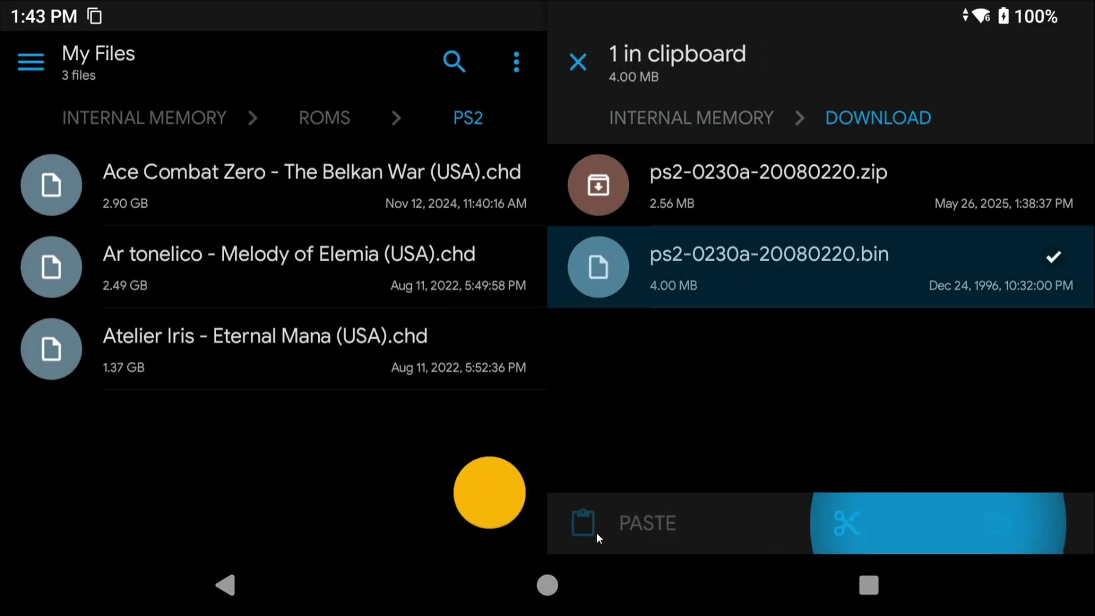
left_click(494, 494)
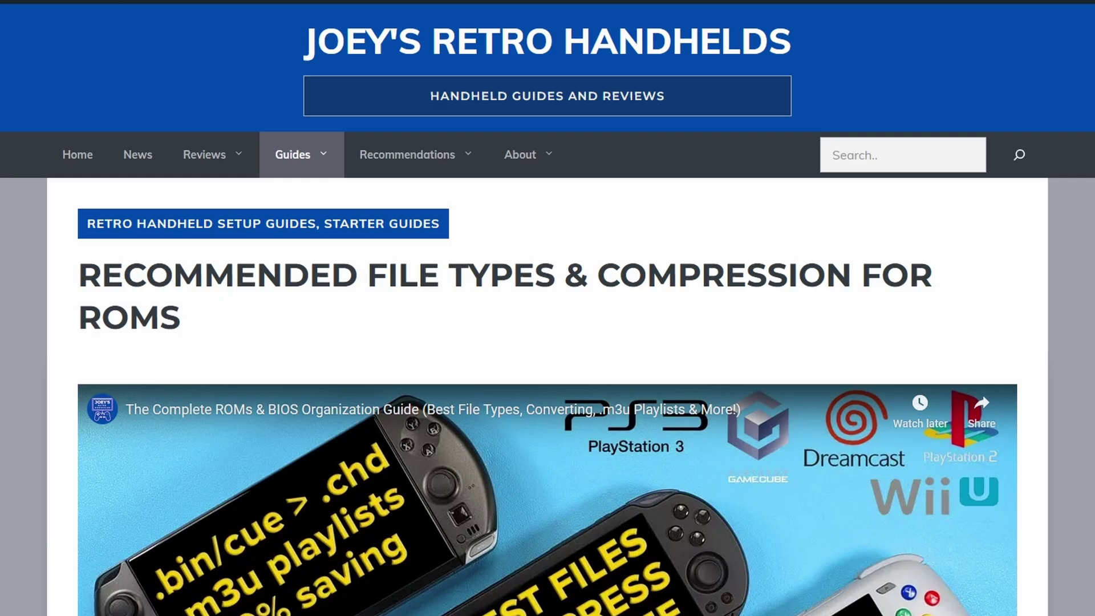
Step: Jump from the guide's Table of Contents to the Sony PlayStation 2 CHD section
scroll(548, 308, "down", 8)
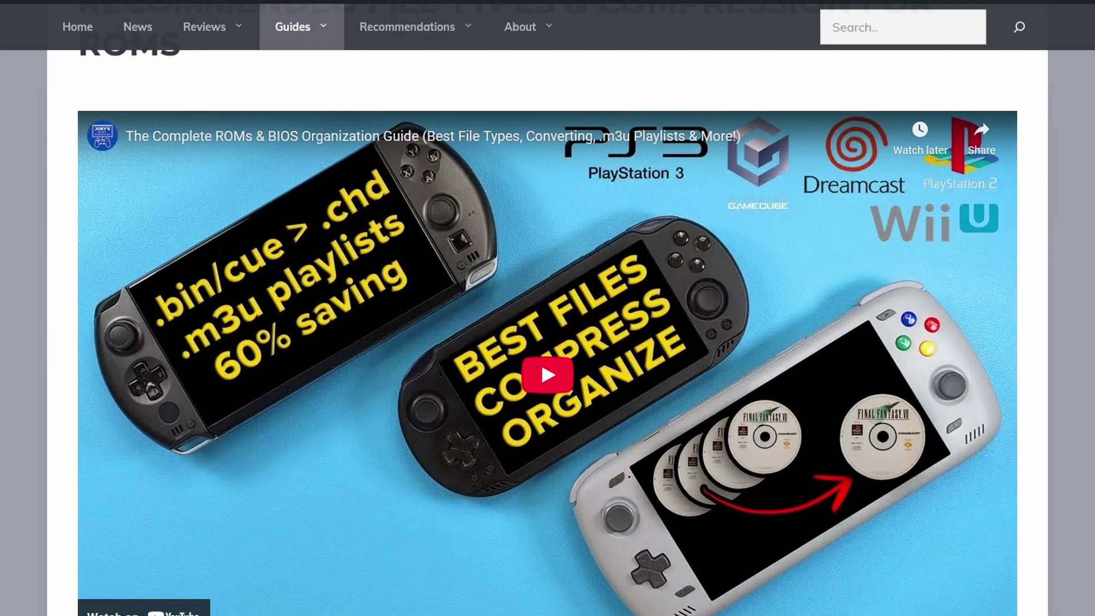
scroll(586, 554, "down", 10)
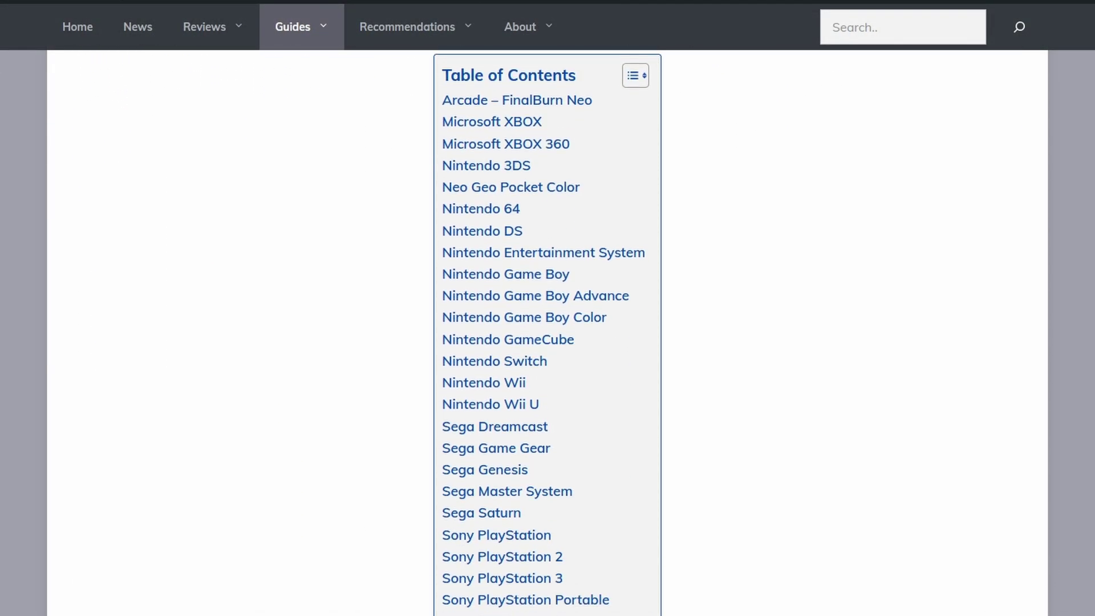
left_click(542, 559)
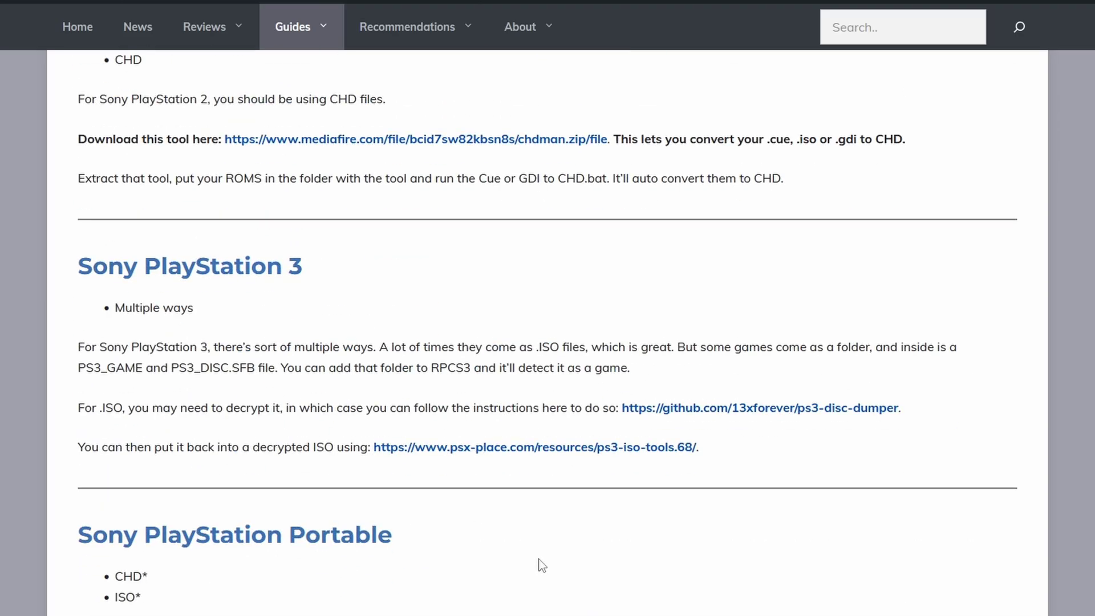
scroll(351, 389, "up", 1)
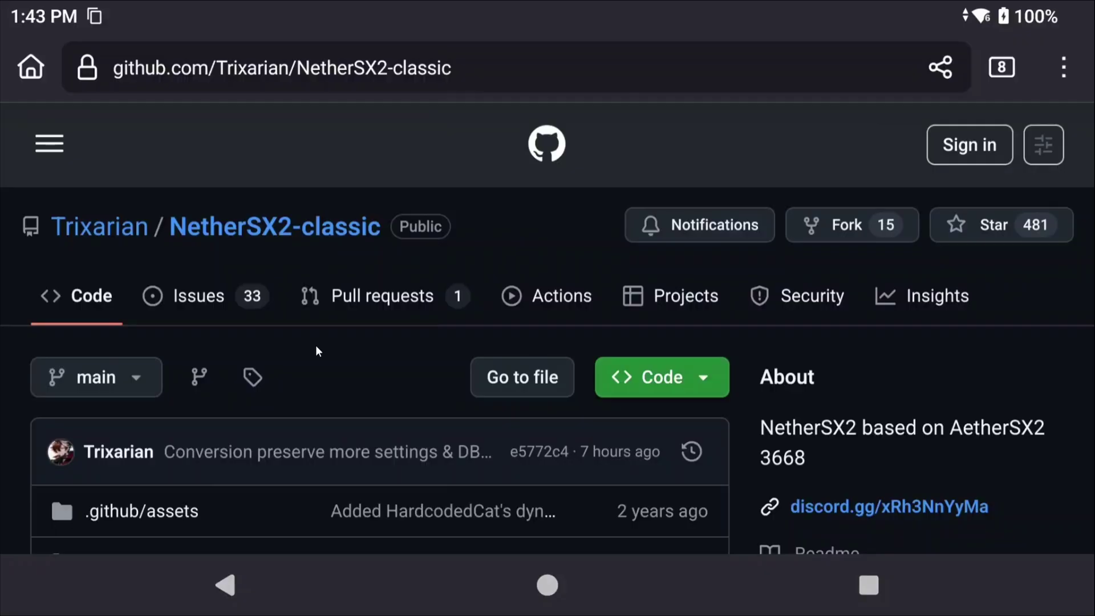
Step: Open the NetherSX2 Classic v2.0a release and download 15210-v2.0-3668-signed.apk from its Assets
scroll(460, 309, "down", 5)
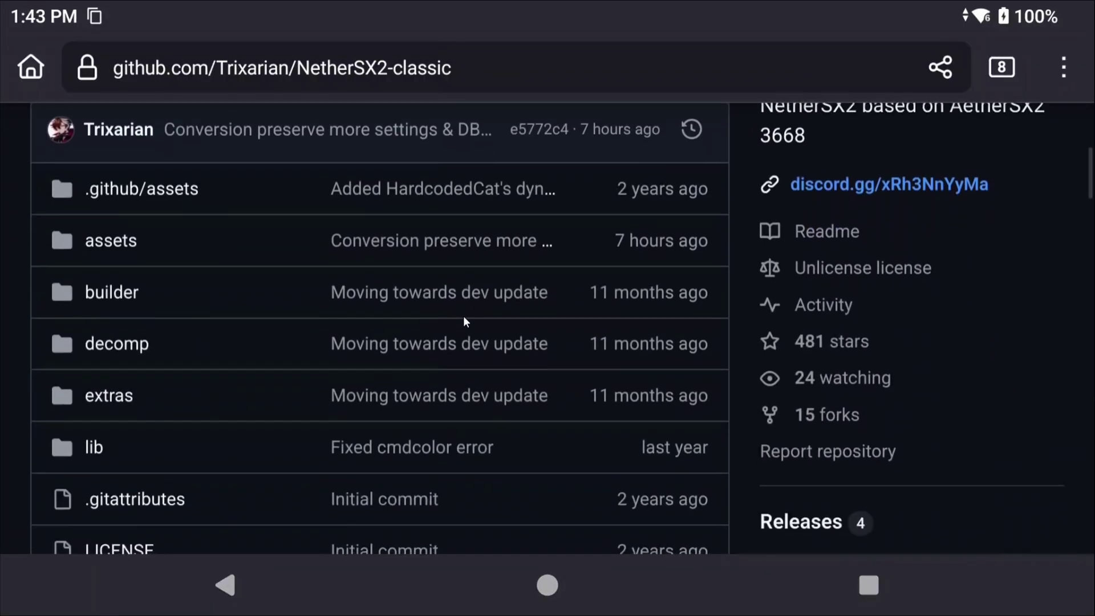
scroll(463, 322, "down", 4)
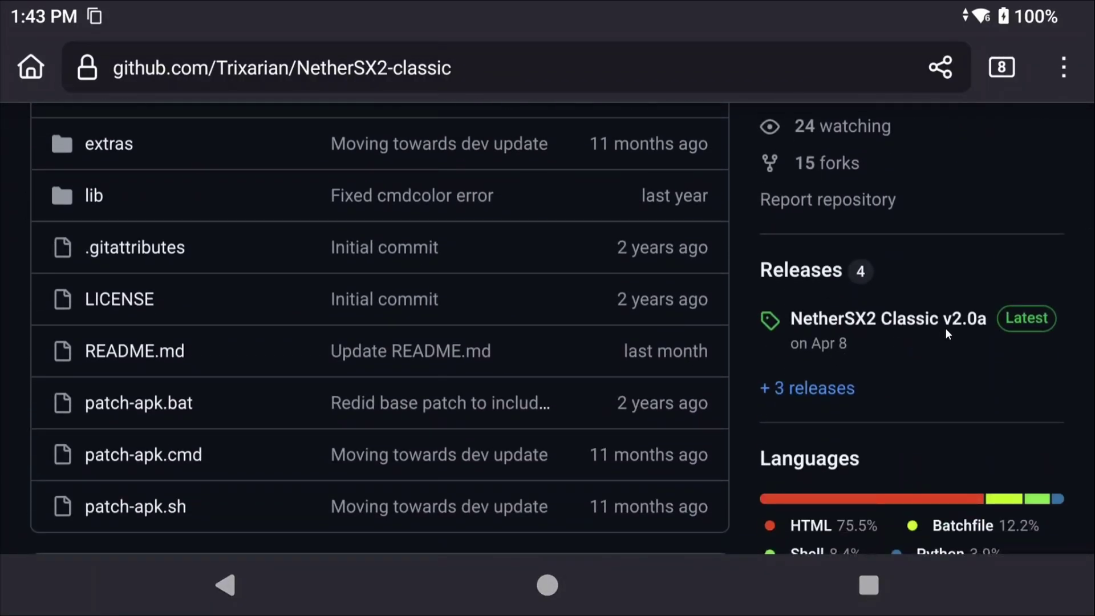
left_click(882, 330)
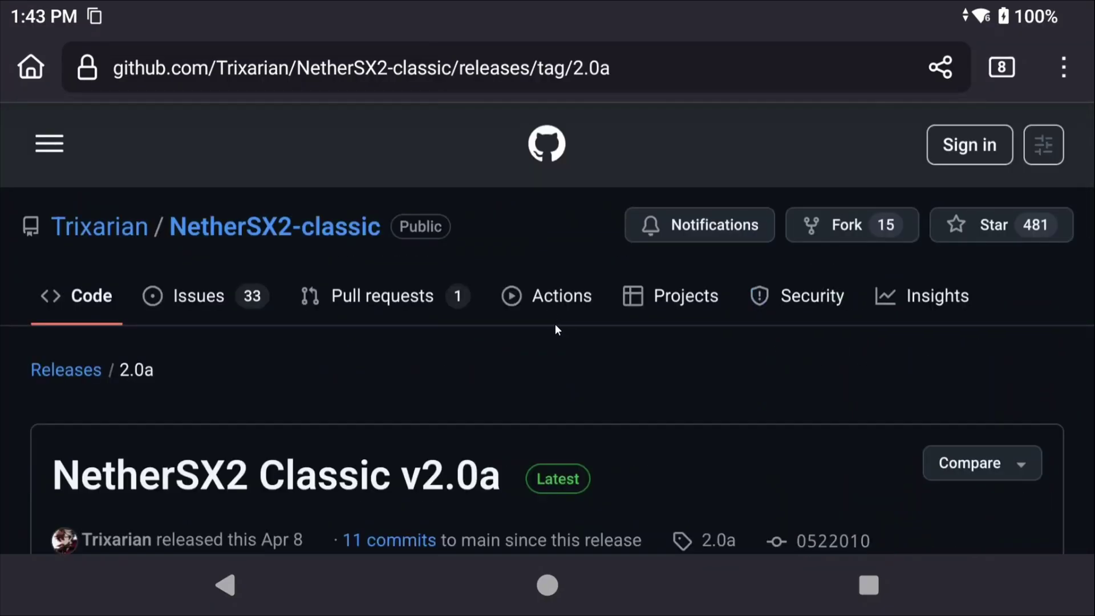
scroll(555, 326, "down", 5)
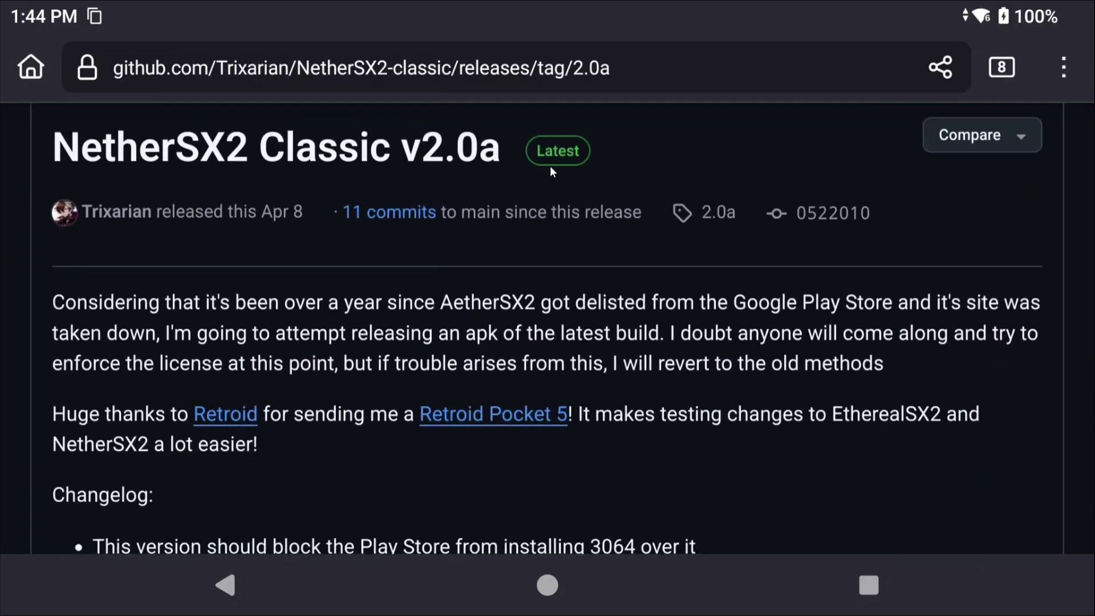
scroll(393, 289, "down", 10)
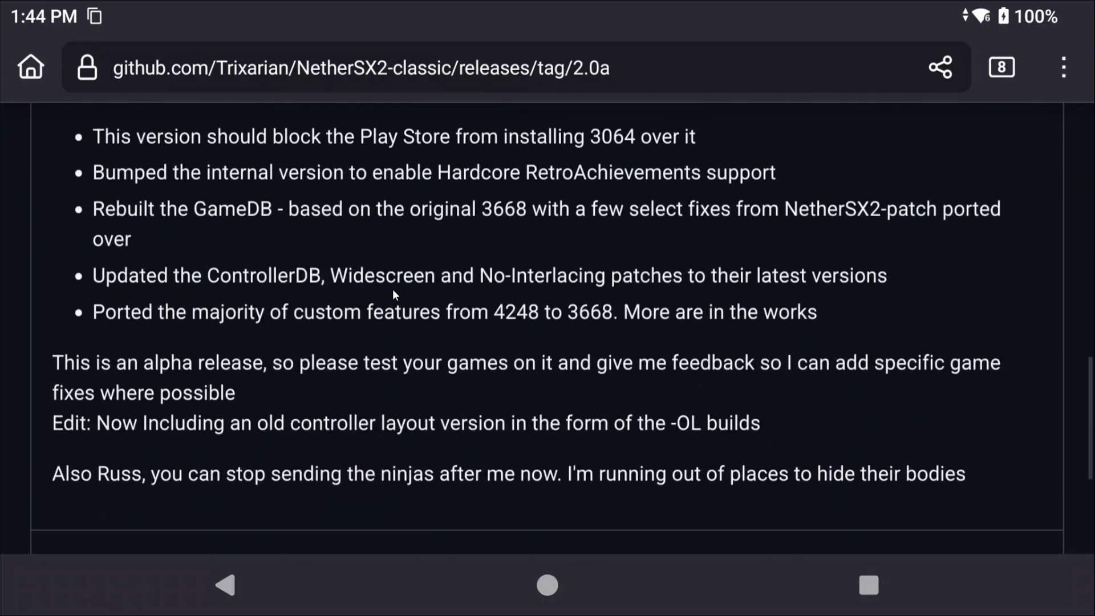
scroll(392, 289, "down", 3)
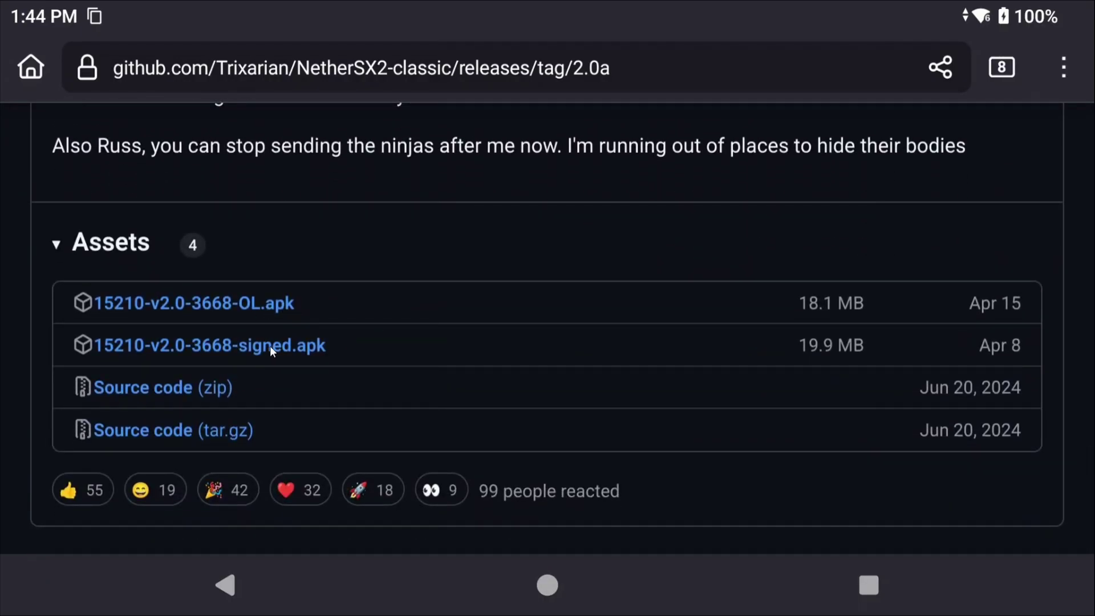
left_click(252, 345)
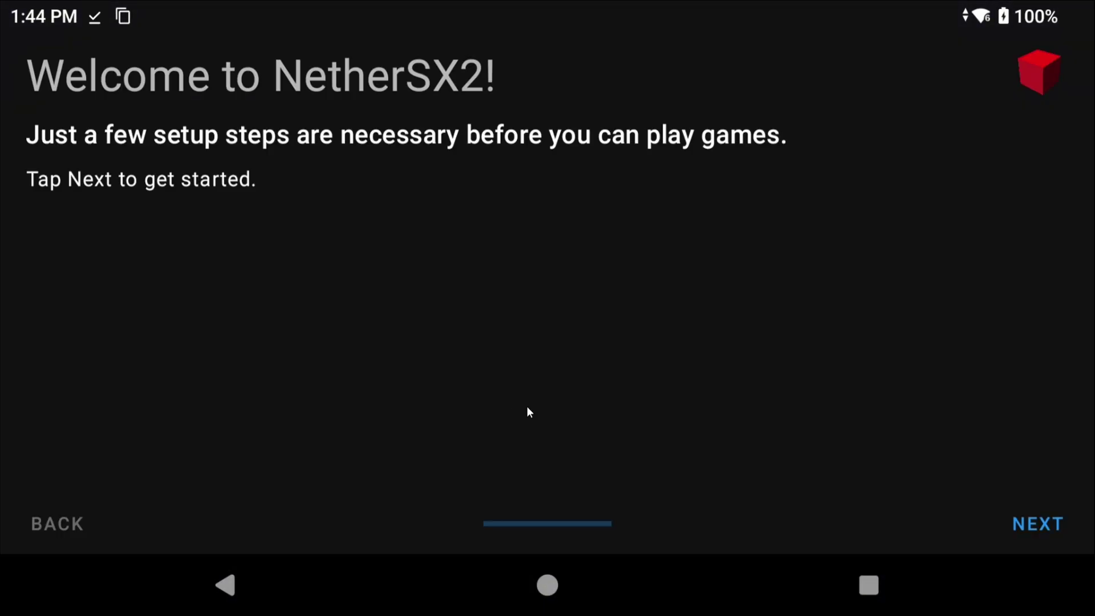
Step: Advance past the Welcome and FAQ pages, keeping the default performance preset
key("Right")
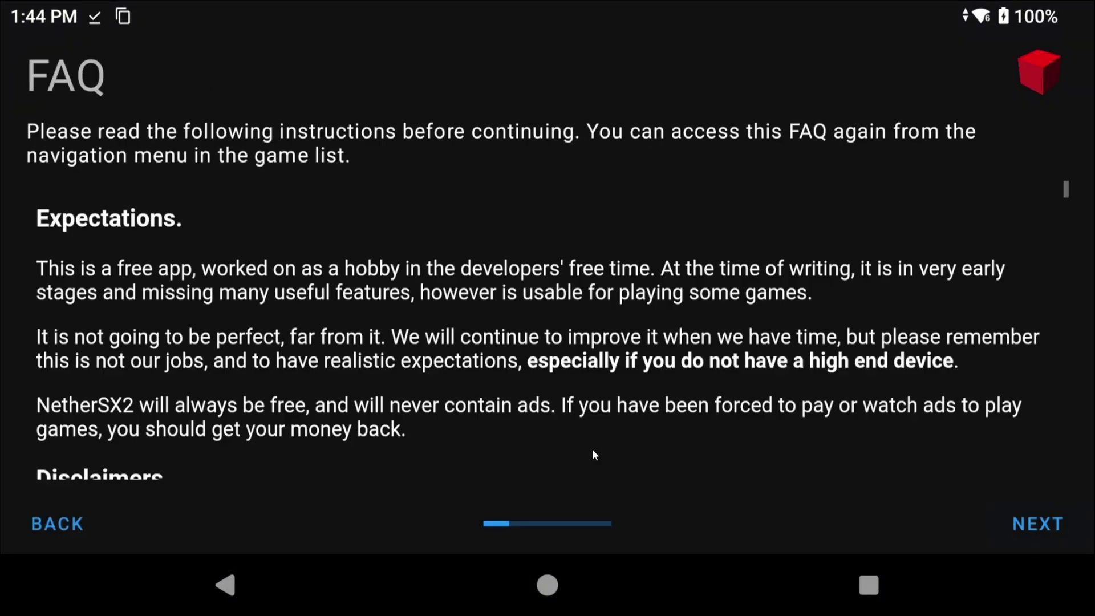
left_click(1035, 524)
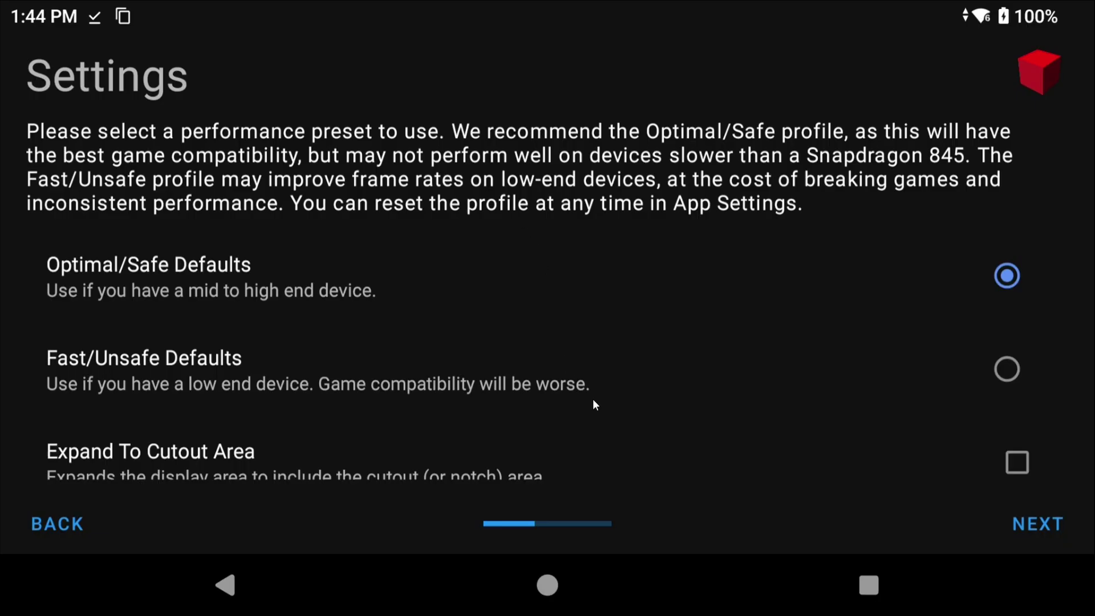
left_click(1050, 526)
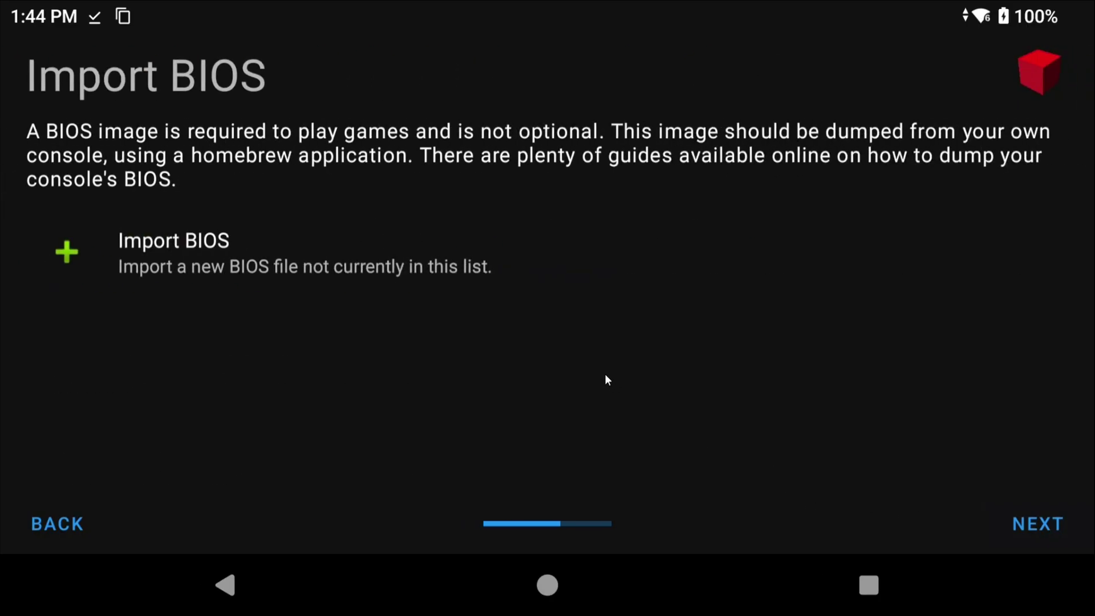
Step: Import ROMs/ps2/ps2-0230a-20080220.bin as the BIOS and select the USA v02.30 image
left_click(320, 262)
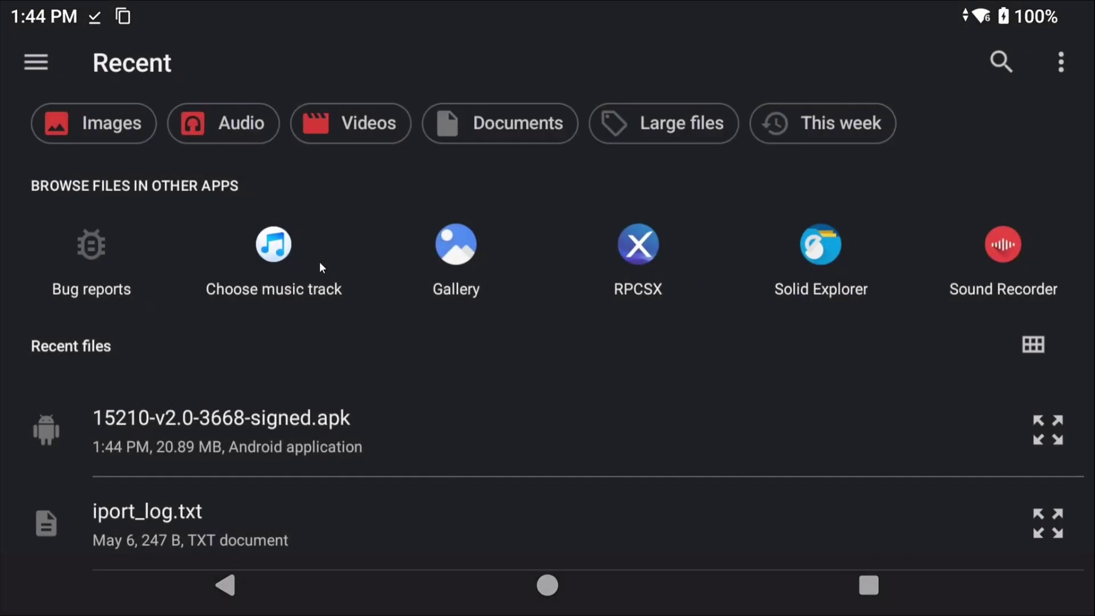
left_click(31, 65)
left_click(174, 392)
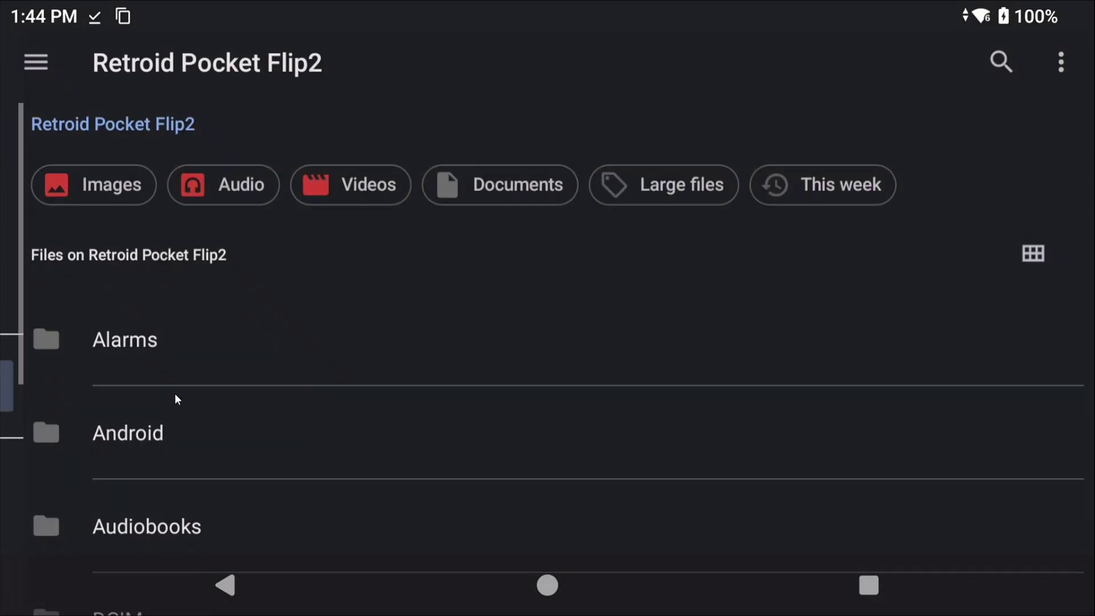
scroll(272, 345, "down", 15)
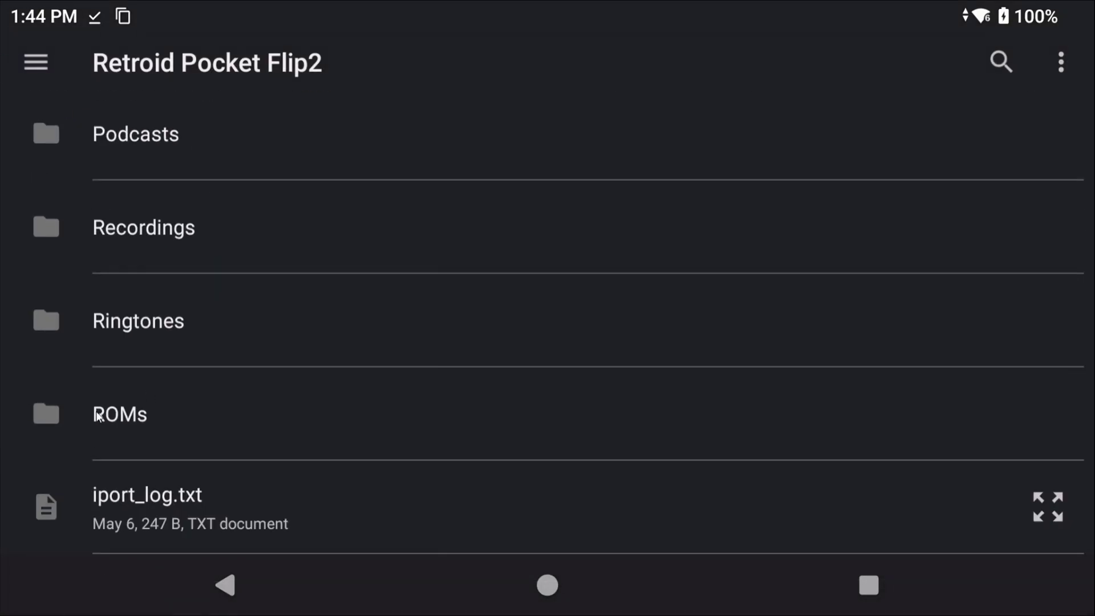
left_click(99, 412)
left_click(125, 142)
scroll(127, 142, "down", 5)
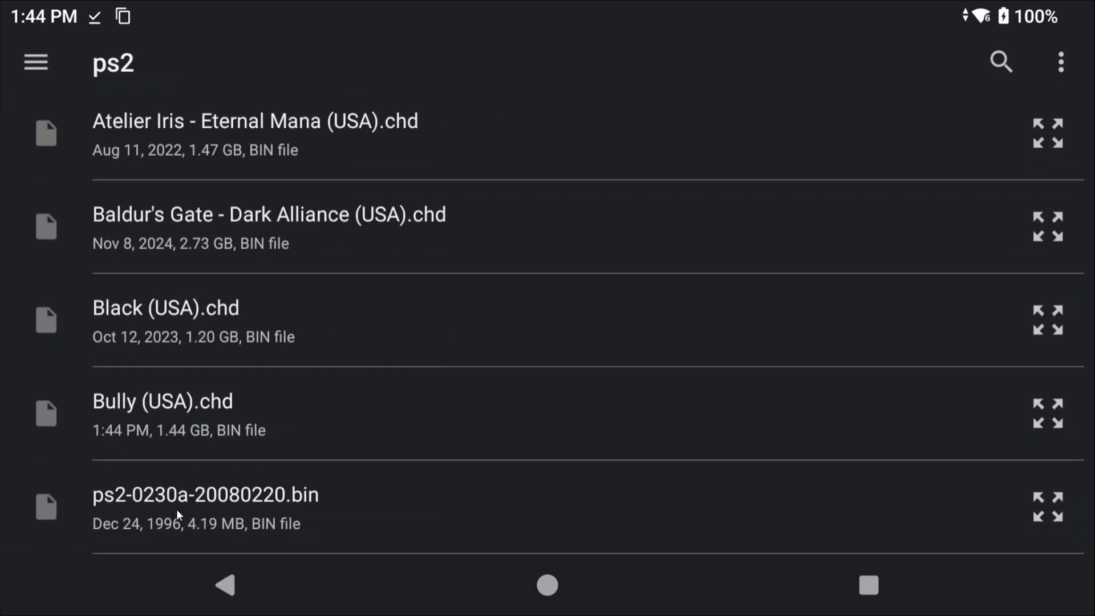
left_click(197, 515)
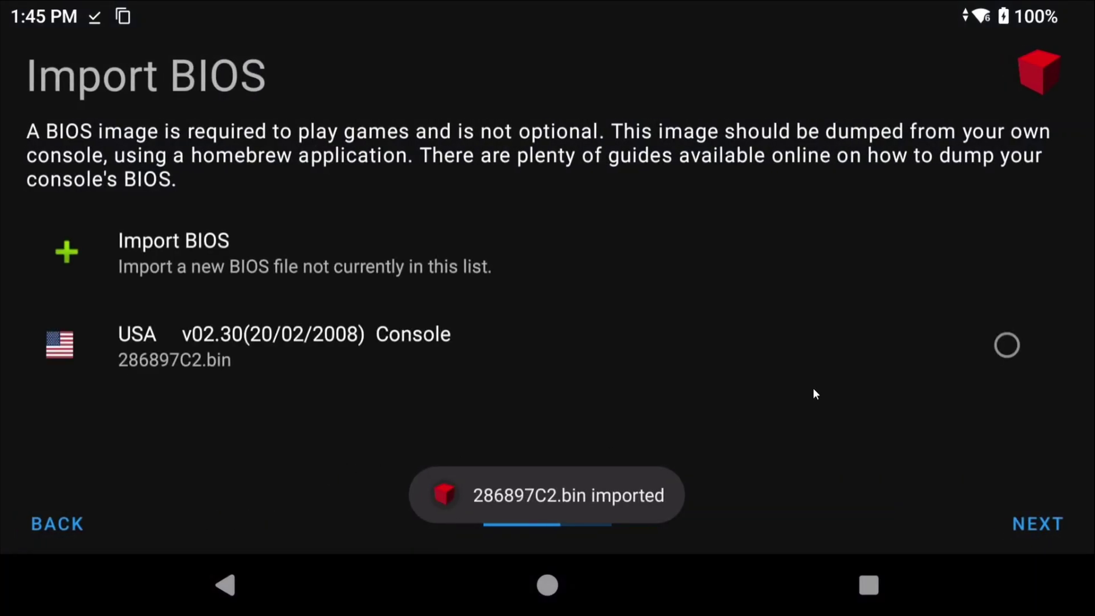
left_click(999, 349)
Step: Add the ROMs/ps2 folder as the game directory and grant NetherSX2 access to it
left_click(1038, 524)
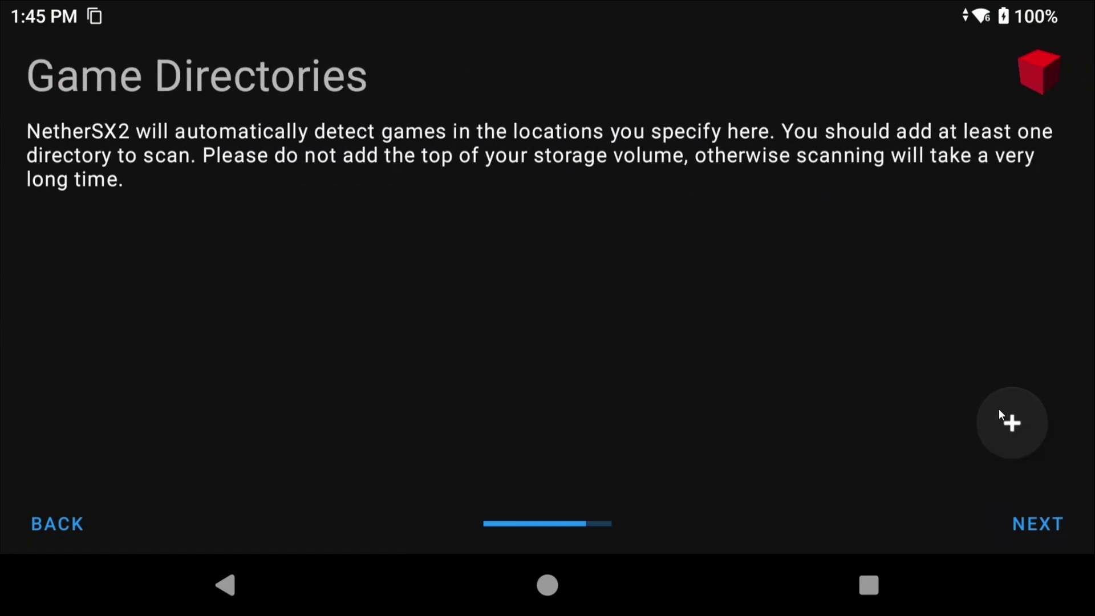
left_click(998, 409)
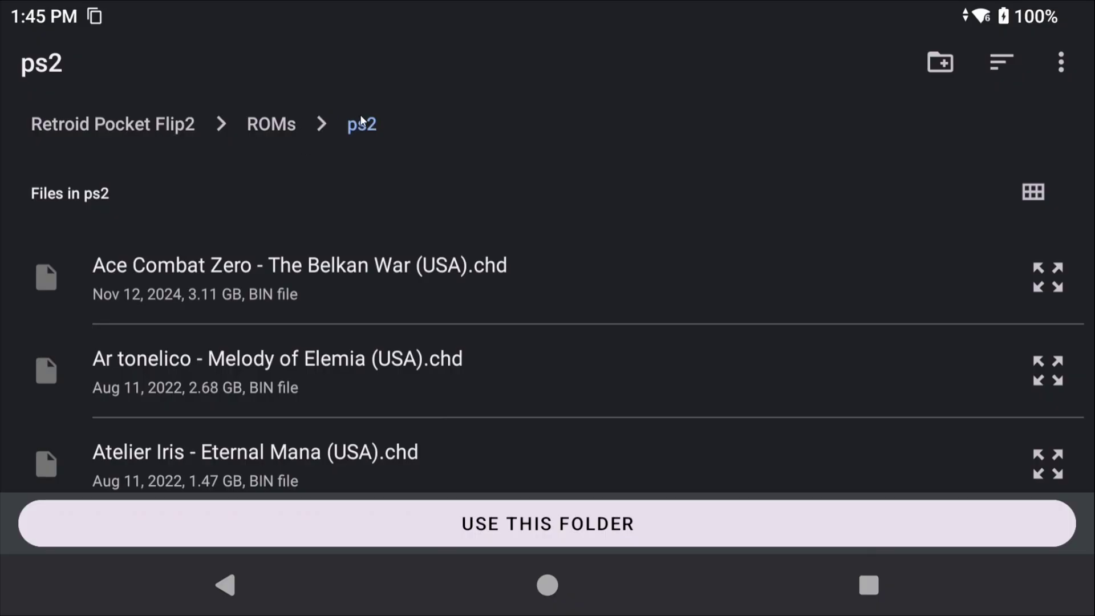
left_click(269, 126)
left_click(119, 289)
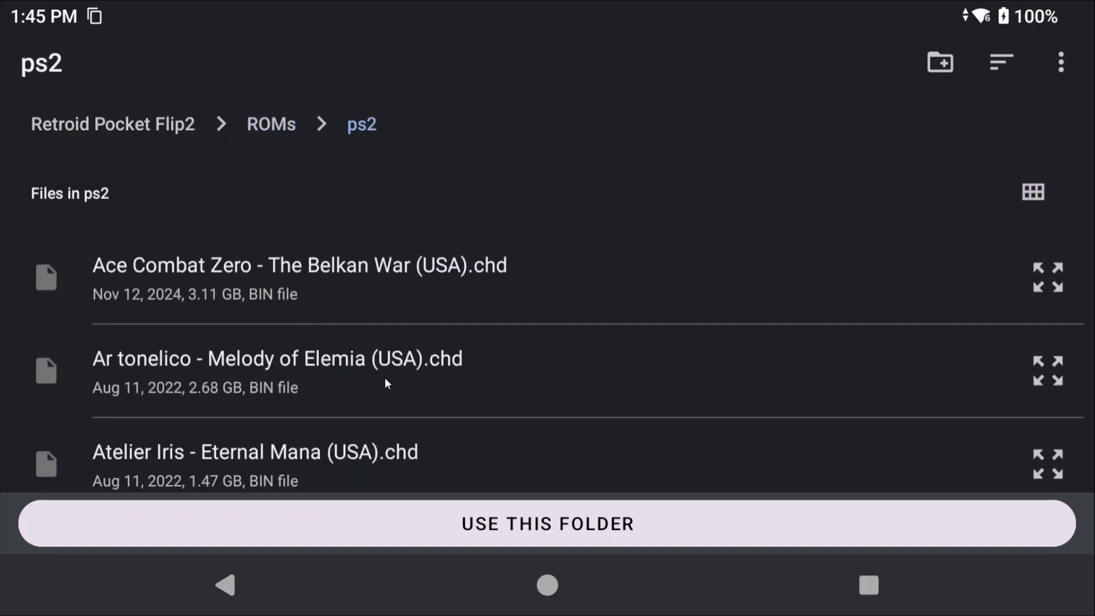
left_click(370, 510)
left_click(808, 357)
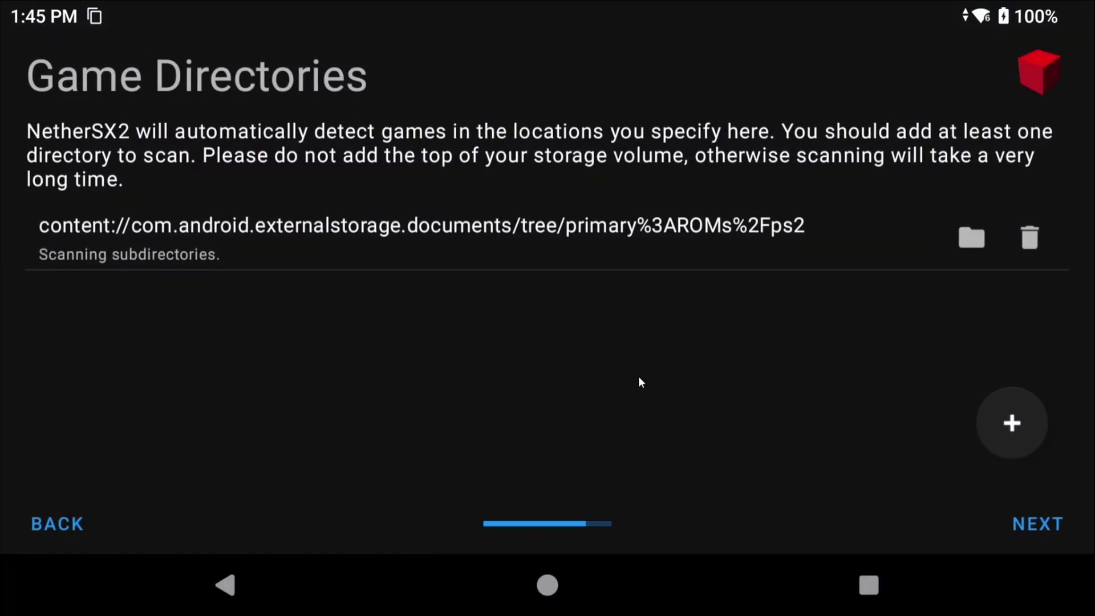
Step: Finish setup and browse the scanned library showing Dark Cloud, Devil May Cry and more
left_click(1059, 521)
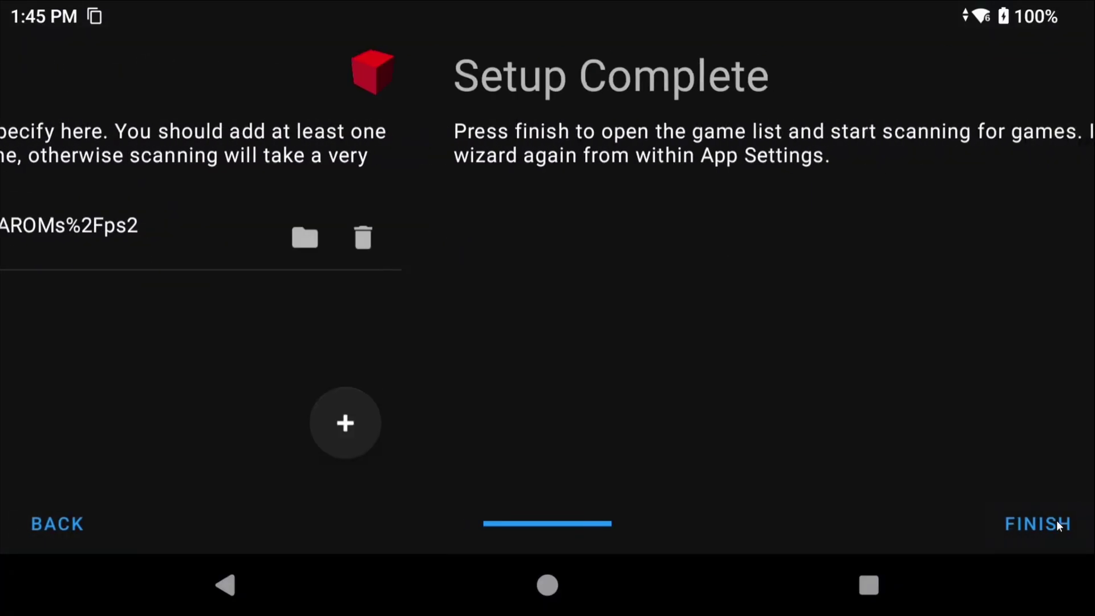
left_click(1053, 522)
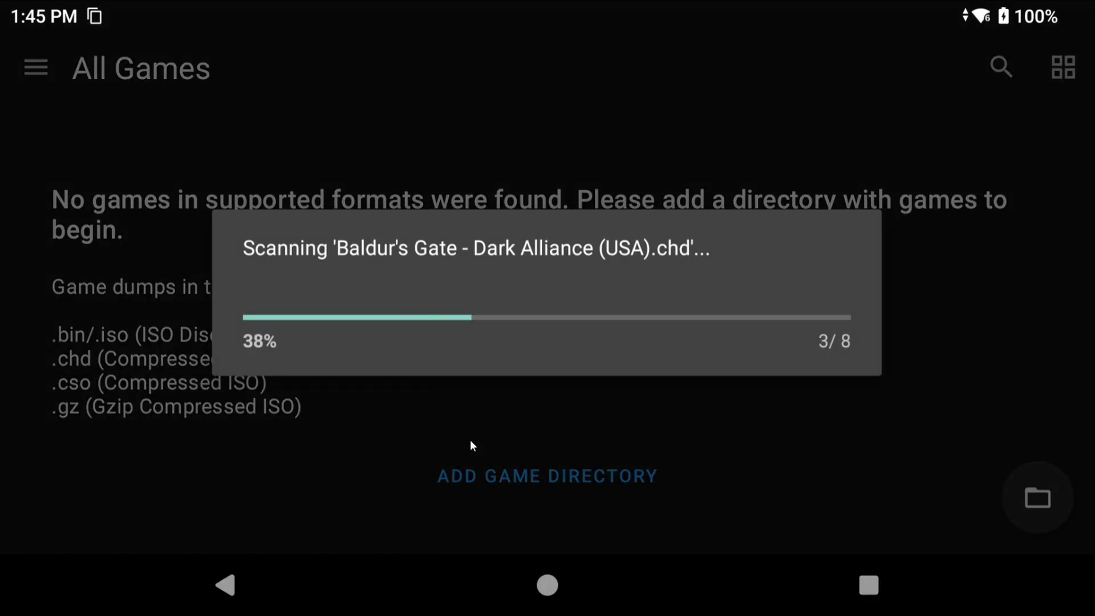
scroll(344, 324, "down", 1)
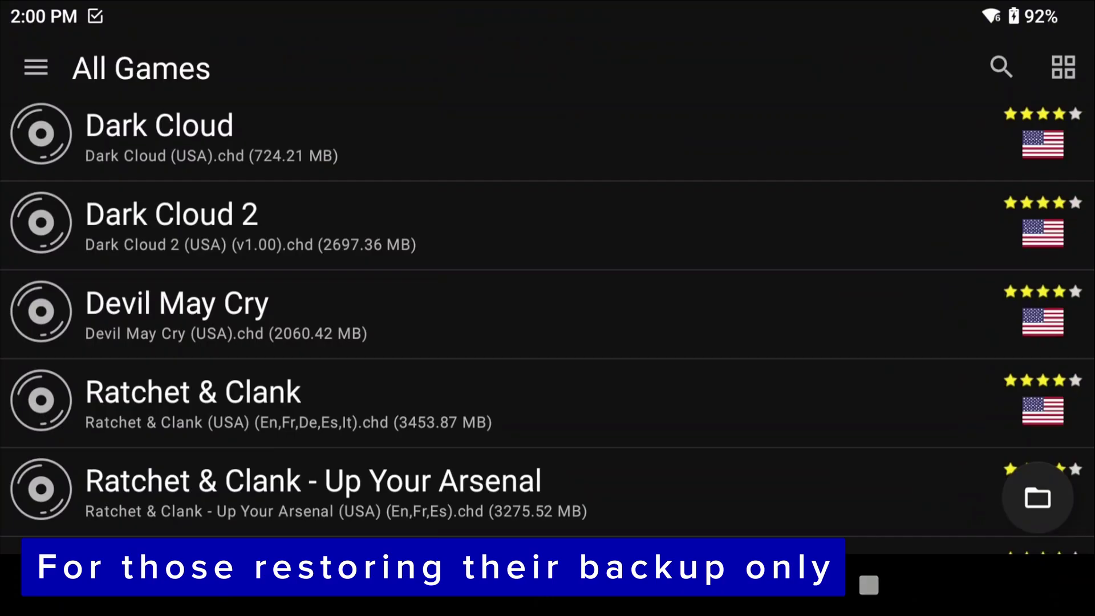
Step: Import the Download/nether backup through Transfer Data, allowing access to that folder
left_click(35, 67)
scroll(183, 236, "down", 3)
left_click(171, 175)
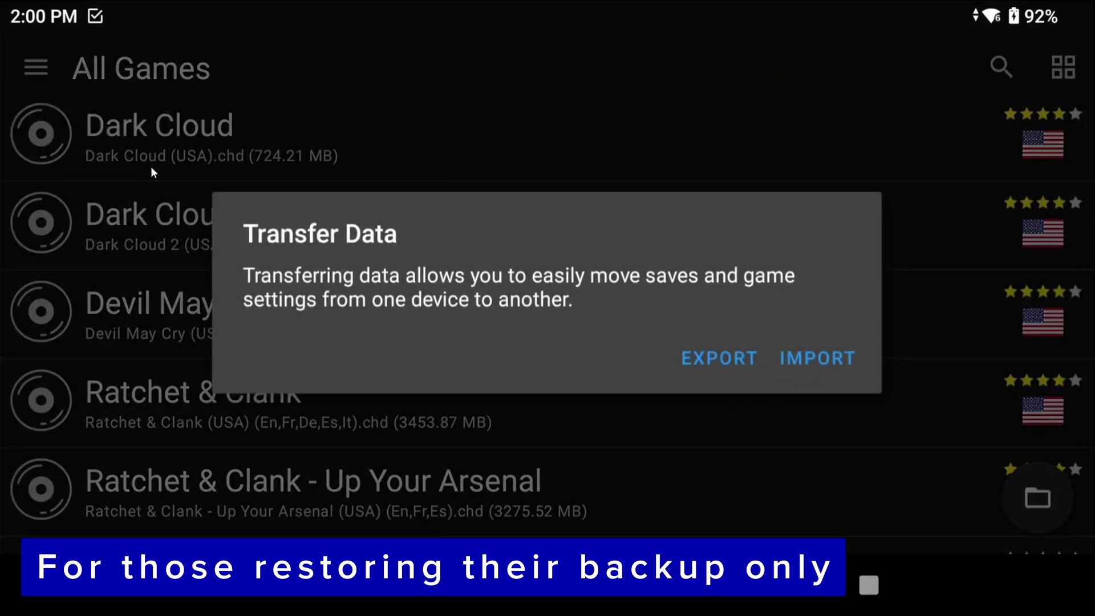
left_click(815, 355)
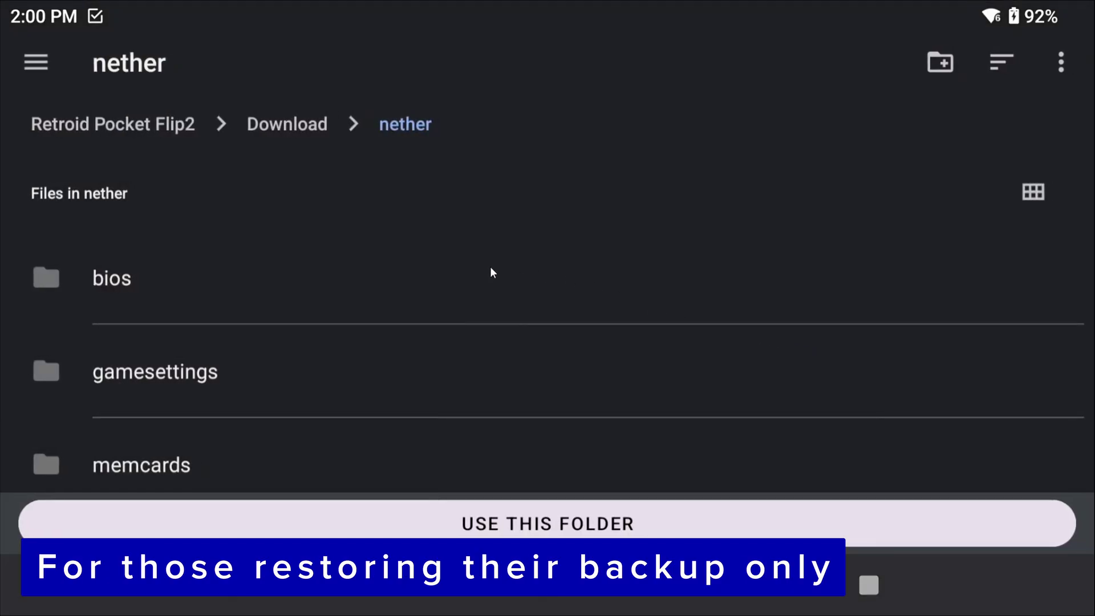
left_click(313, 129)
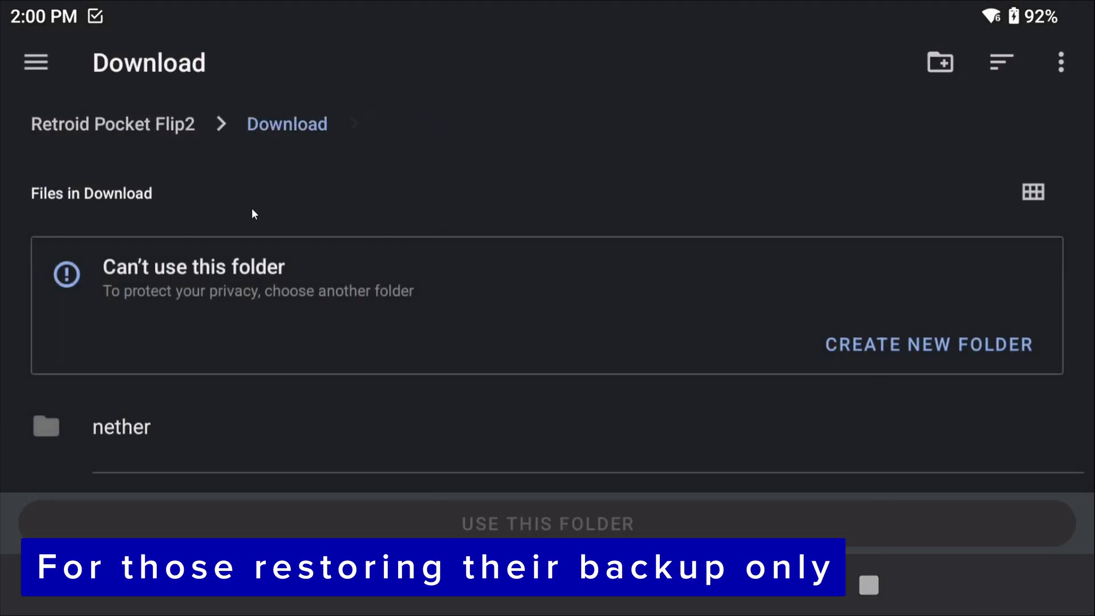
left_click(133, 432)
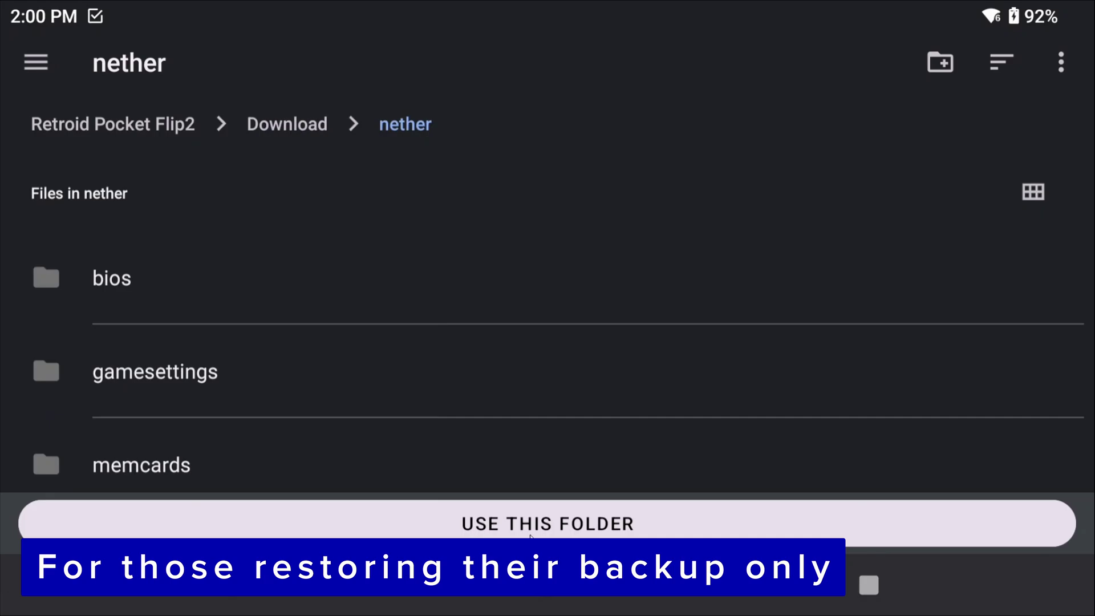
left_click(531, 536)
left_click(814, 362)
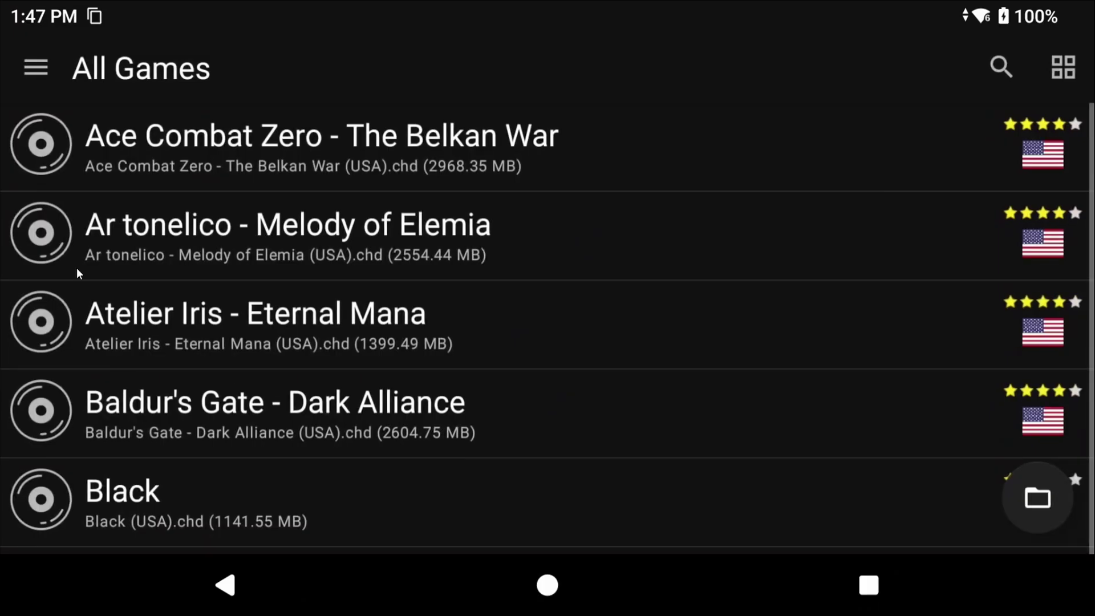
Step: Enable patch codes and set Emulation Screen Orientation to Landscape in App Settings
left_click(45, 62)
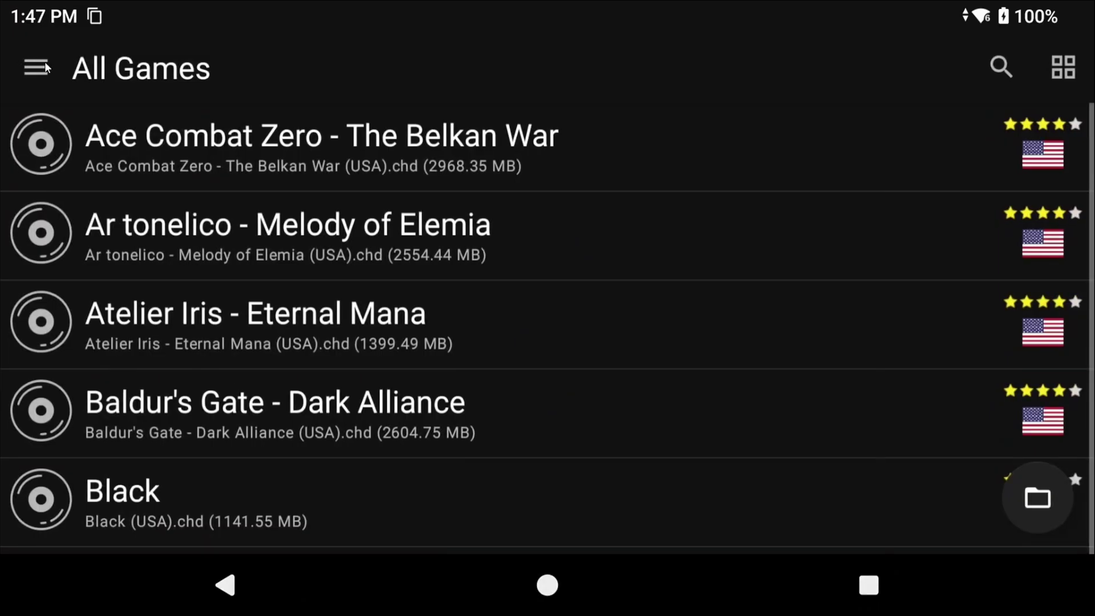
scroll(149, 264, "down", 3)
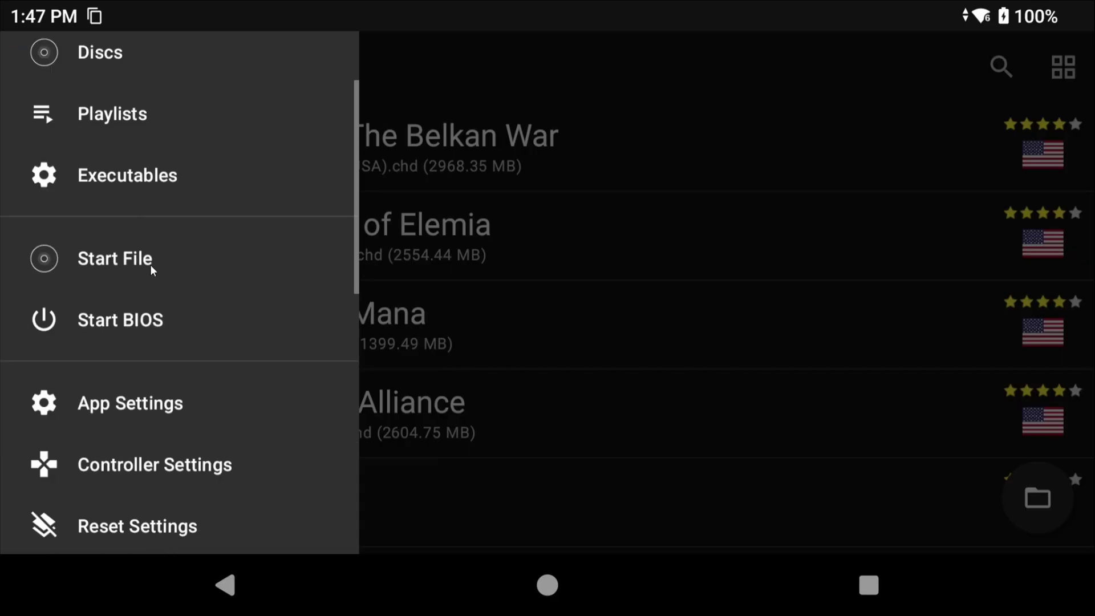
left_click(130, 324)
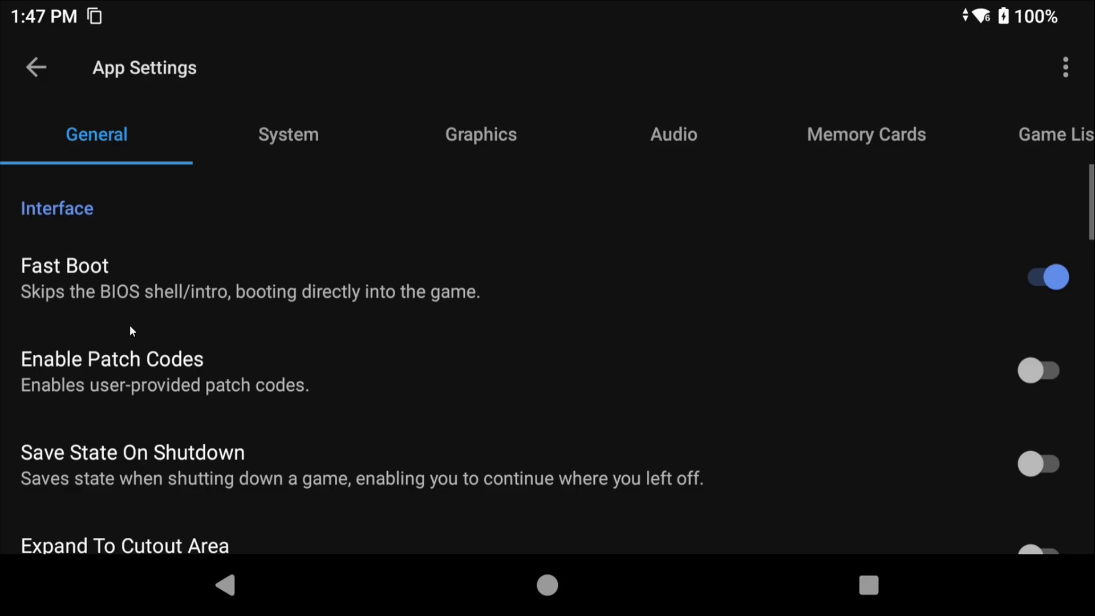
scroll(340, 260, "down", 2)
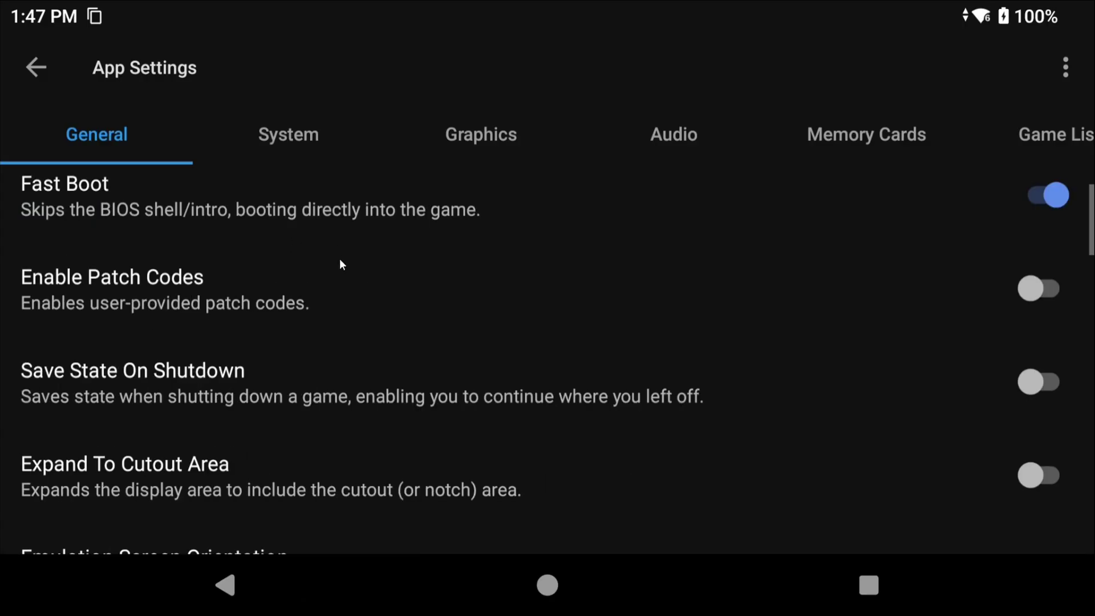
left_click(1041, 287)
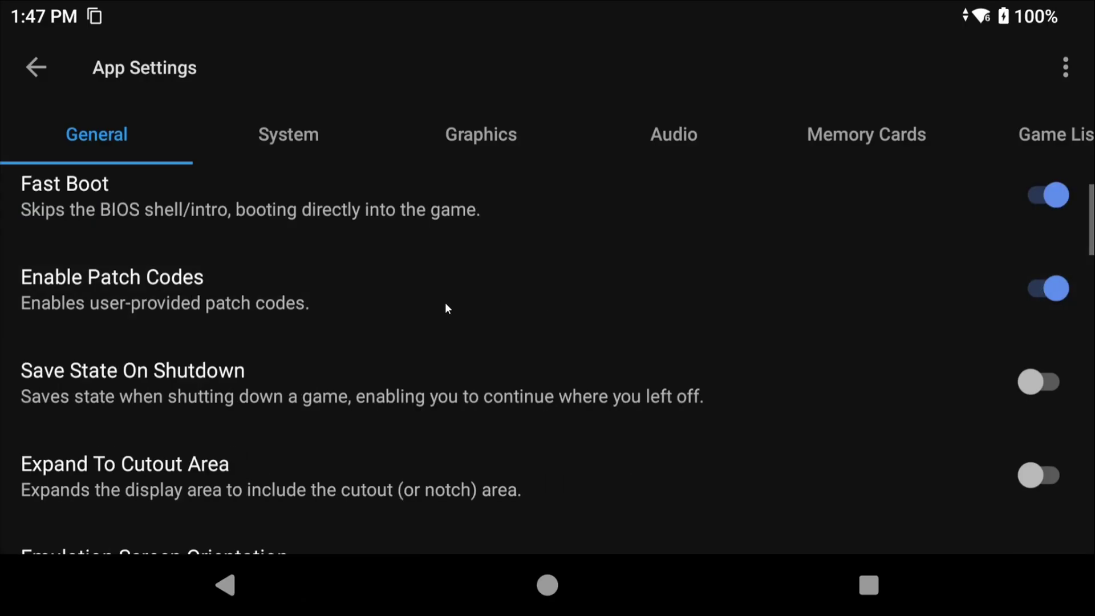
scroll(447, 305, "down", 6)
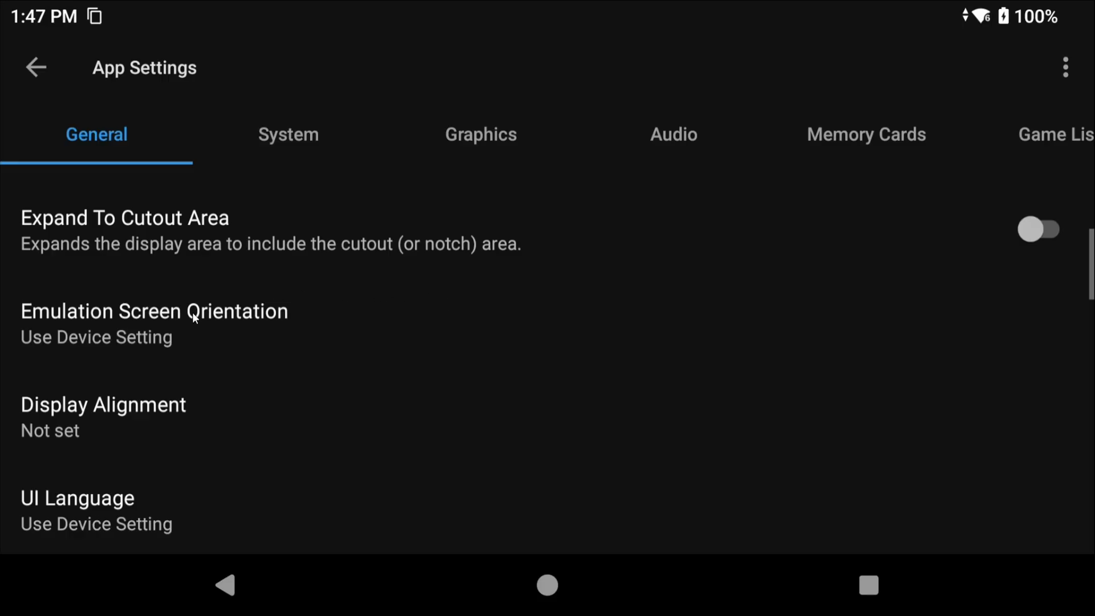
left_click(180, 319)
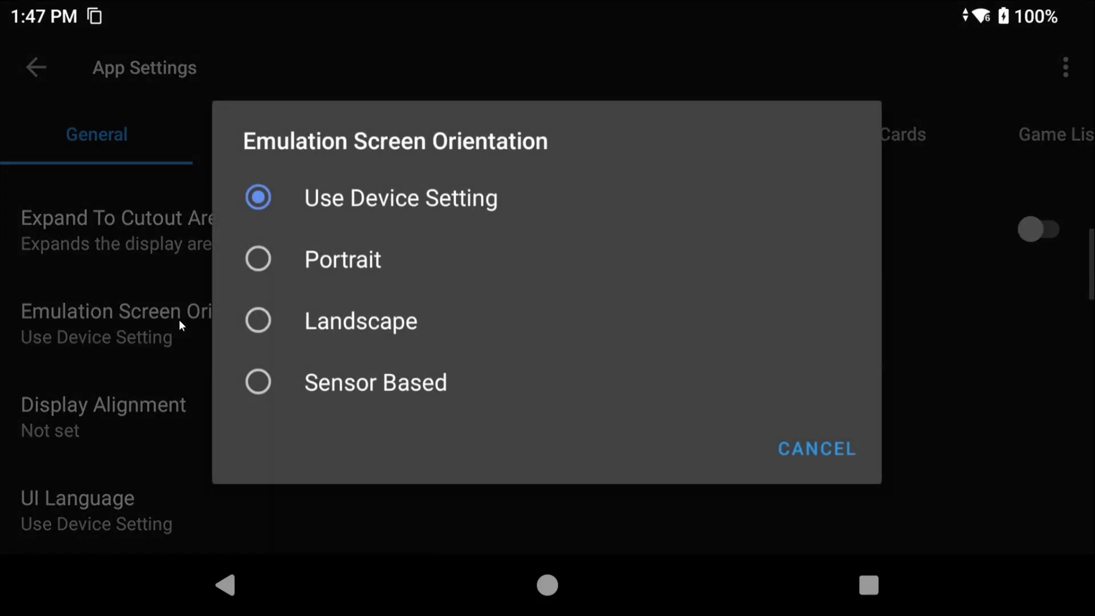
left_click(373, 325)
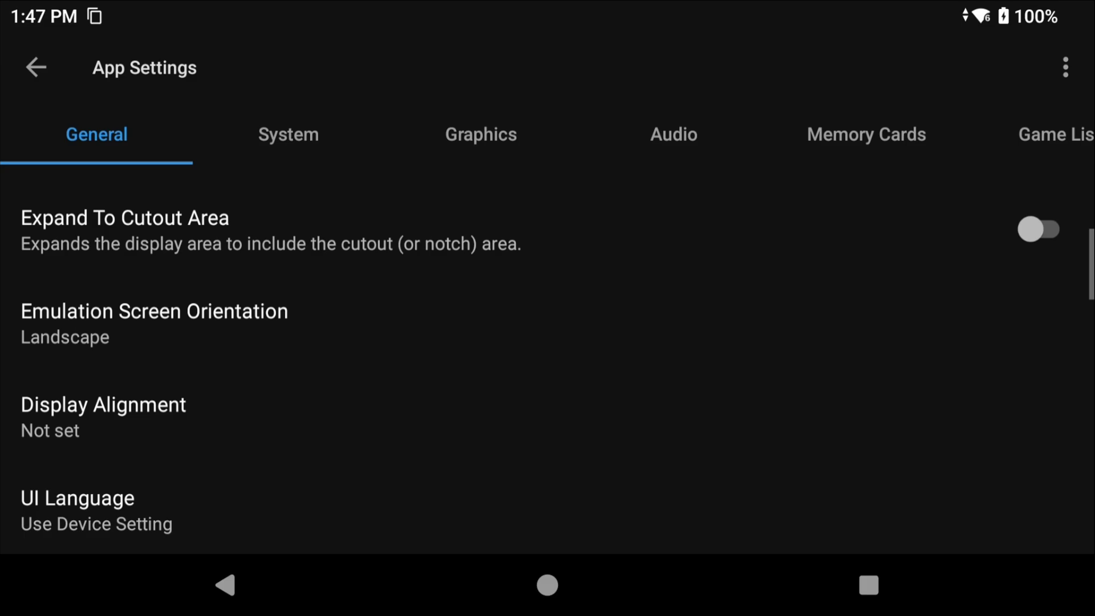
Step: Turn on the FPS, speed, resolution, CPU usage and GPU usage overlays
scroll(548, 354, "down", 10)
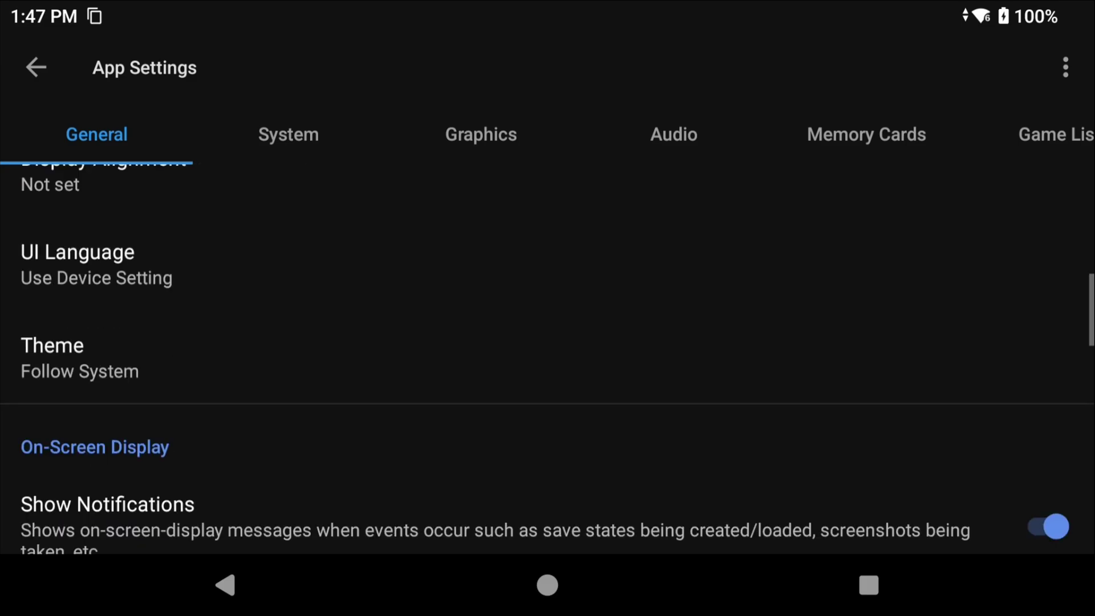
scroll(548, 354, "down", 2)
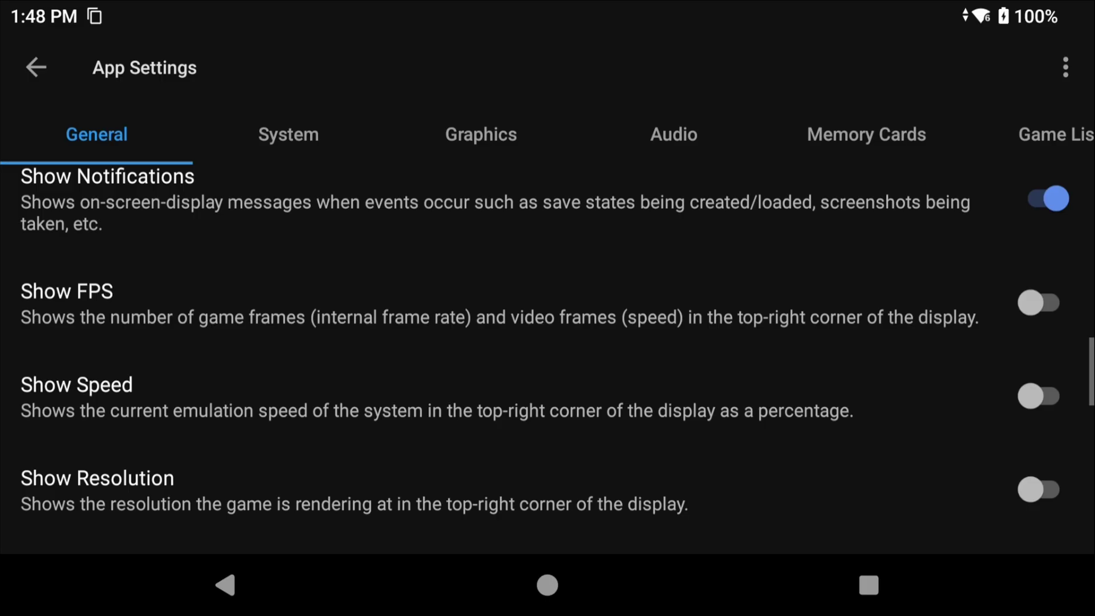
left_click(1039, 302)
left_click(1039, 396)
left_click(1038, 489)
scroll(1004, 371, "down", 5)
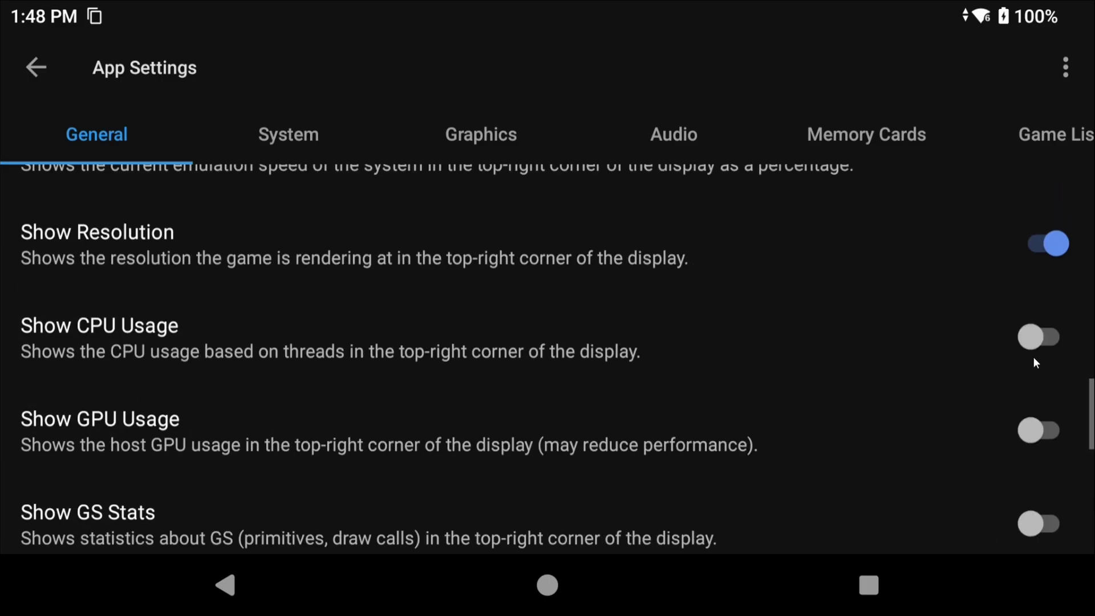
left_click(1033, 350)
left_click(1006, 425)
scroll(916, 368, "down", 6)
scroll(797, 291, "down", 8)
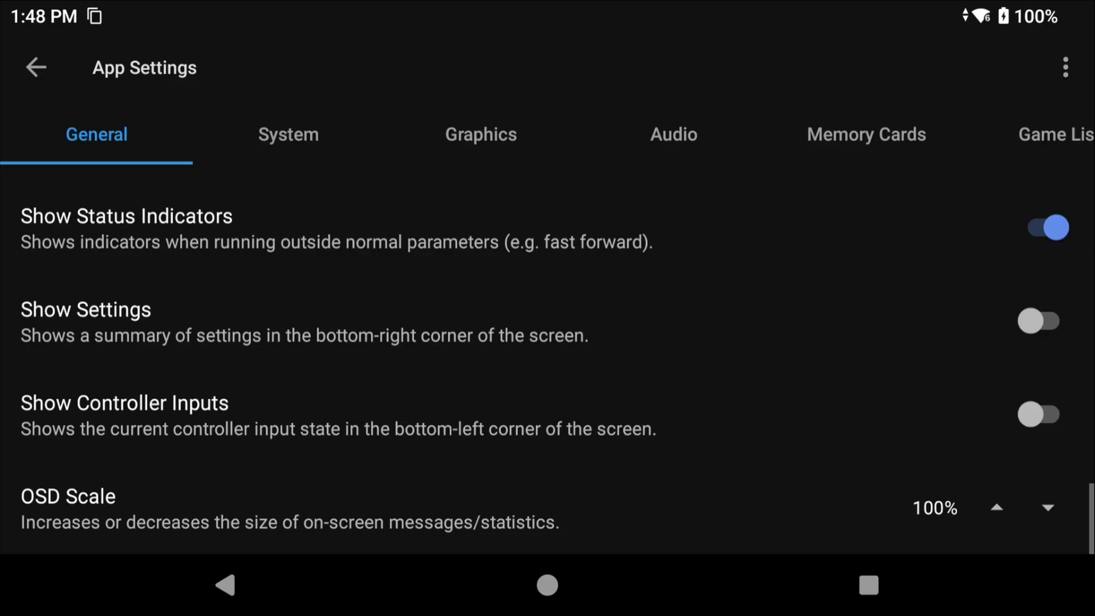
Step: Review the System settings down to the Speed Control options
left_click(313, 123)
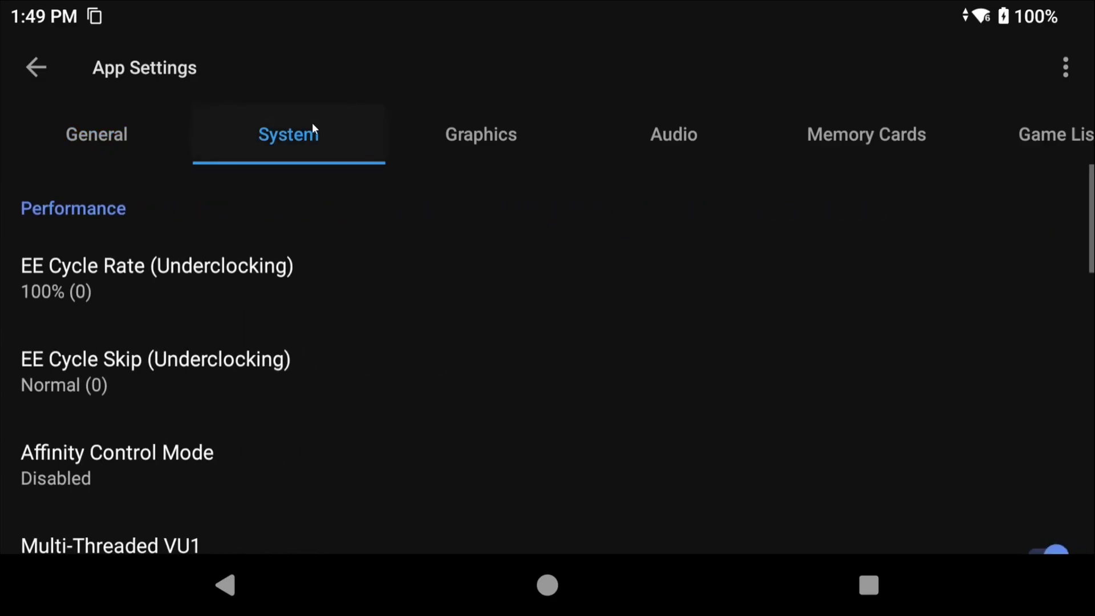
scroll(333, 243, "down", 6)
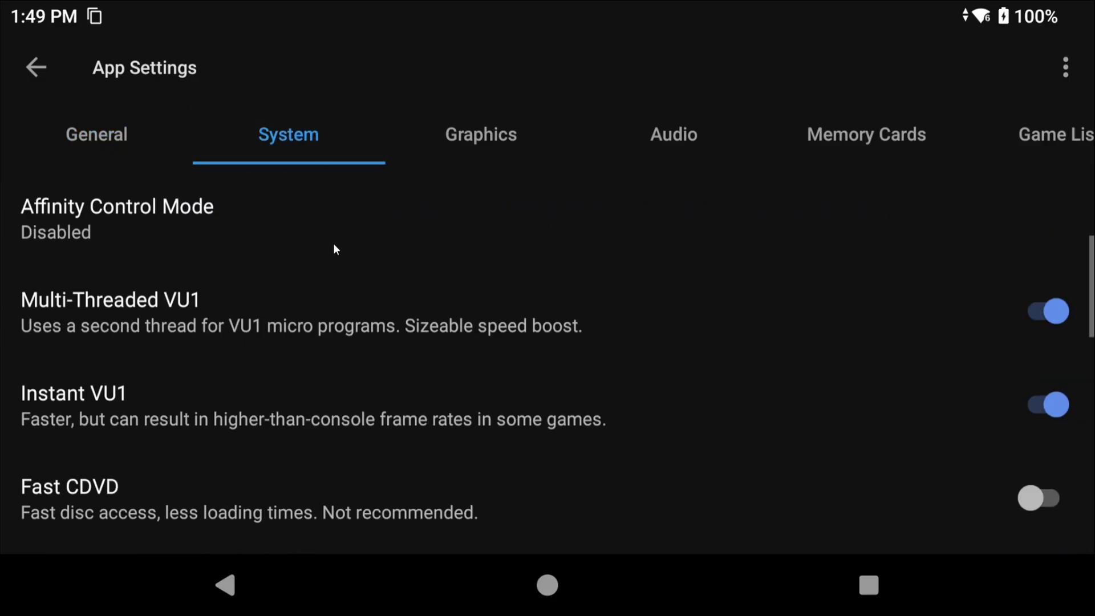
scroll(333, 243, "down", 5)
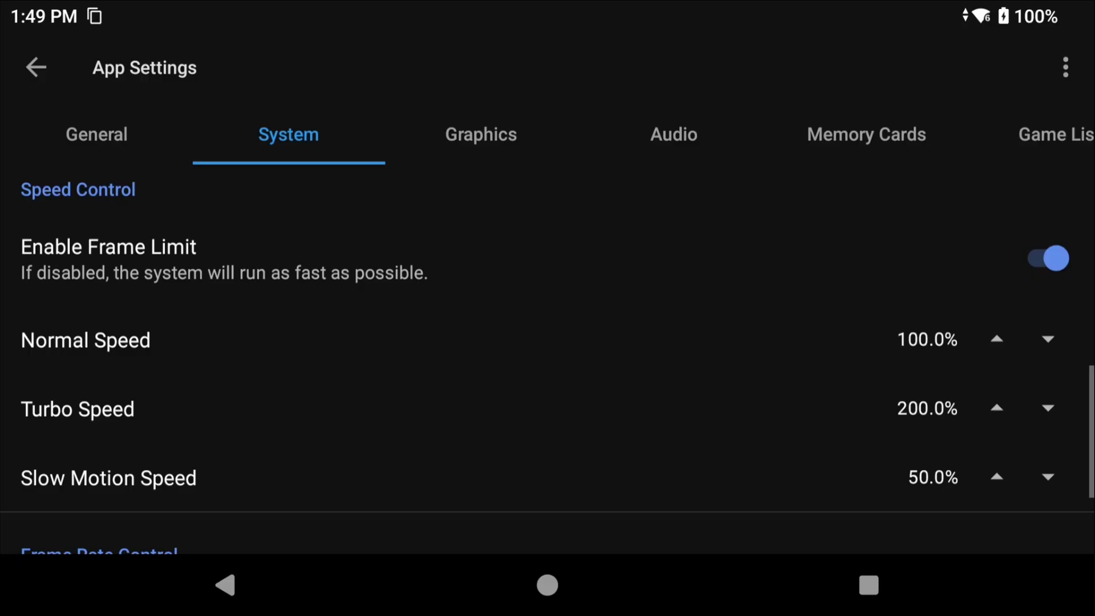
left_click(457, 135)
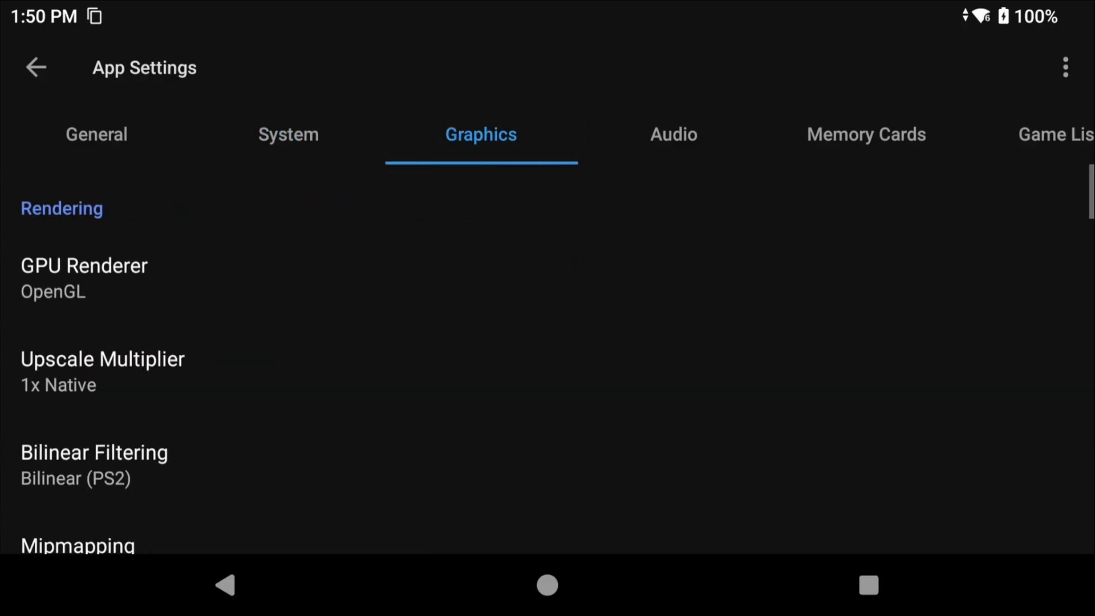
Step: Try the Vulkan renderer, revert to OpenGL, and set Upscale Multiplier to 3x Native
left_click(220, 291)
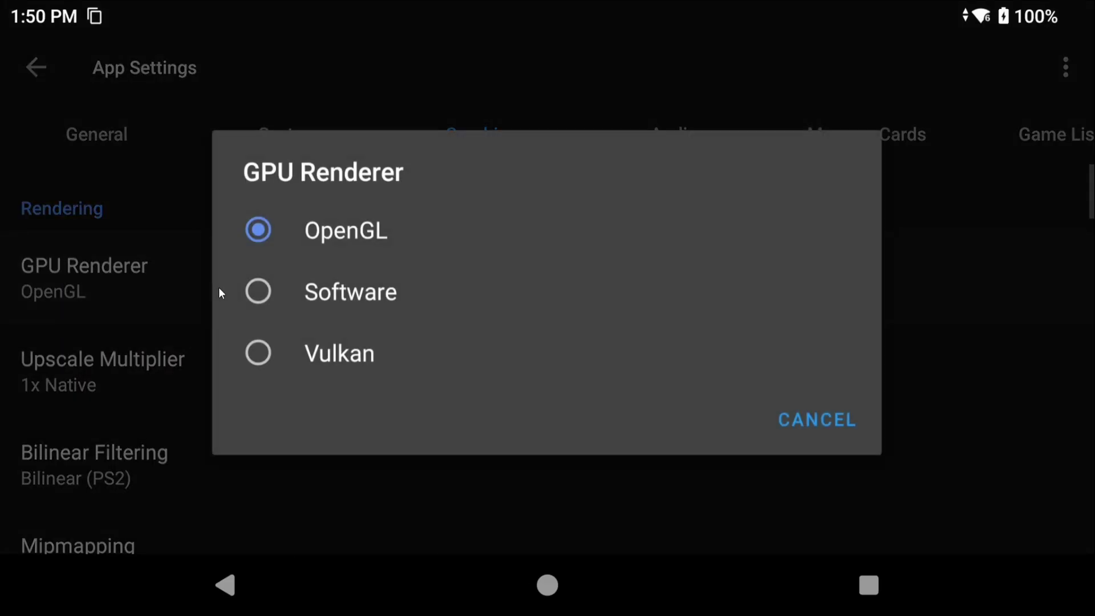
left_click(334, 358)
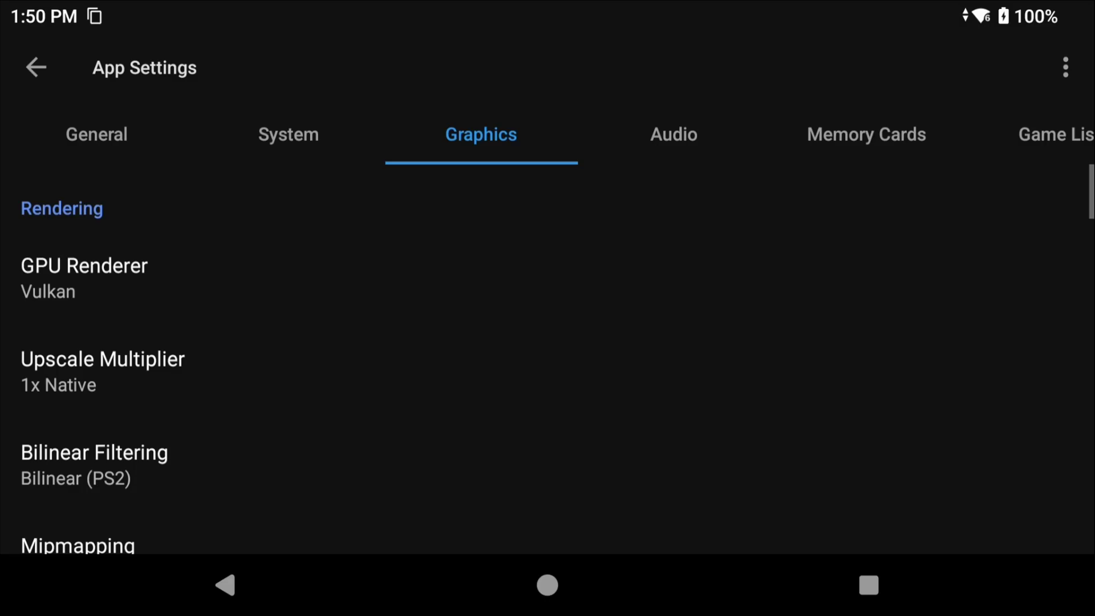
left_click(124, 260)
left_click(335, 238)
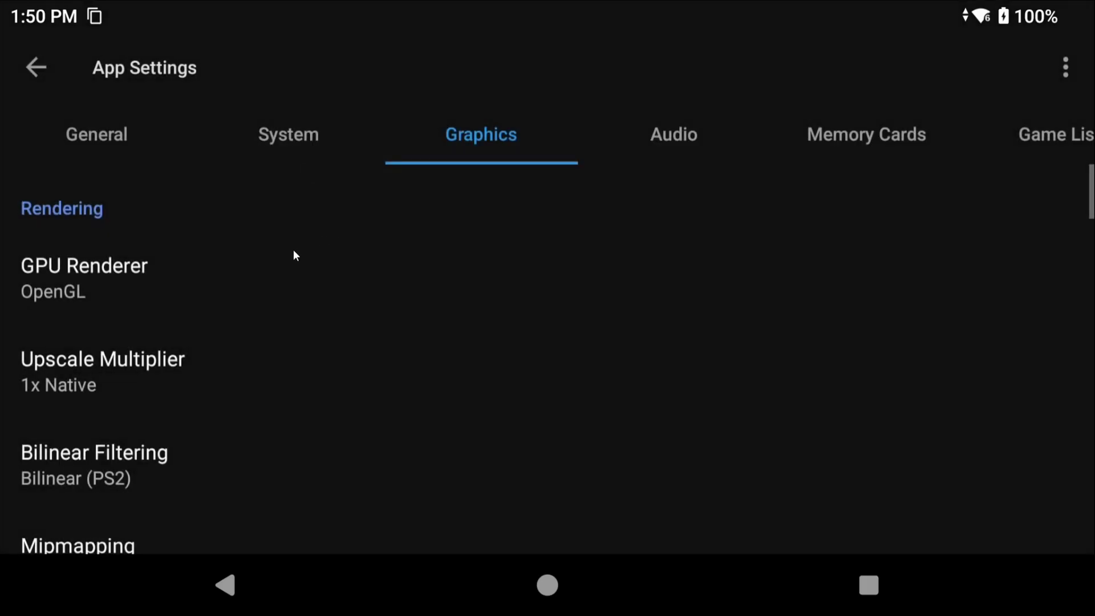
left_click(152, 372)
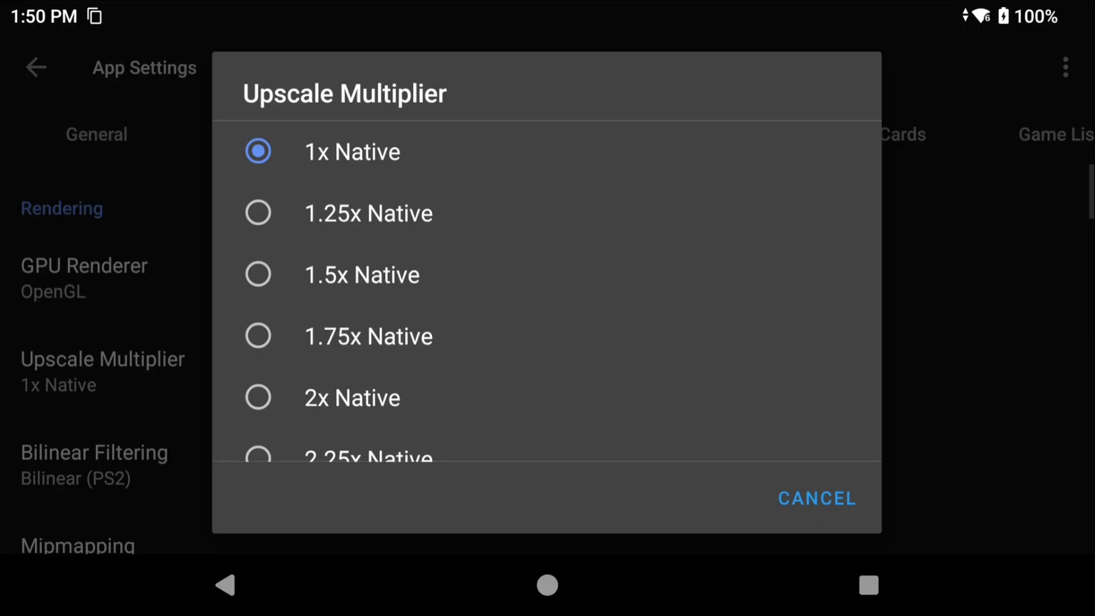
scroll(337, 315, "down", 5)
left_click(329, 240)
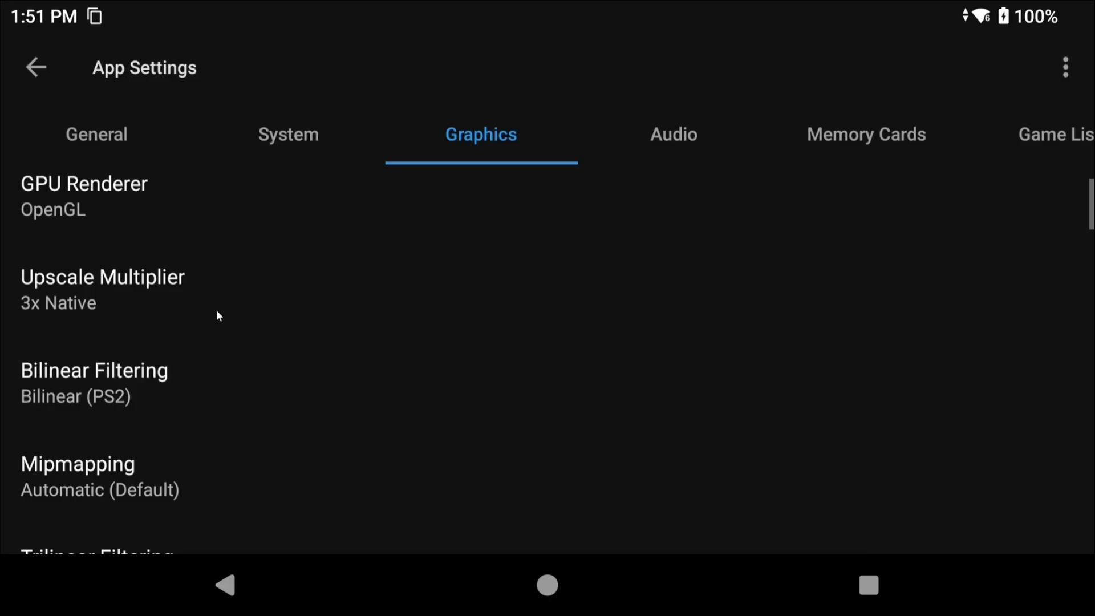
Step: Switch on Enable Widescreen Patches and Load Texture Replacements in the Graphics settings
scroll(217, 308, "down", 10)
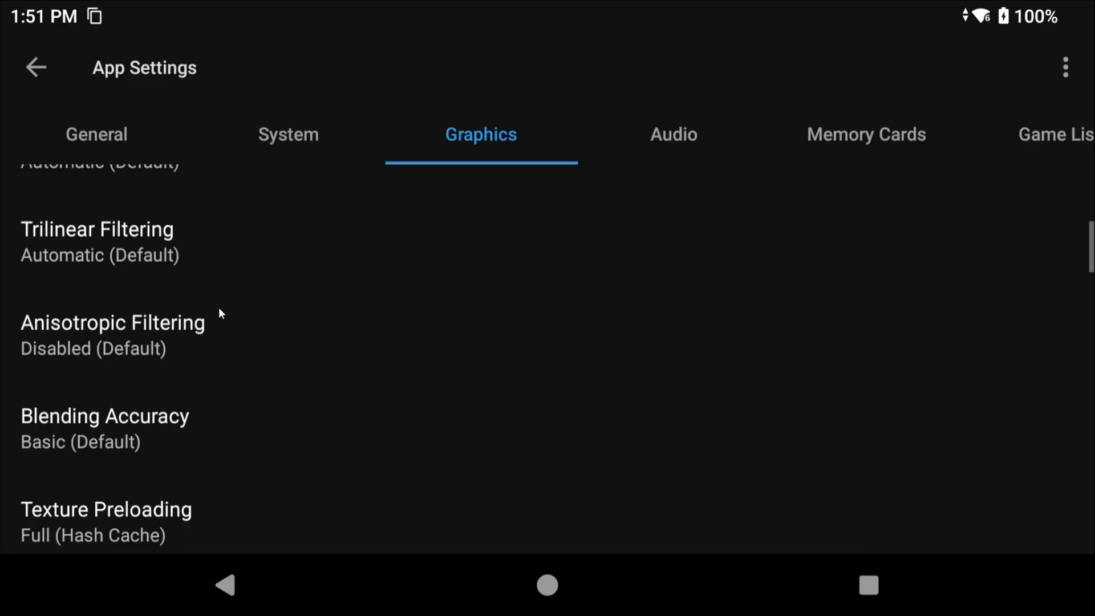
scroll(219, 308, "down", 2)
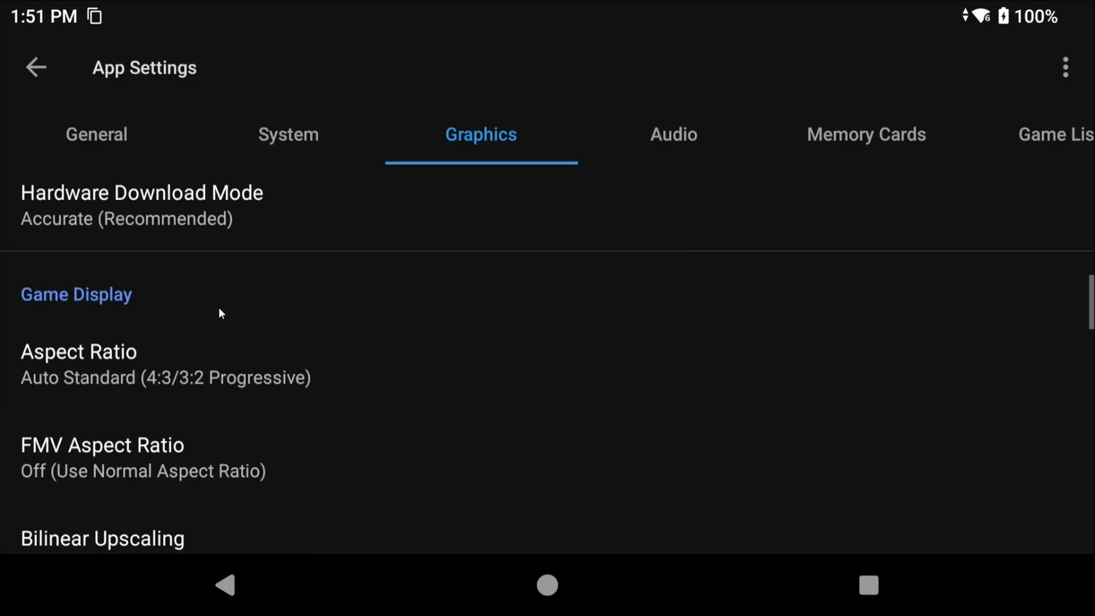
scroll(228, 304, "down", 3)
scroll(183, 292, "down", 3)
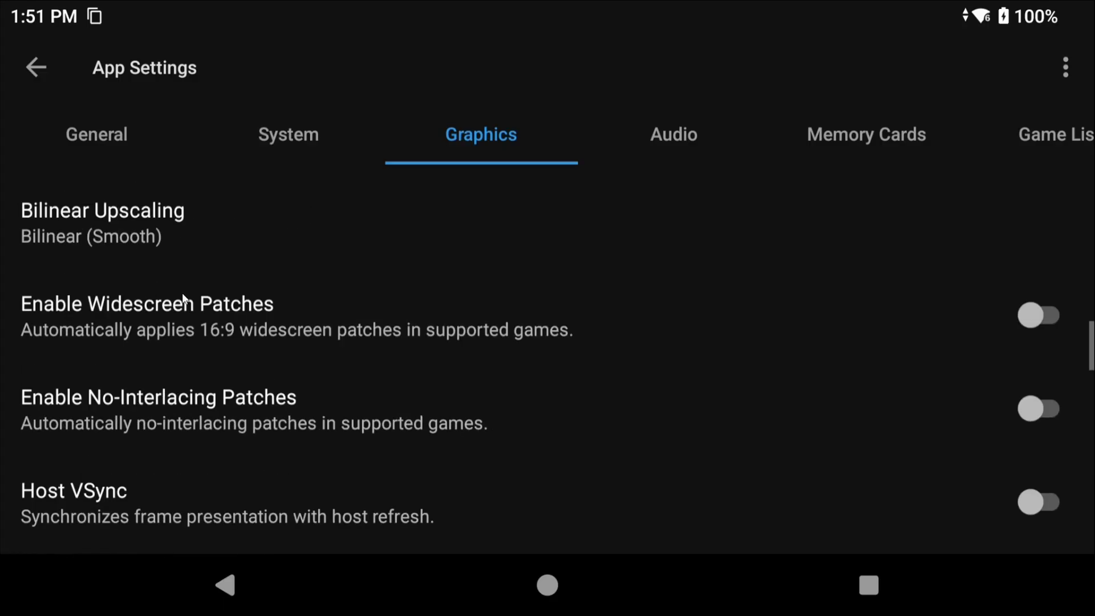
left_click(1024, 311)
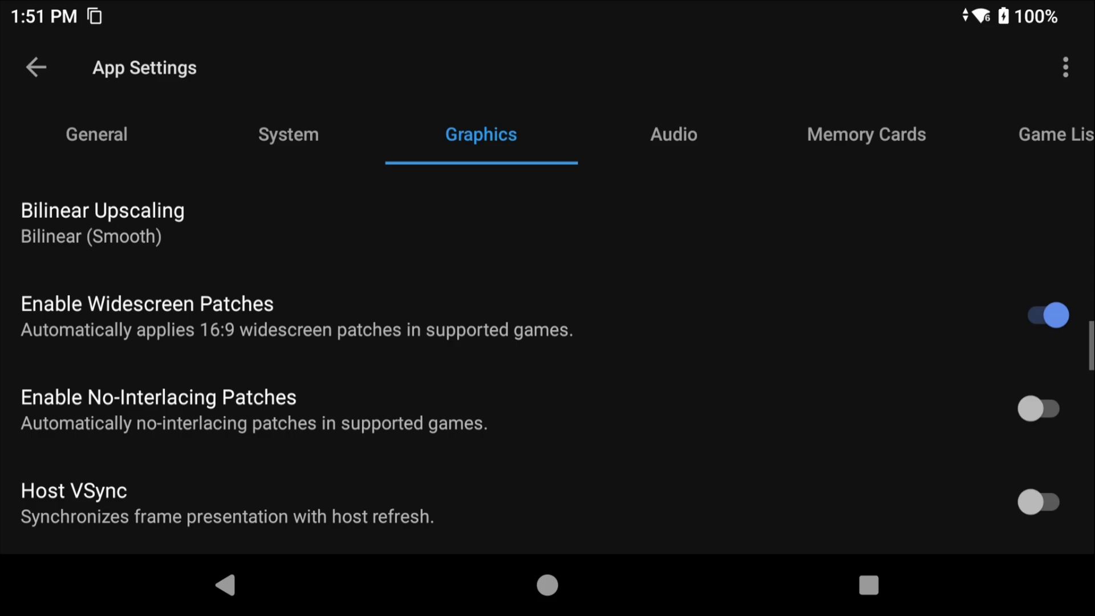
scroll(548, 353, "down", 4)
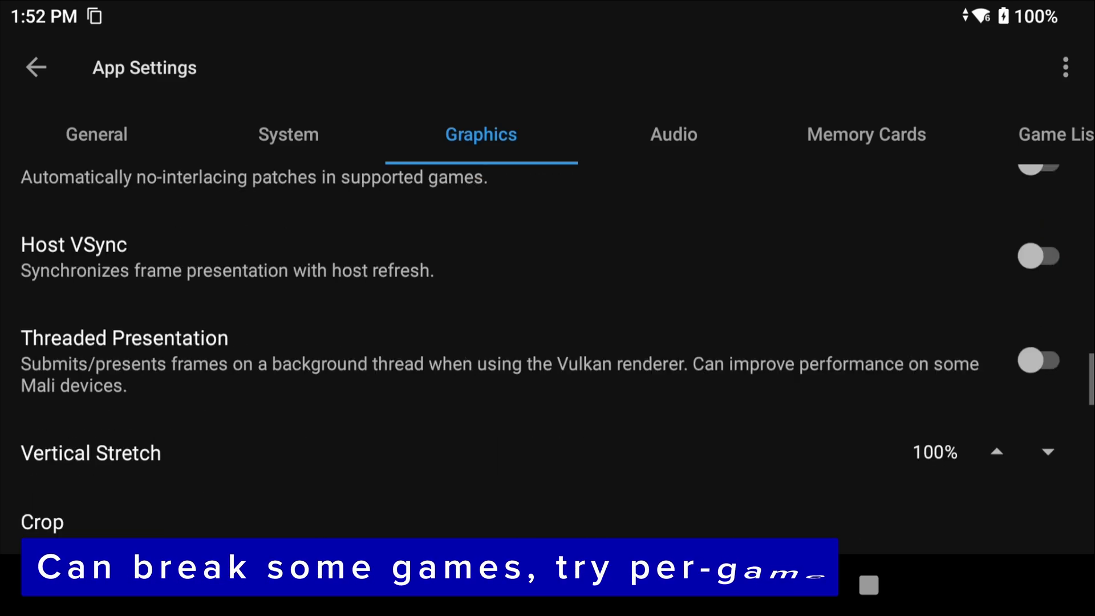
scroll(547, 342, "down", 2)
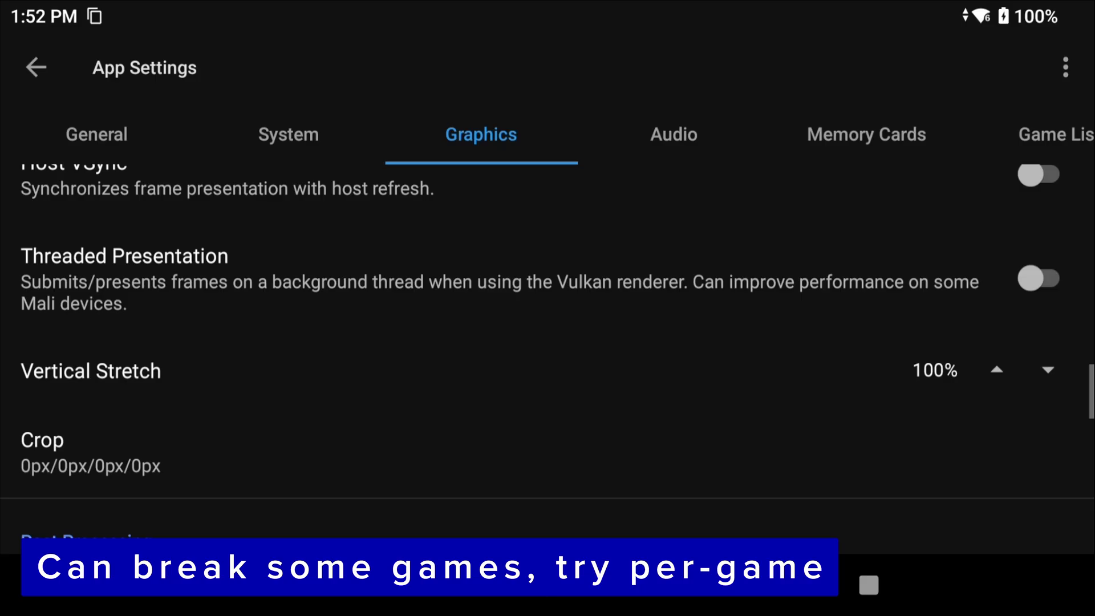
scroll(548, 365, "down", 10)
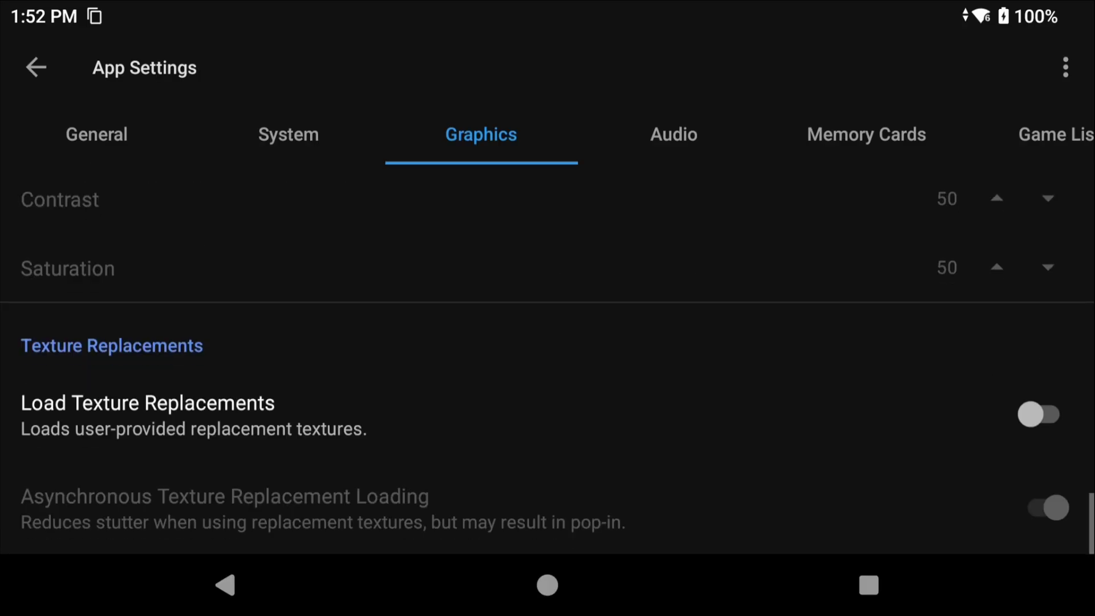
left_click(922, 396)
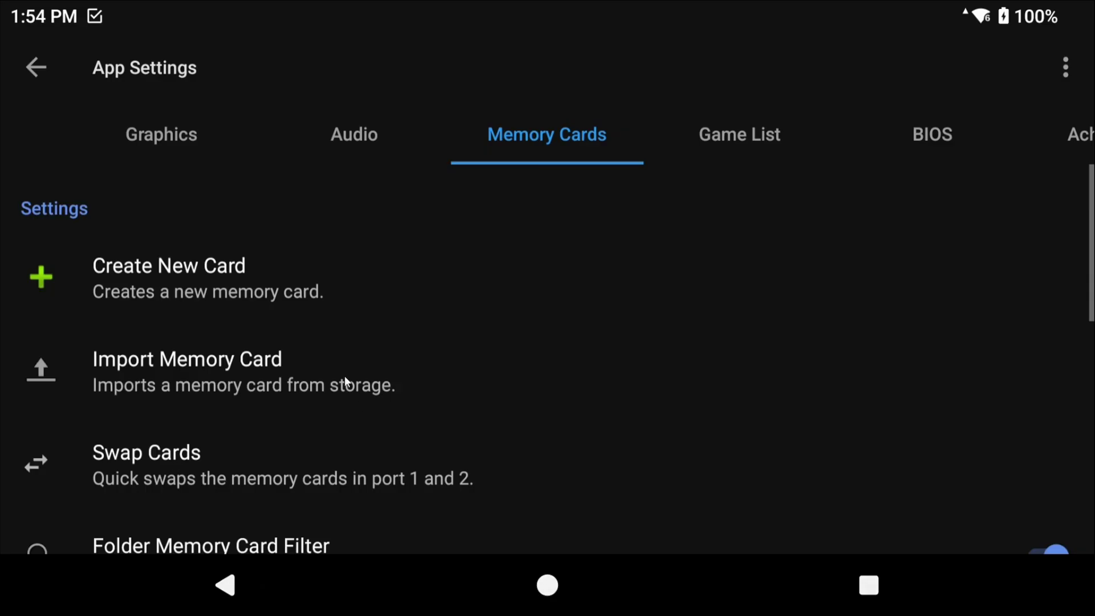
Step: Create a new folder-type memory card named memcard1
left_click(276, 292)
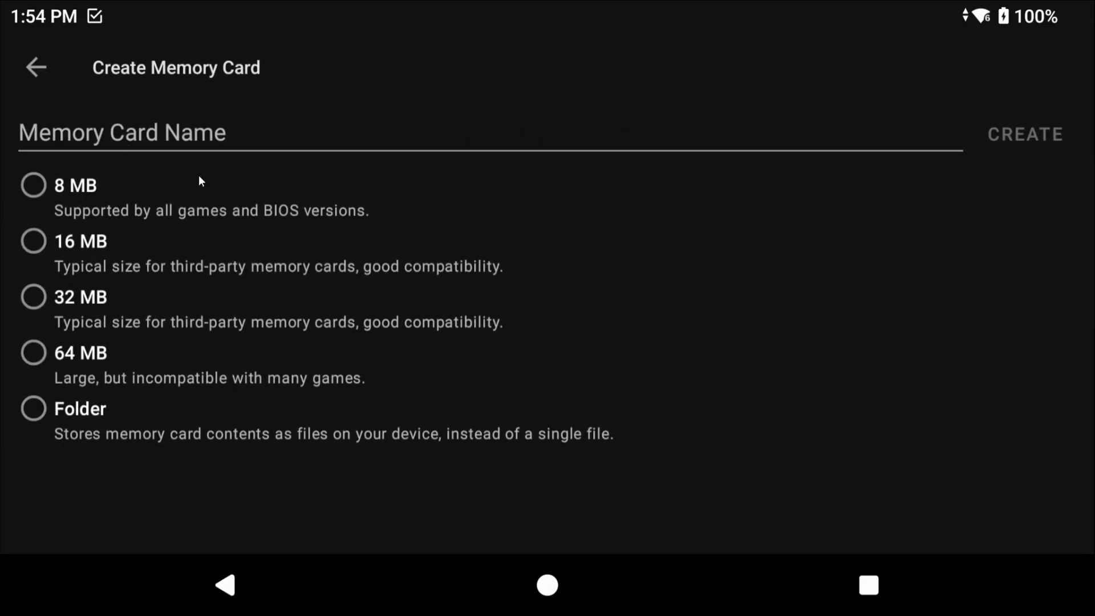
left_click(176, 130)
type("memcard1.ps2")
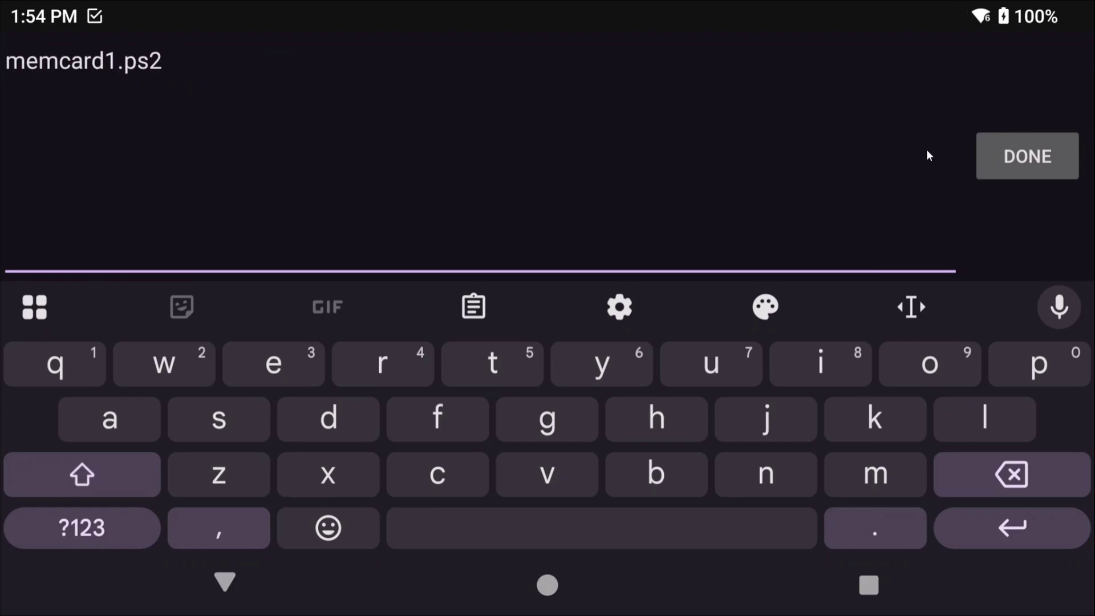
left_click(1015, 160)
left_click(41, 408)
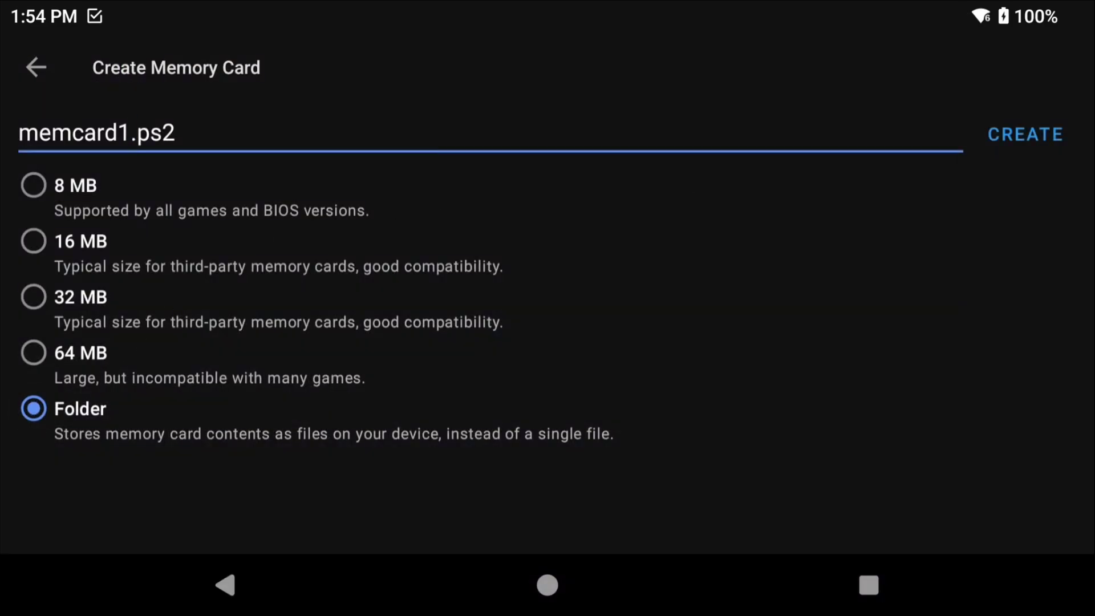
left_click(1022, 134)
Step: Assign memcard1.ps2 (Folder) to Memory Card 1, then view the Game List settings
scroll(381, 327, "down", 7)
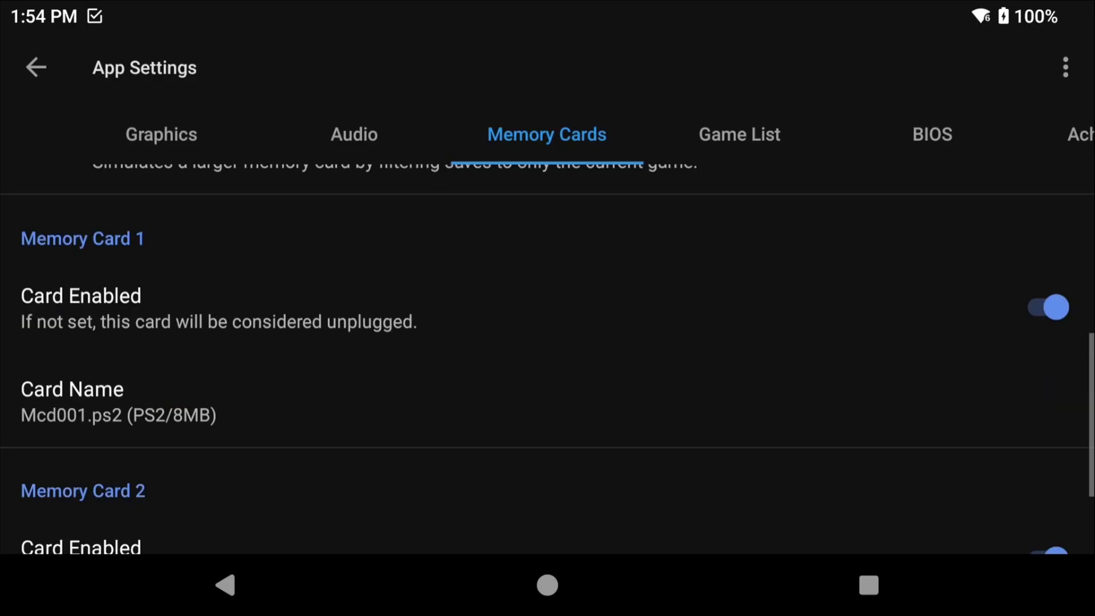
left_click(237, 410)
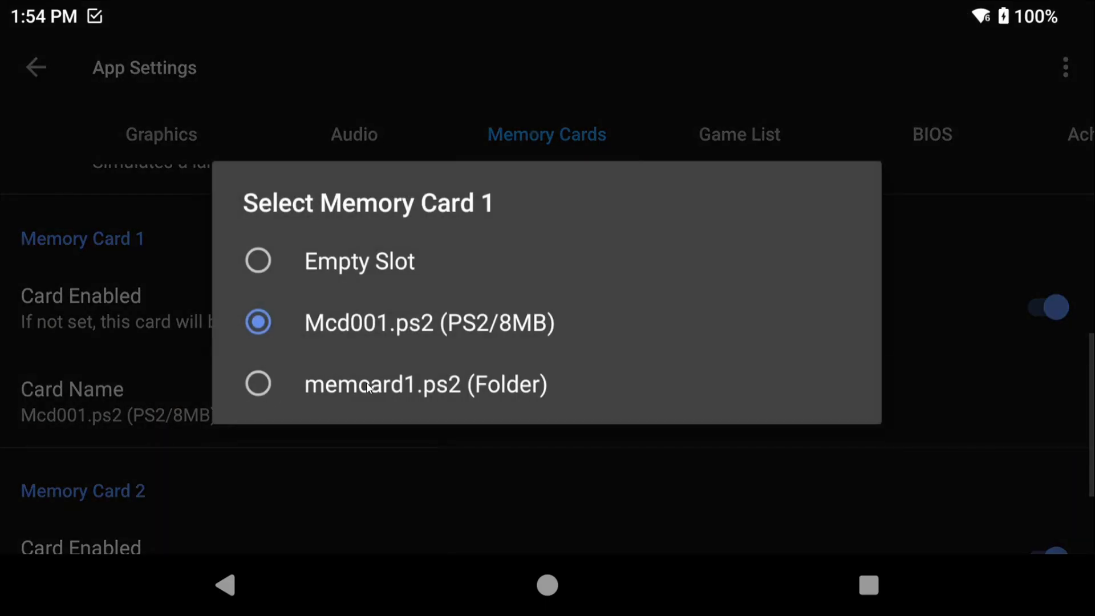
left_click(366, 383)
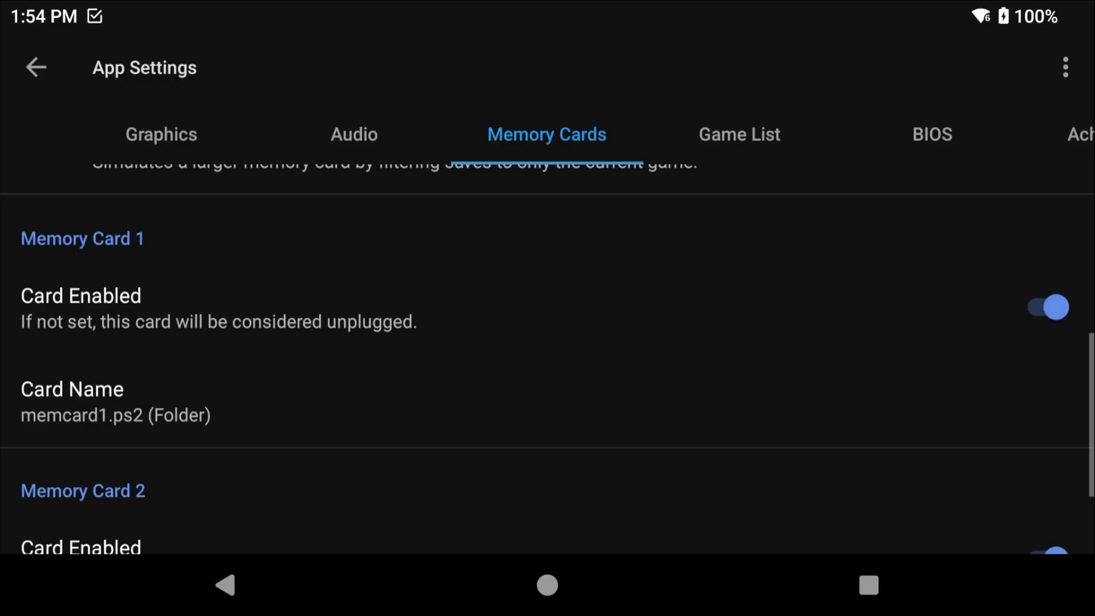
left_click(713, 141)
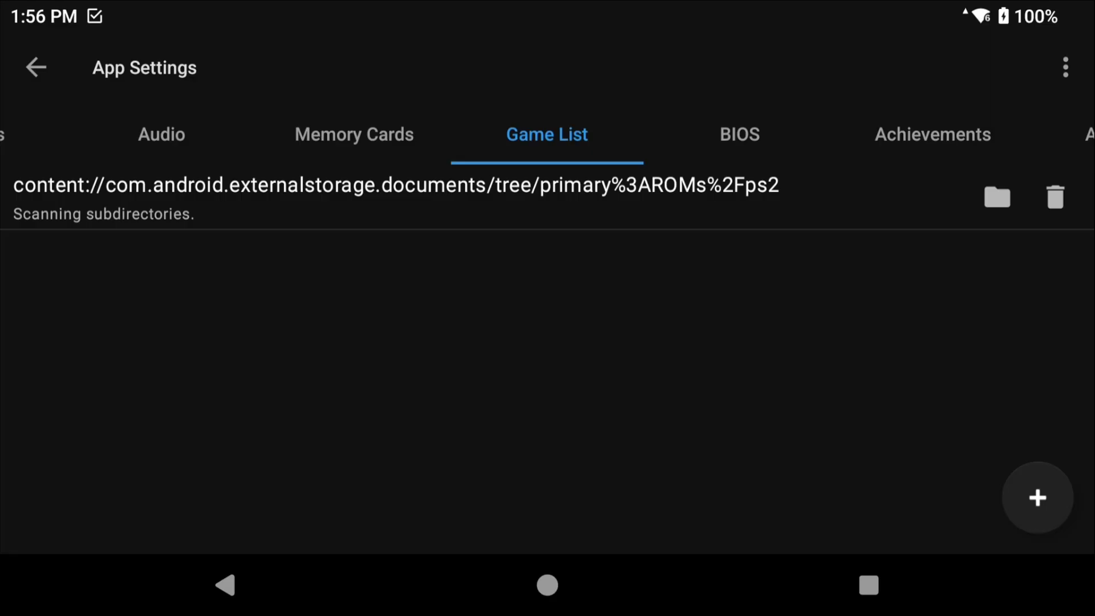
Step: Switch on Enable RetroAchievements in the Achievements settings
left_click(933, 134)
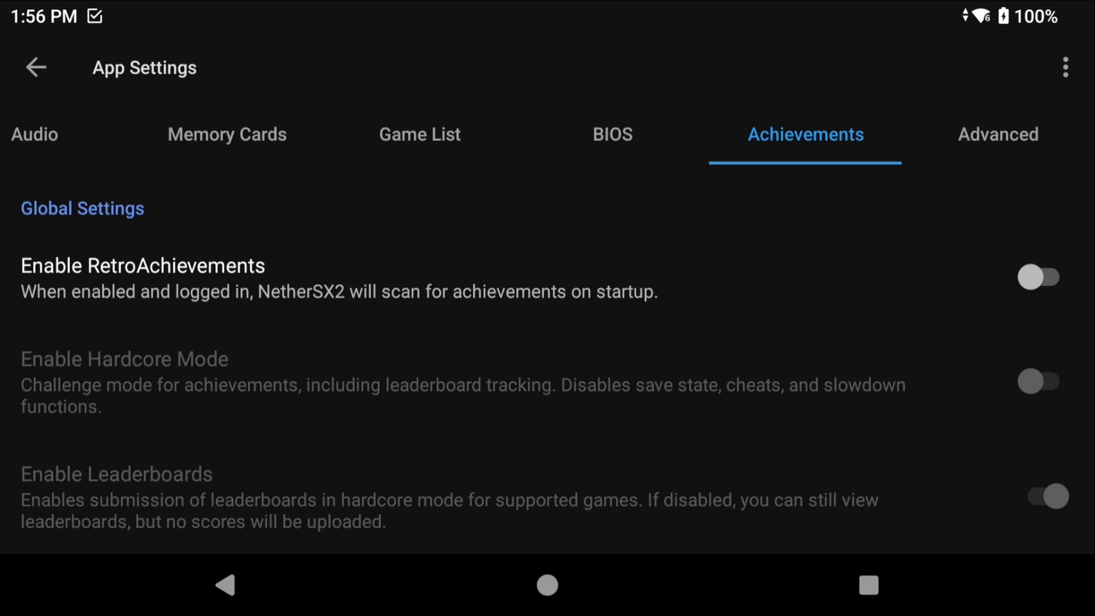
left_click(862, 263)
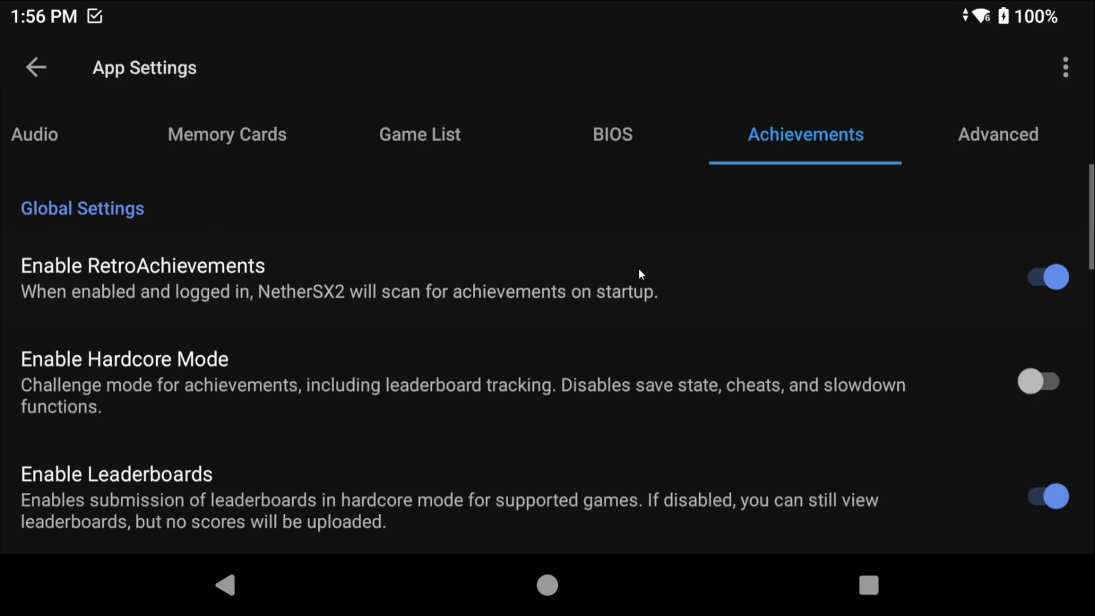
scroll(638, 268, "down", 8)
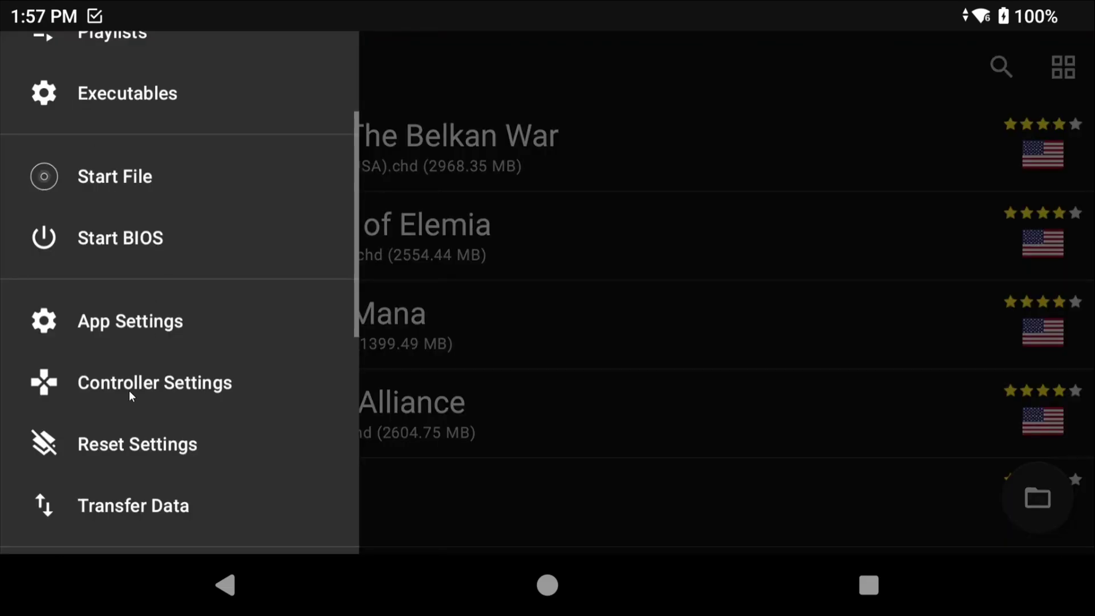
Step: Set Touchscreen Controller View to None and enable game vibration
left_click(129, 388)
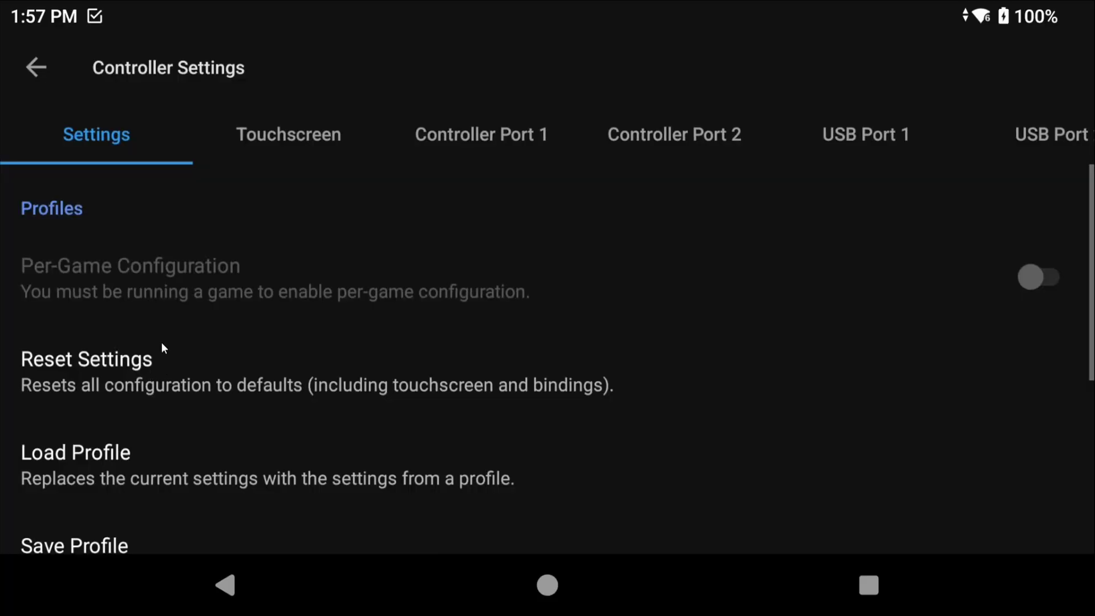
left_click(260, 143)
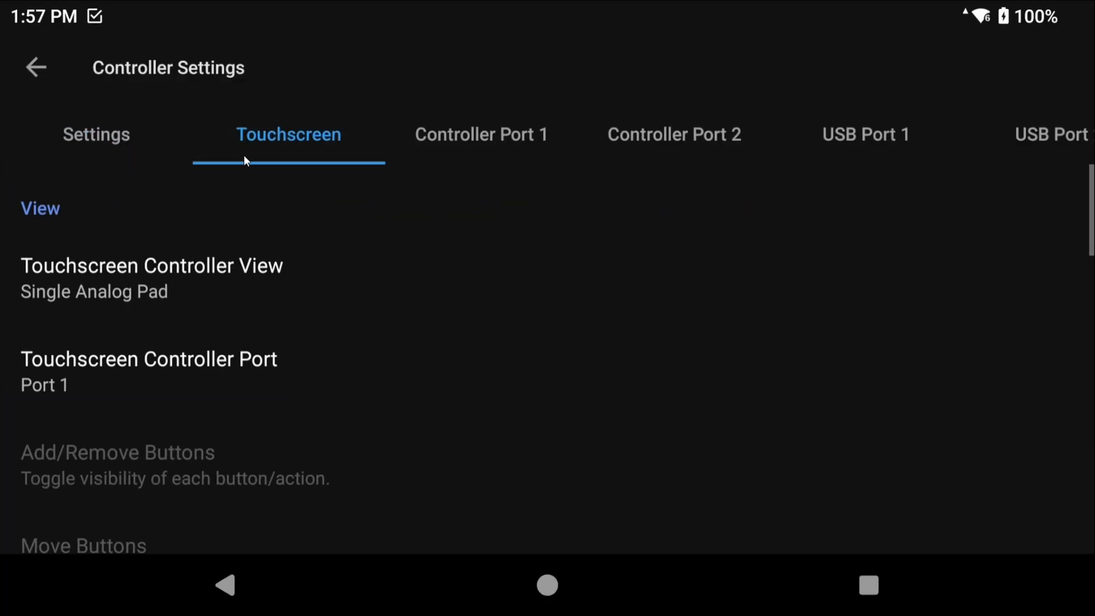
left_click(229, 275)
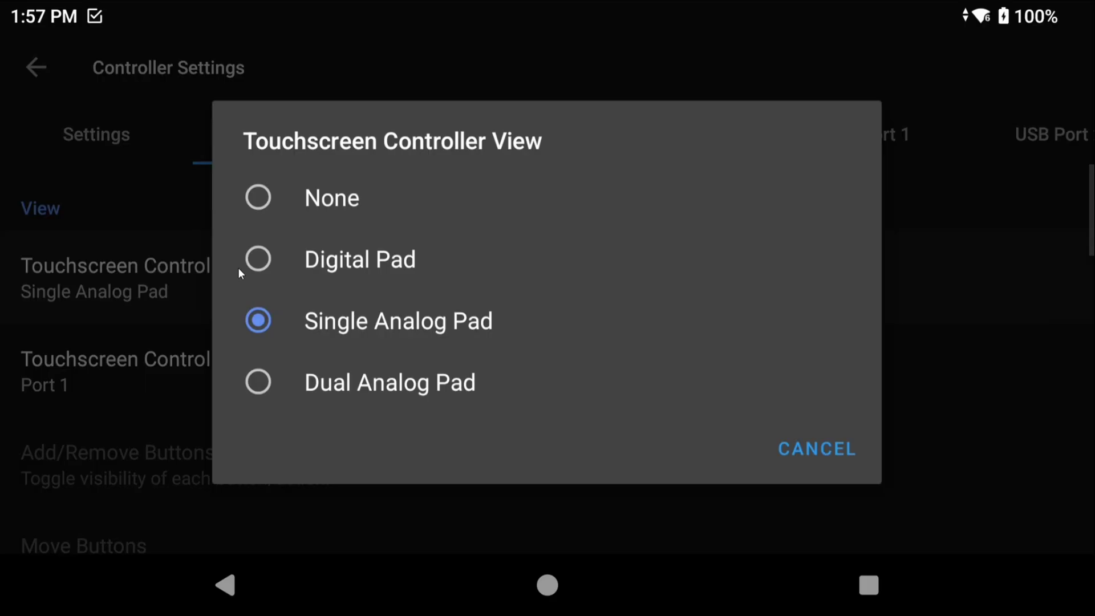
left_click(306, 200)
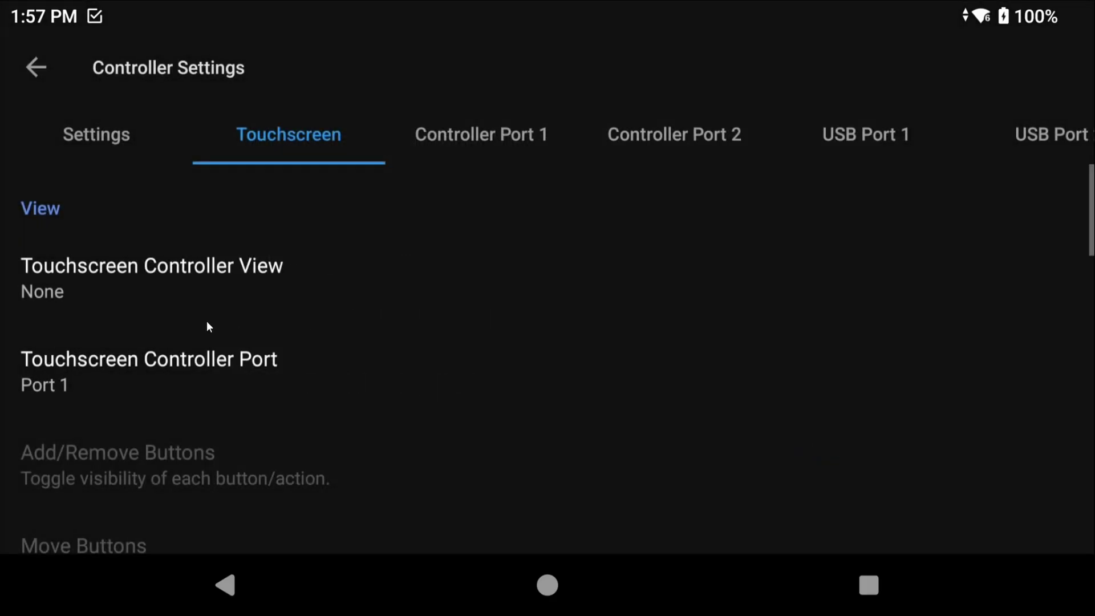
scroll(207, 320, "down", 10)
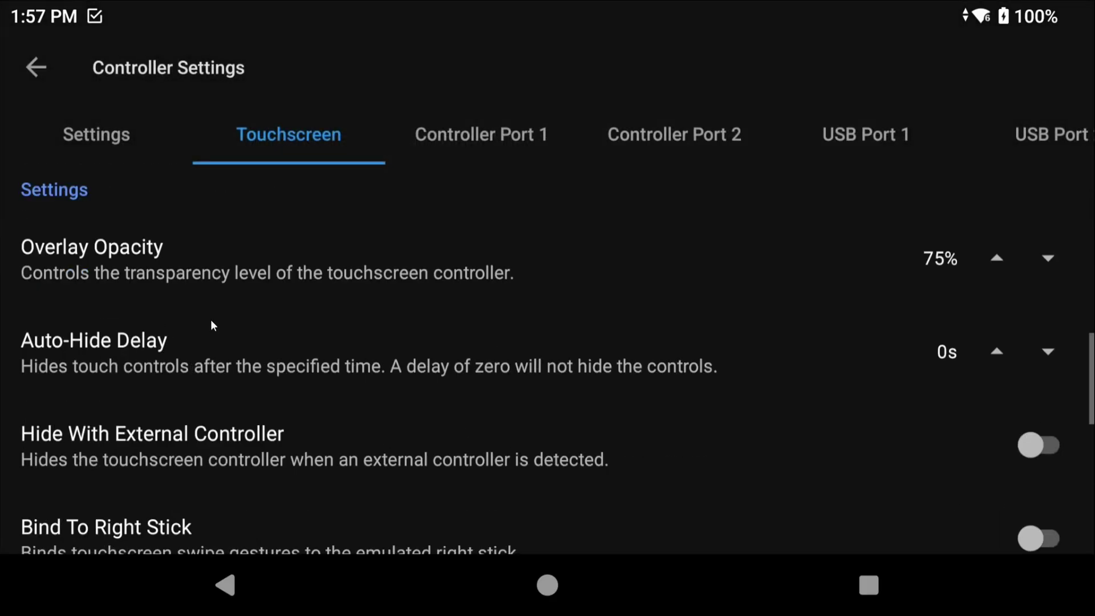
scroll(213, 325, "down", 8)
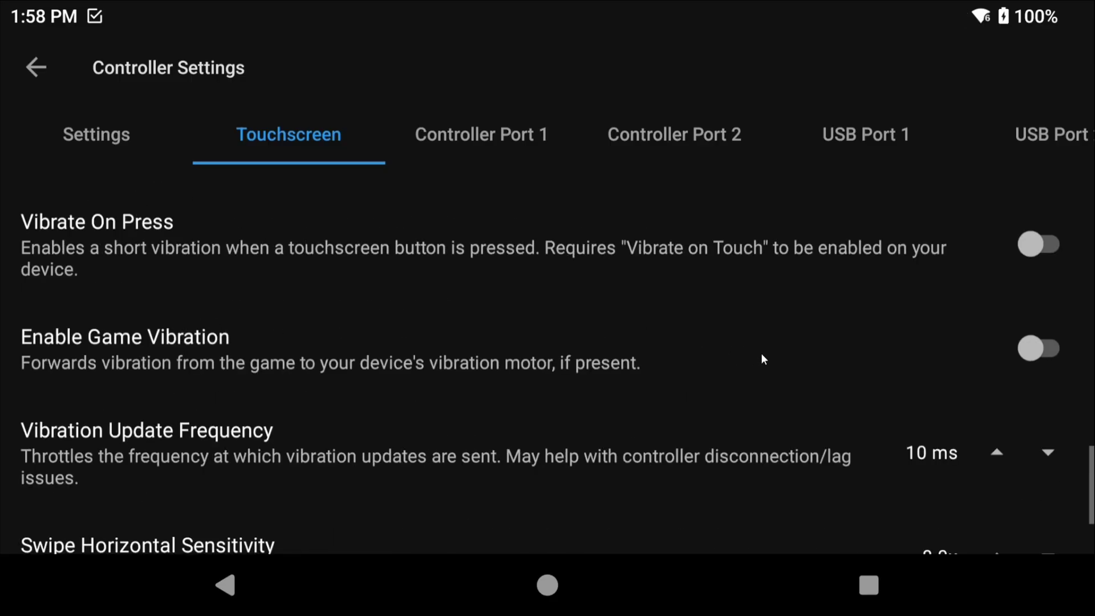
left_click(1010, 346)
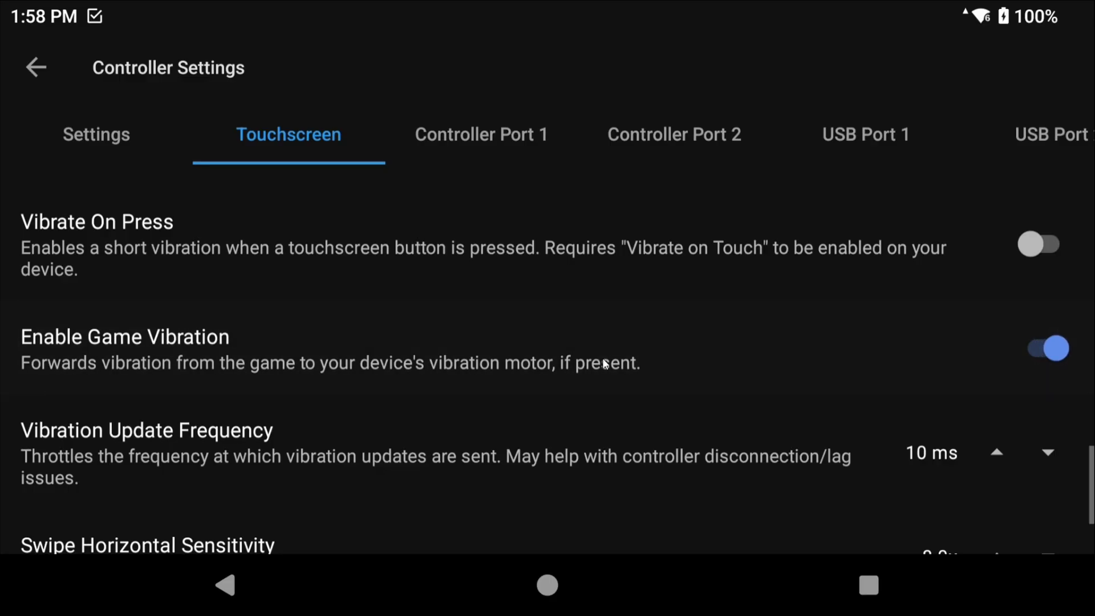
scroll(603, 358, "down", 3)
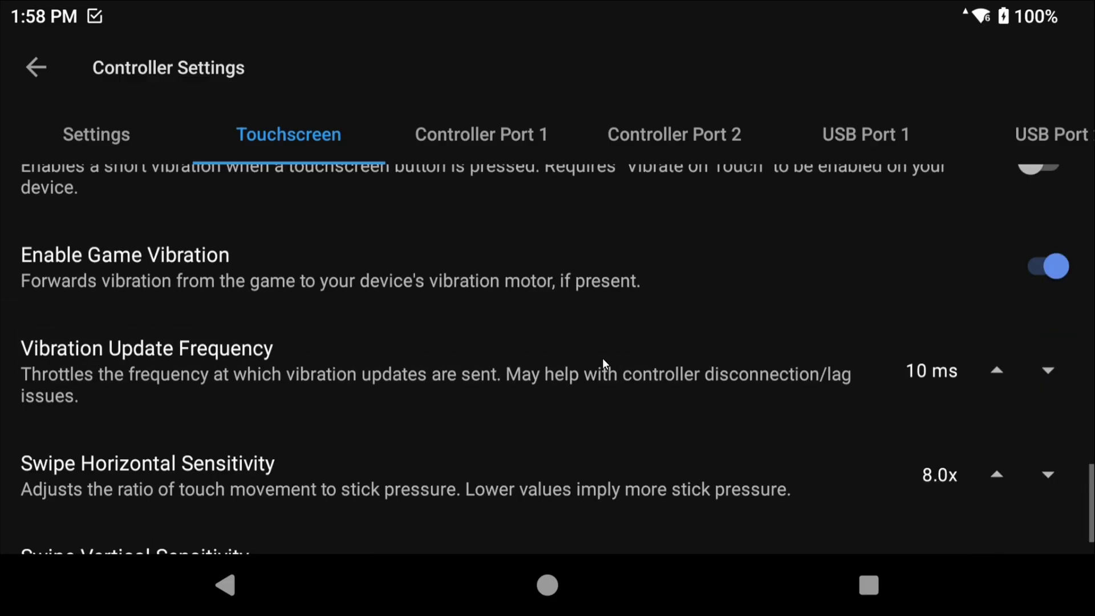
Step: Bind Controller Port 1's D-Pad directions and Triangle, Circle, Cross and Square buttons to the handheld
left_click(501, 141)
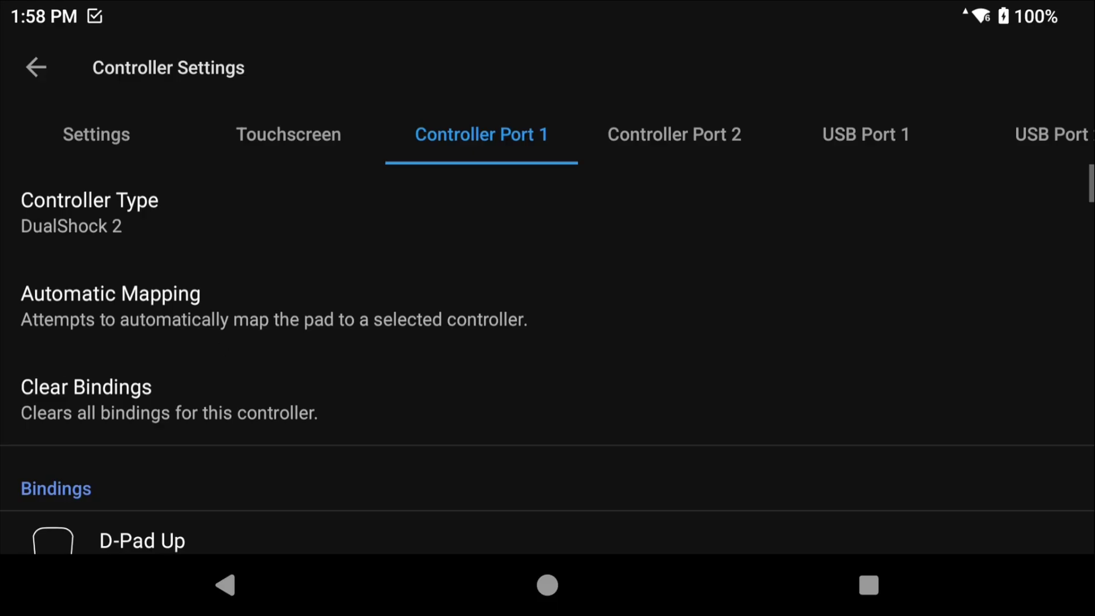
scroll(548, 365, "down", 5)
key("Up")
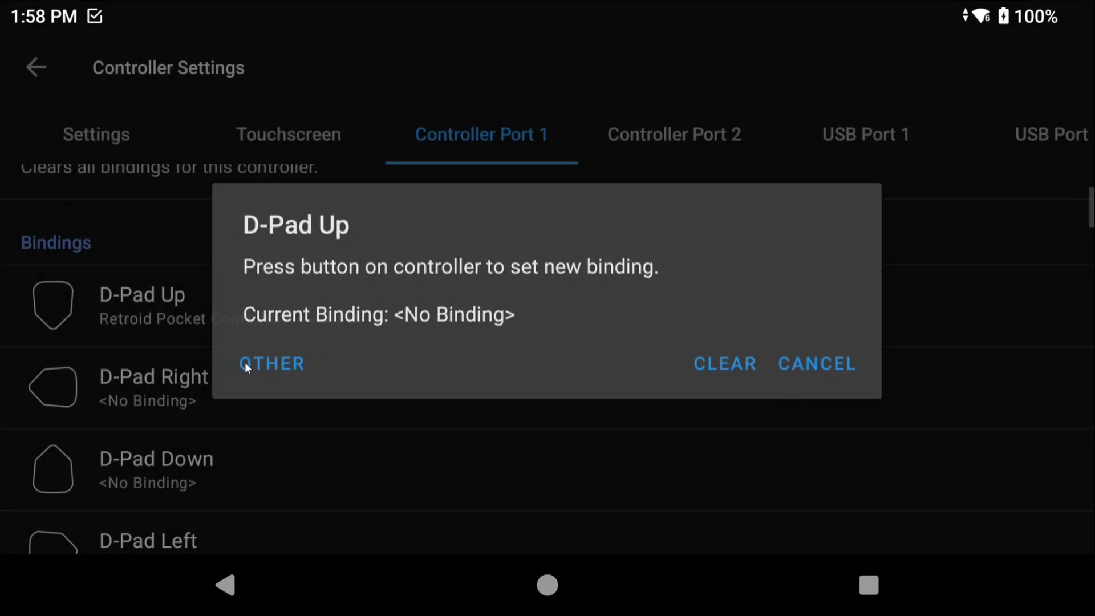
key("Right")
key("Down")
key("Left")
key("x")
key("a")
key("b")
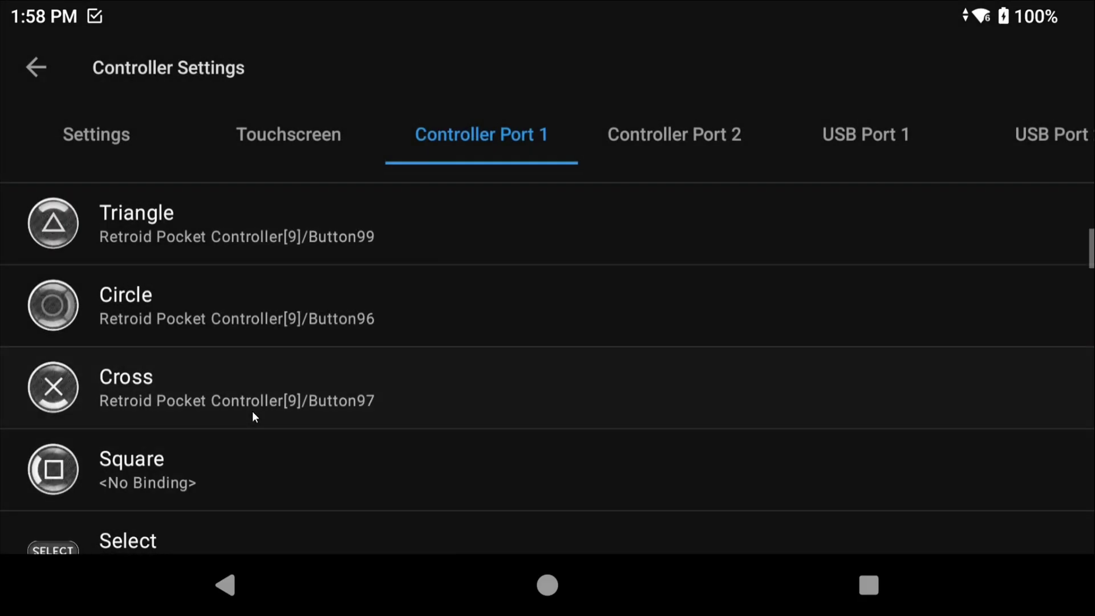
key("y")
Step: Bind Select, Start, L1, L2, R1, R2, L3, R3, then Left Stick Up to handheld controls
key("BackSpace")
key("Return")
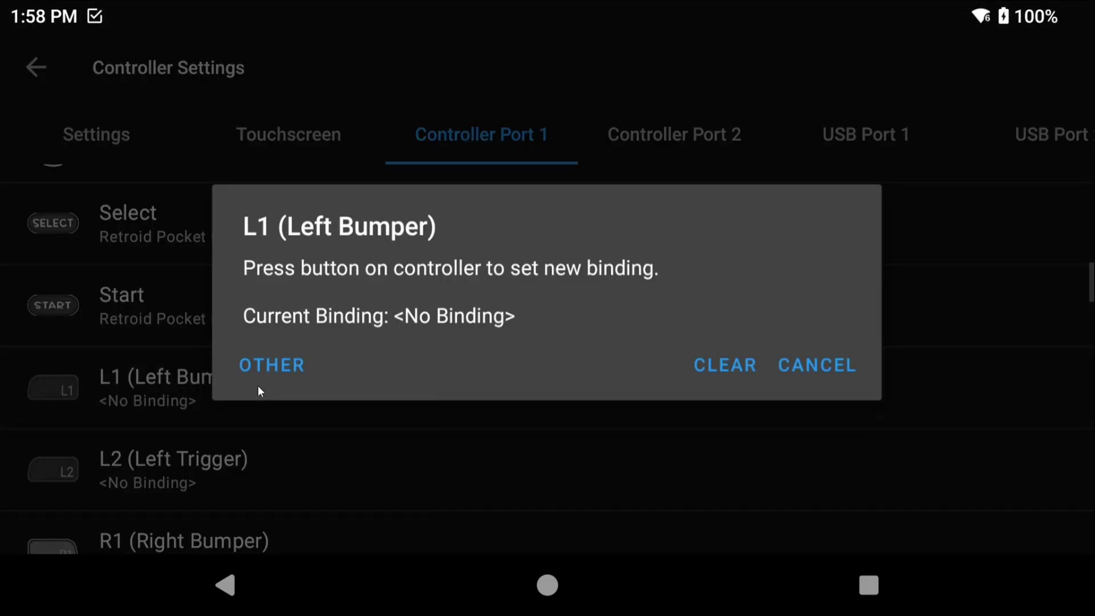
key("q")
key("e")
key("r")
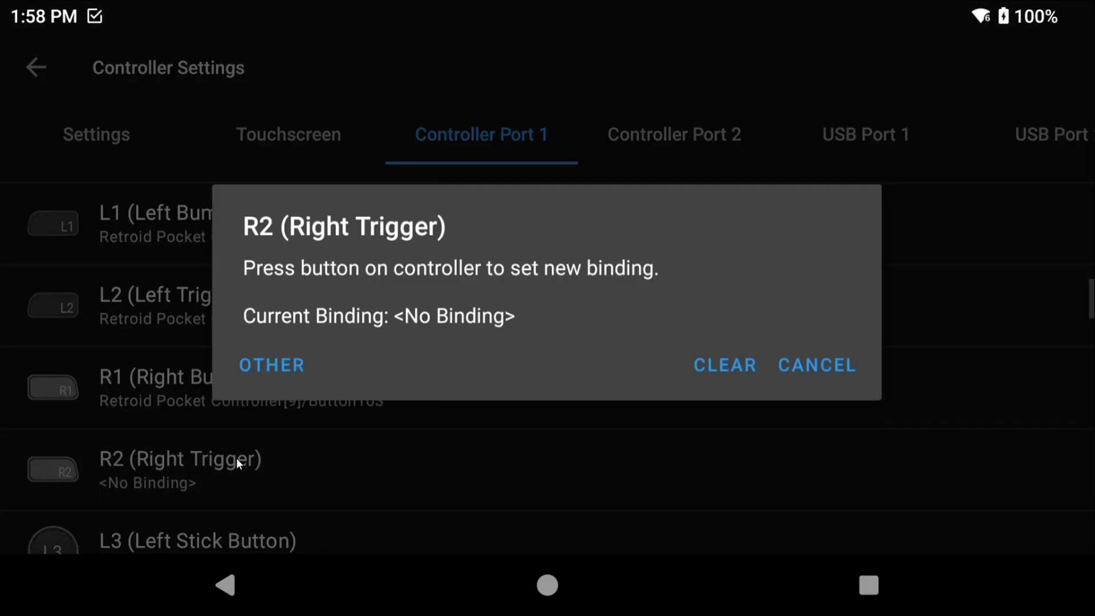
key("t")
key("z")
key("c")
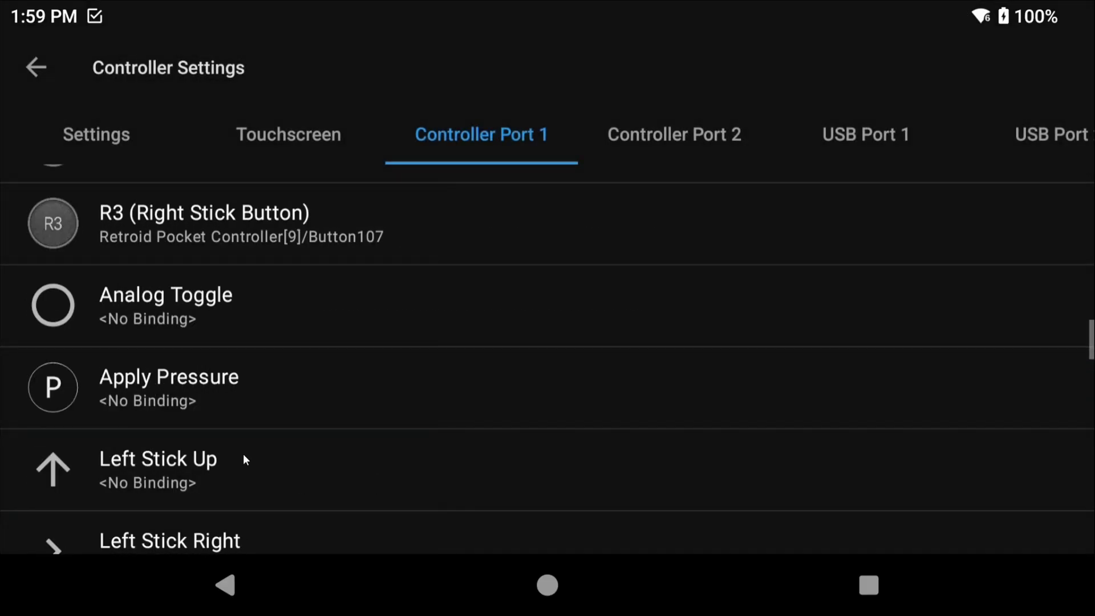
left_click(243, 454)
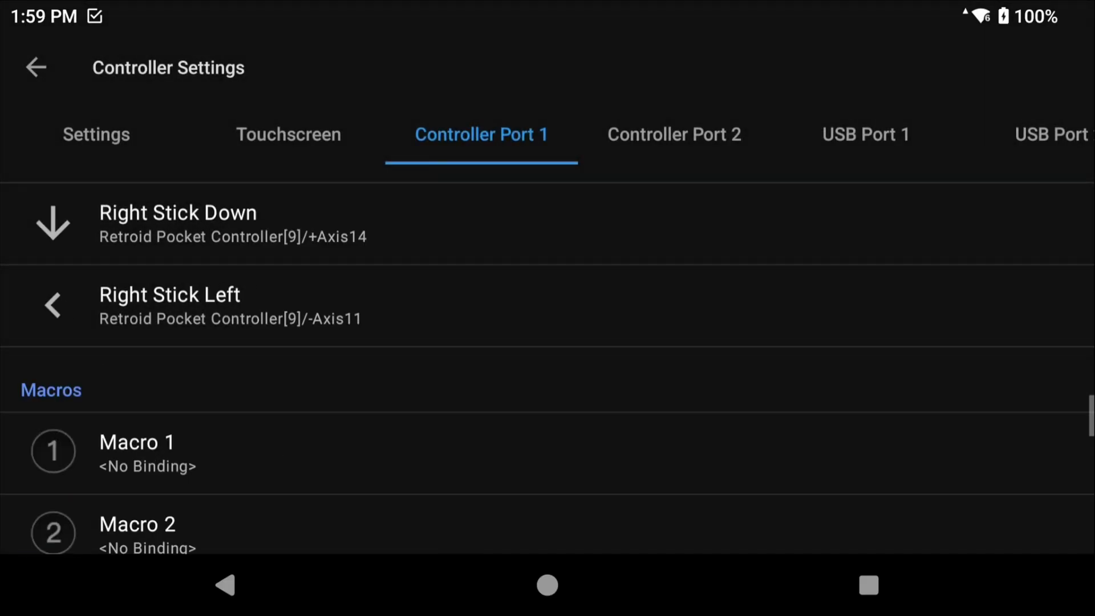
Step: Assign a controller binding to the Toggle Turbo / Fast Forward hotkey
scroll(817, 145, "right", 3)
left_click(990, 133)
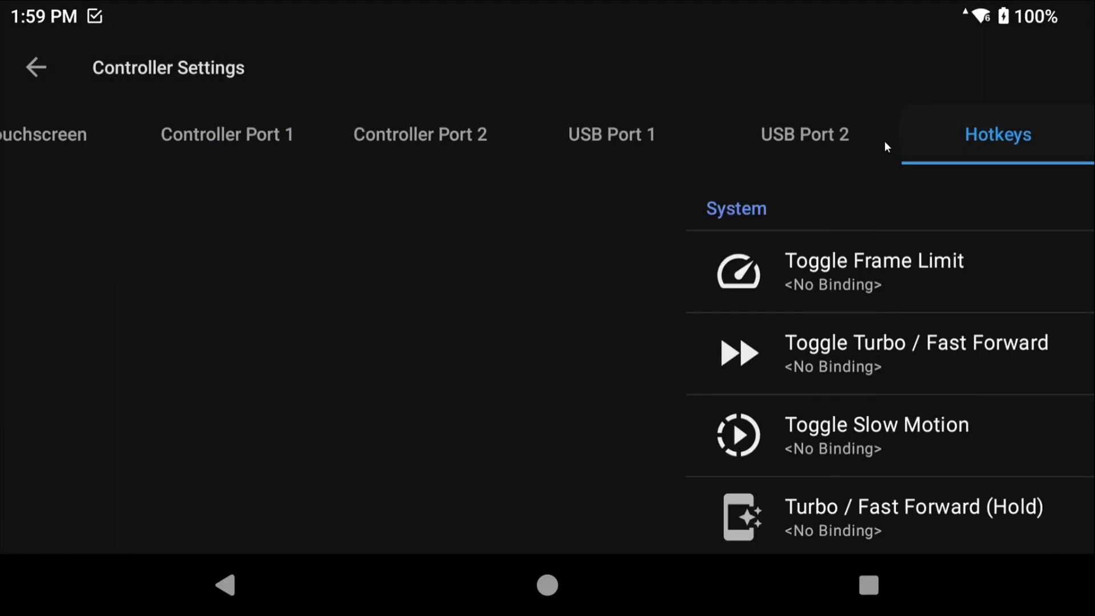
left_click(260, 364)
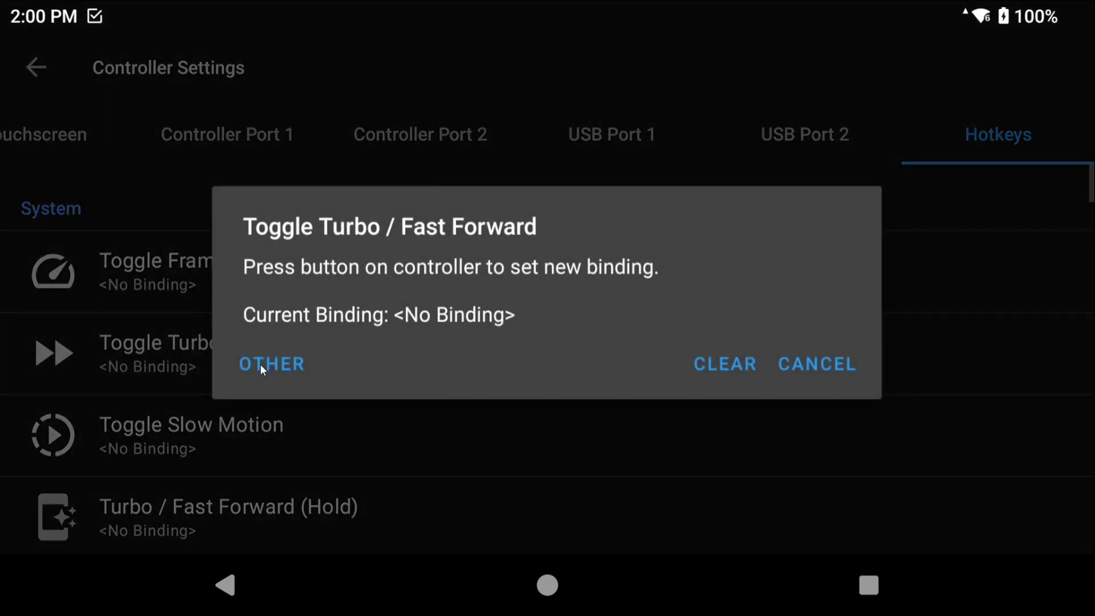
Step: Give Quick Load and Quick Save two-button combos, then return to the game list
scroll(487, 306, "down", 4)
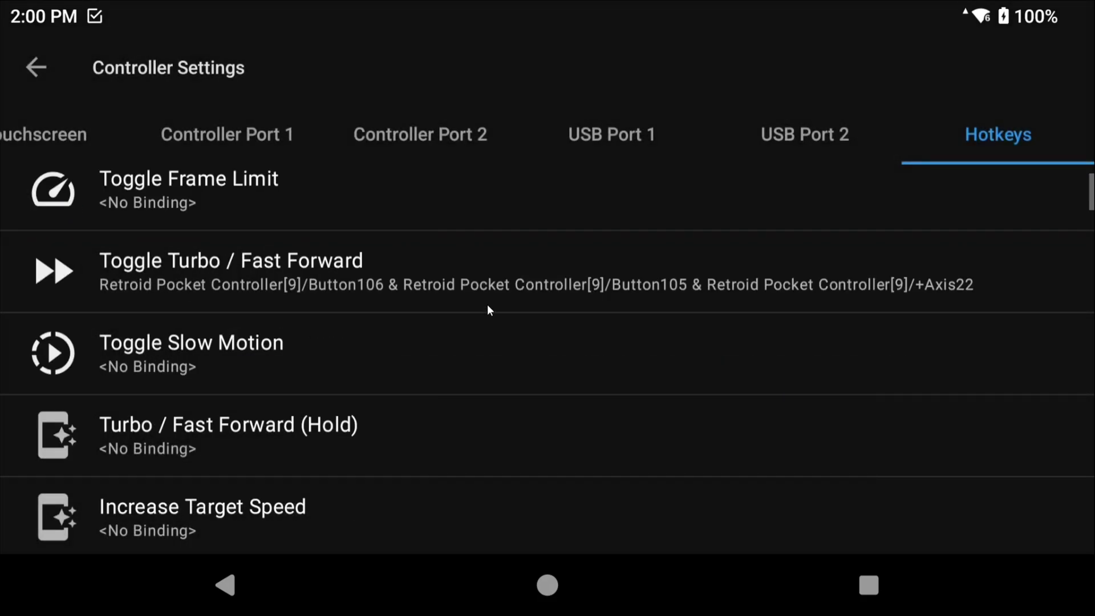
scroll(467, 297, "down", 1)
scroll(467, 303, "down", 6)
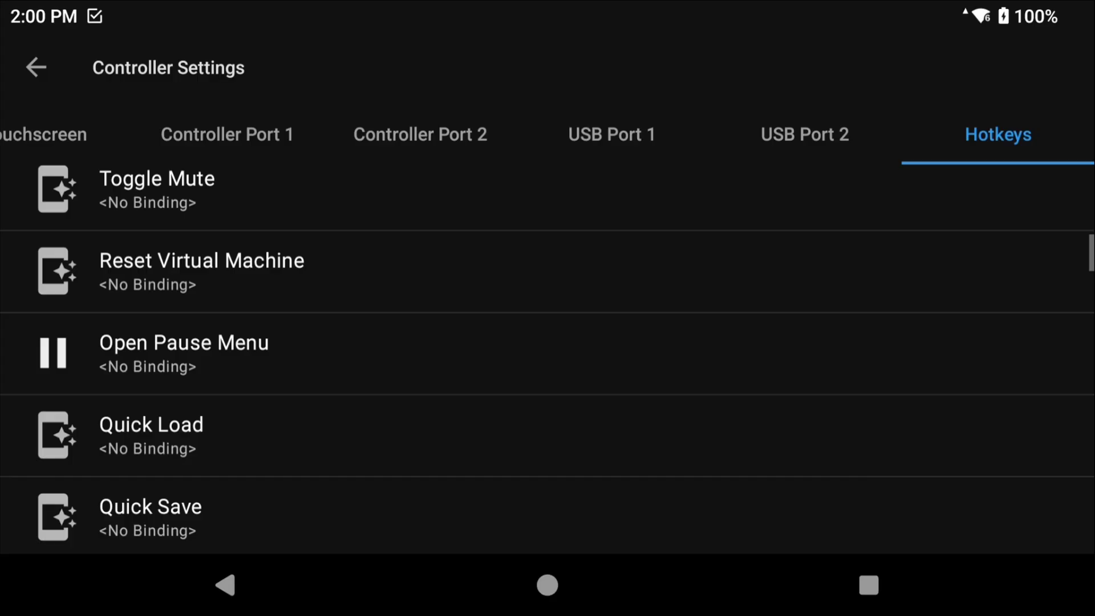
scroll(238, 375, "down", 1)
left_click(238, 376)
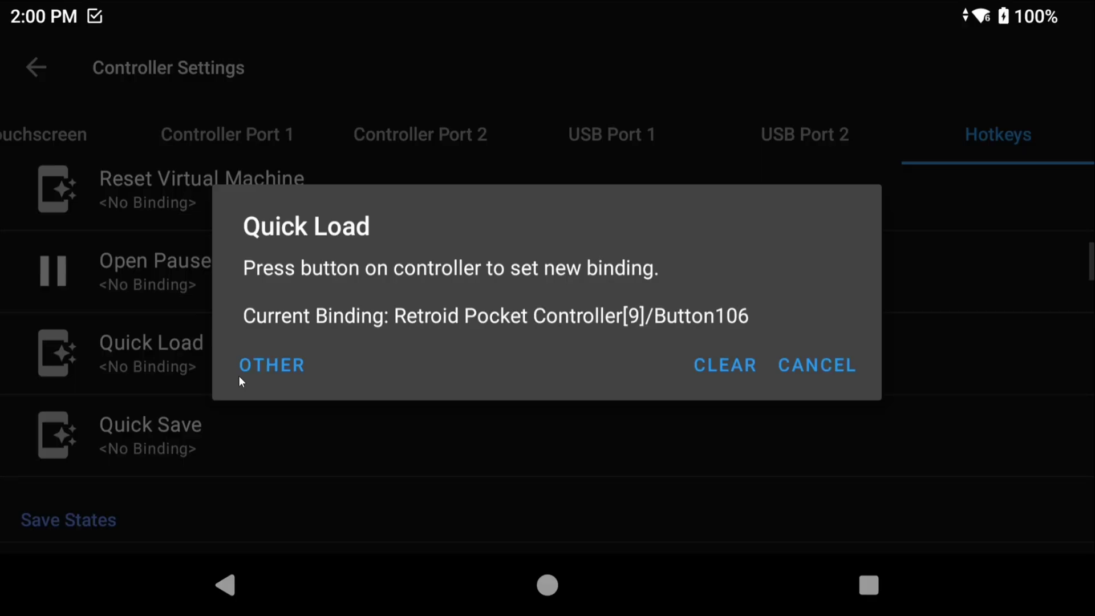
left_click(242, 423)
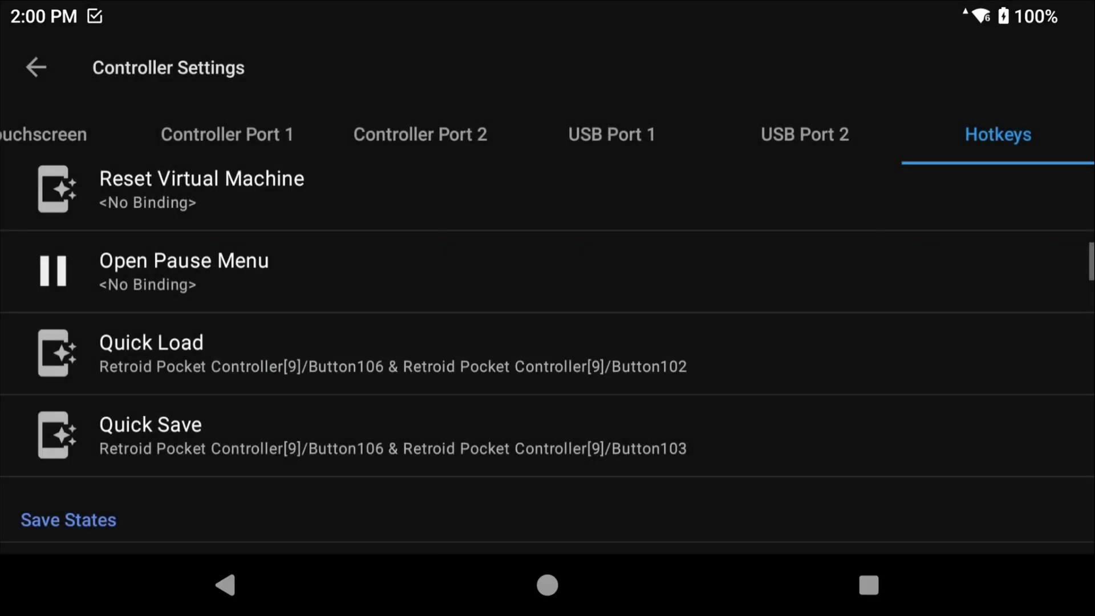
left_click(36, 67)
Step: Boot the PS2 BIOS without a game and enter System Configuration
left_click(33, 74)
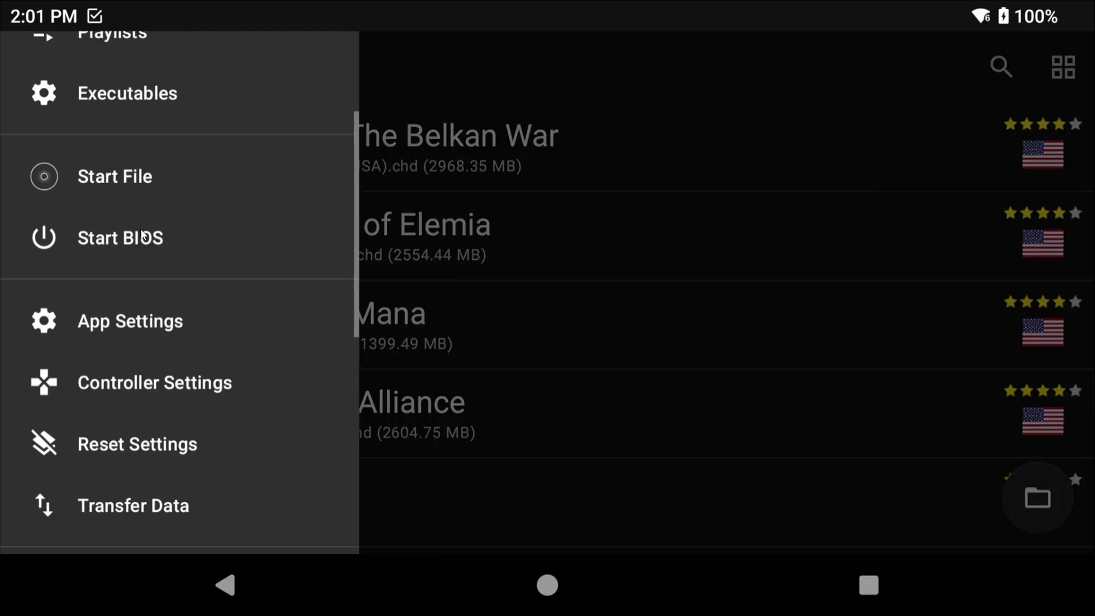
left_click(121, 231)
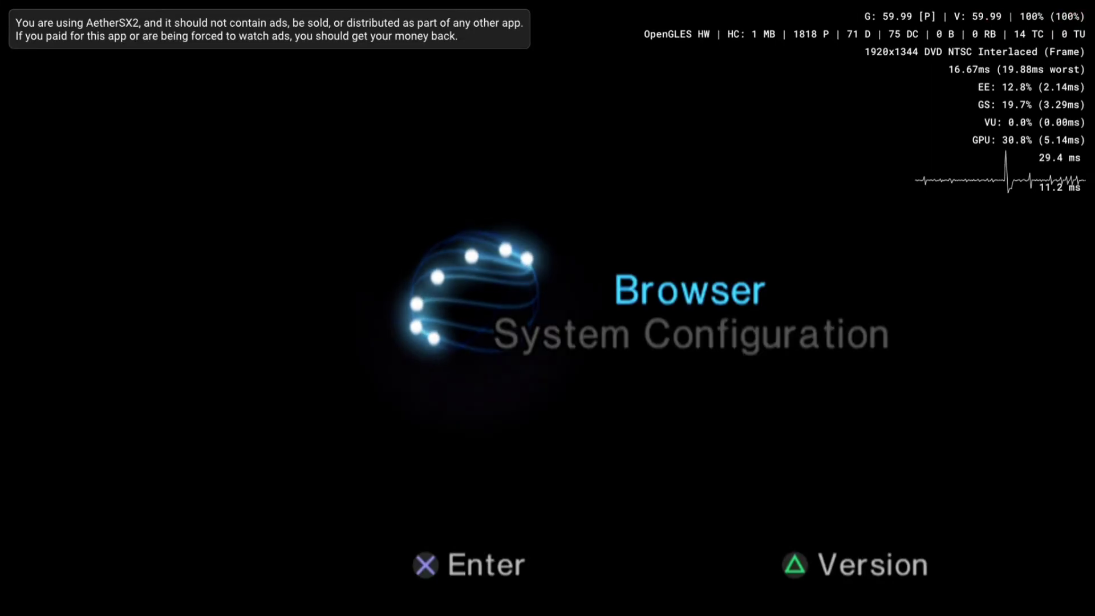
key("Down")
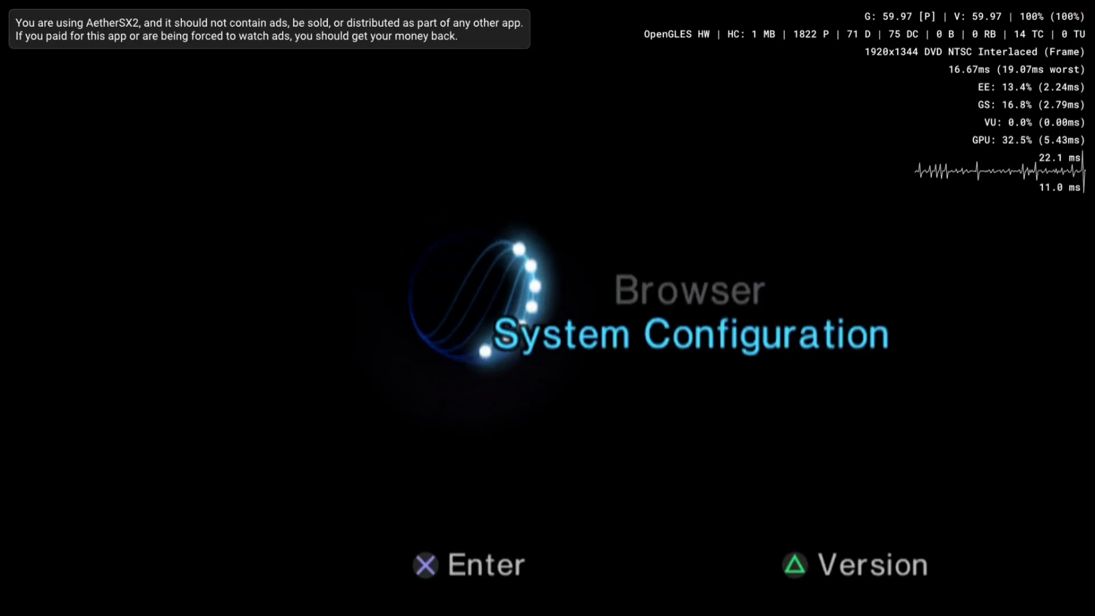
key("Return")
Step: Set the BIOS Screen Size to 16:9 and bring up the emulator's pause menu
key("Down")
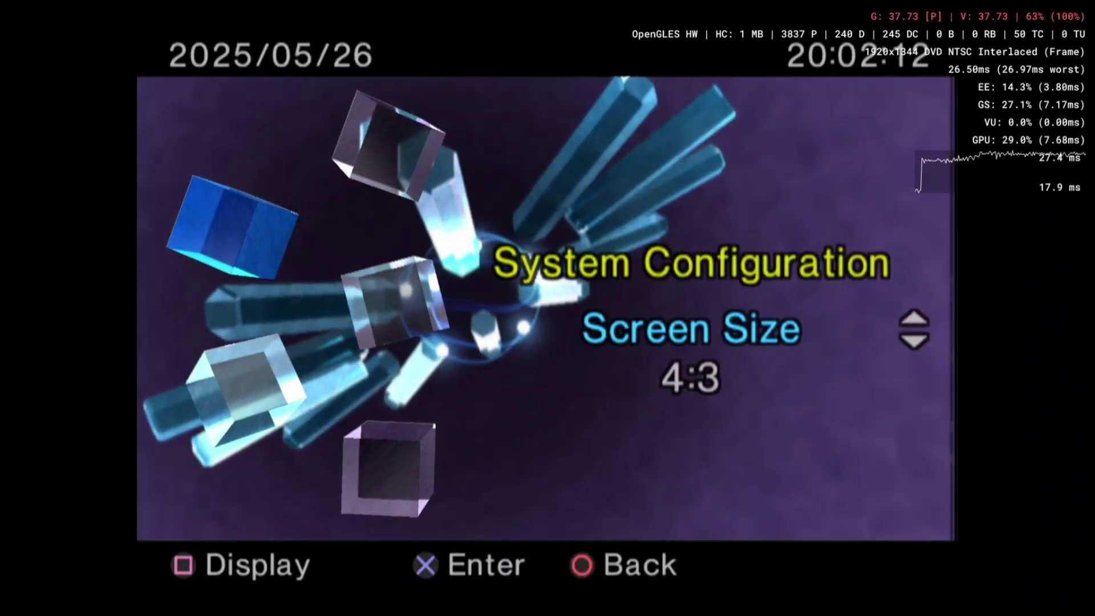
key("Return")
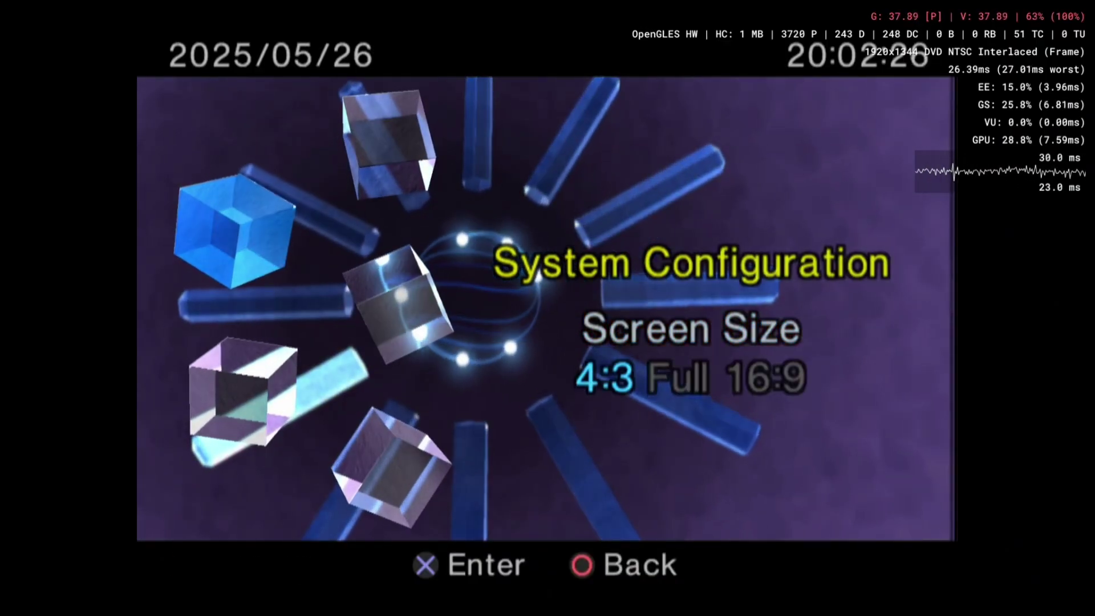
key("Right")
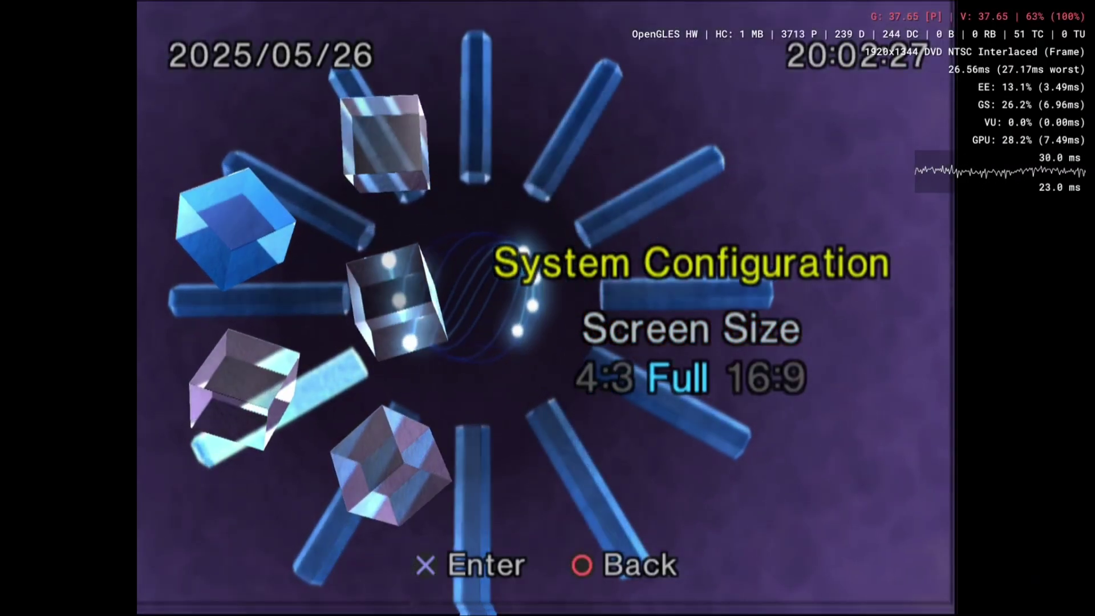
key("Right")
key("Return")
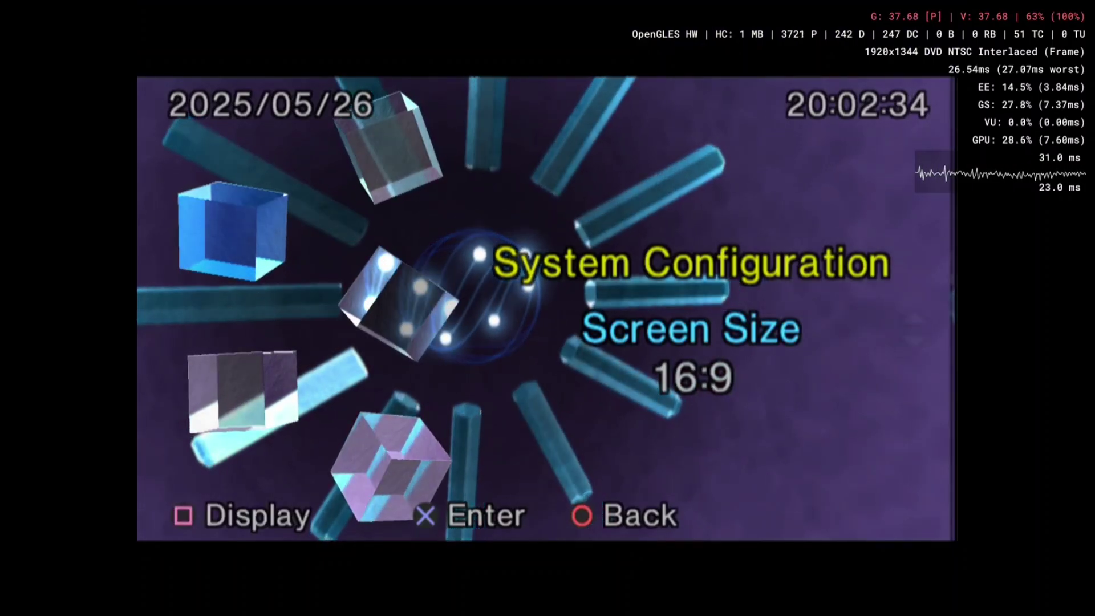
key("Escape")
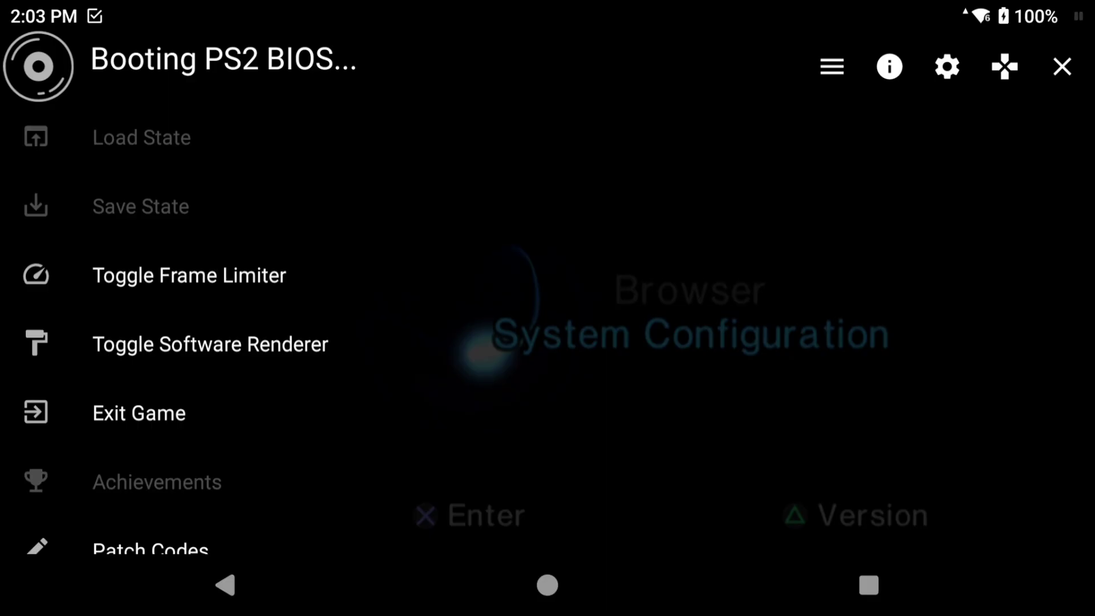
Step: Exit the BIOS to the game list and launch Burnout Revenge
left_click(176, 408)
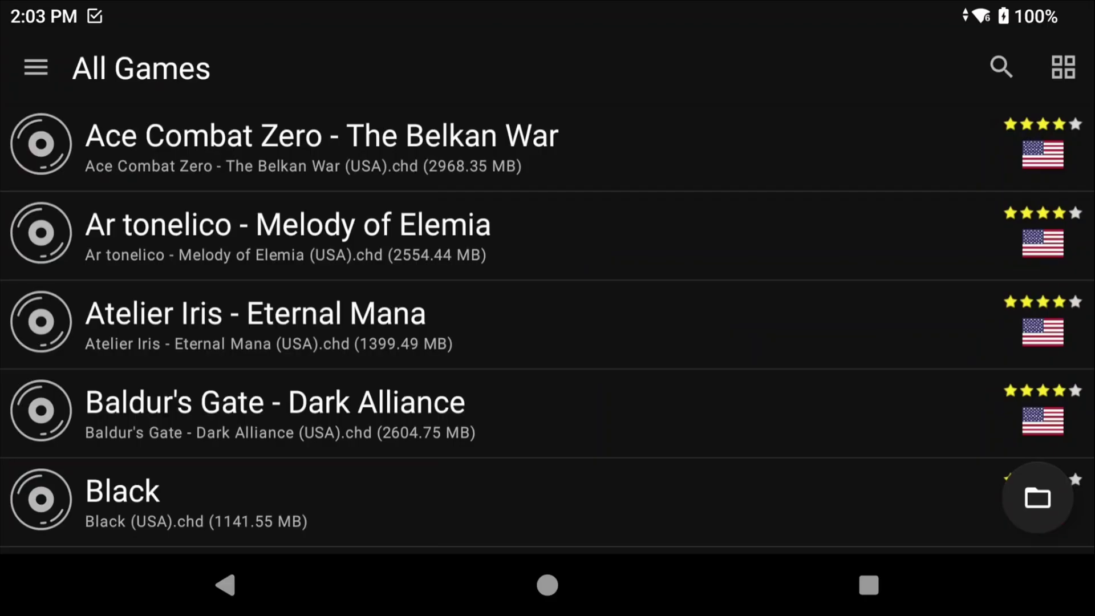
scroll(548, 328, "down", 10)
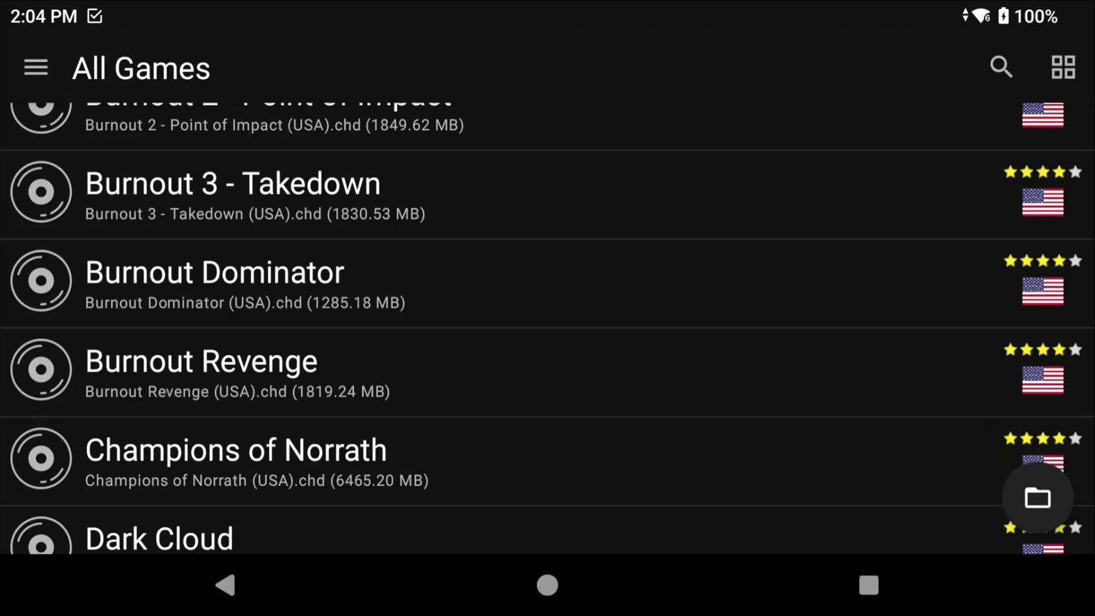
left_click(270, 382)
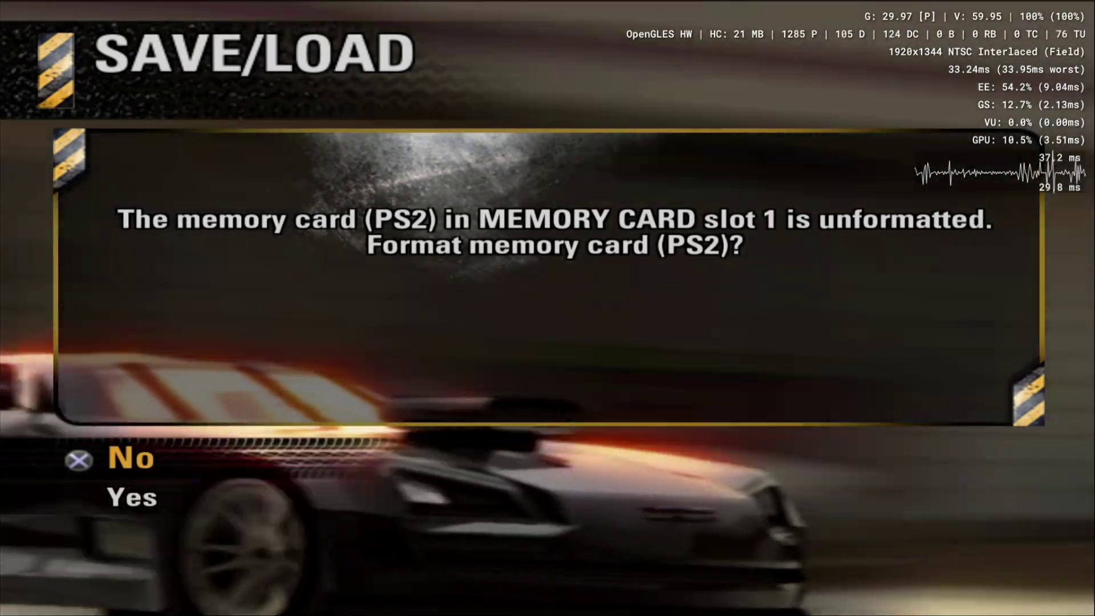
Step: Answer Yes twice to format the unformatted memory card in slot 1
key("Down")
key("Return")
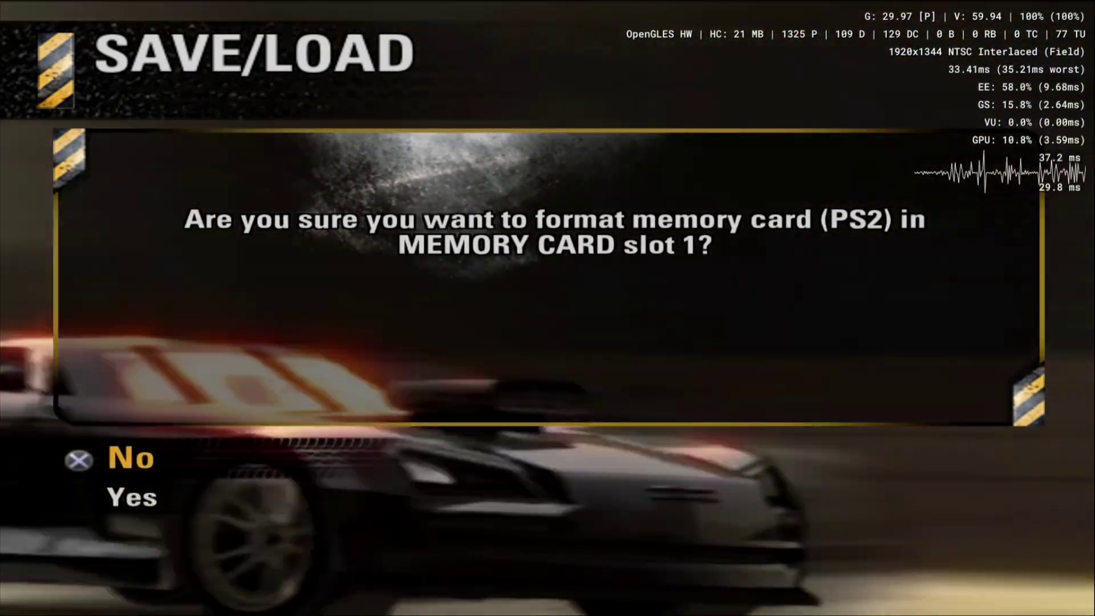
key("Down")
key("Return")
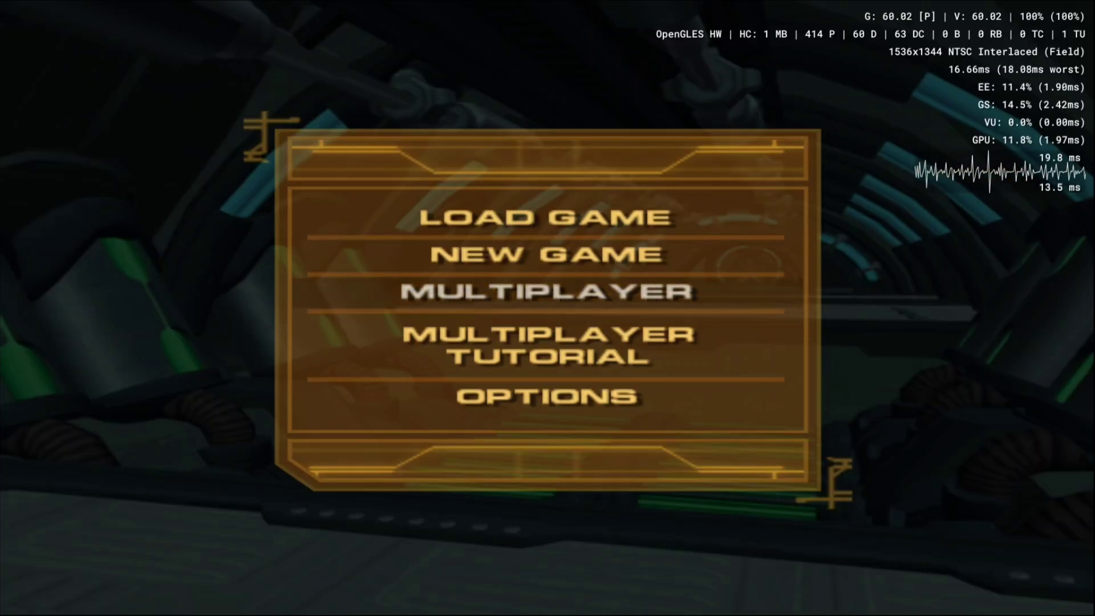
Step: Open Ratchet & Clank - Up Your Arsenal's SCUS-97353 summary, then its per-game graphics settings
key("Escape")
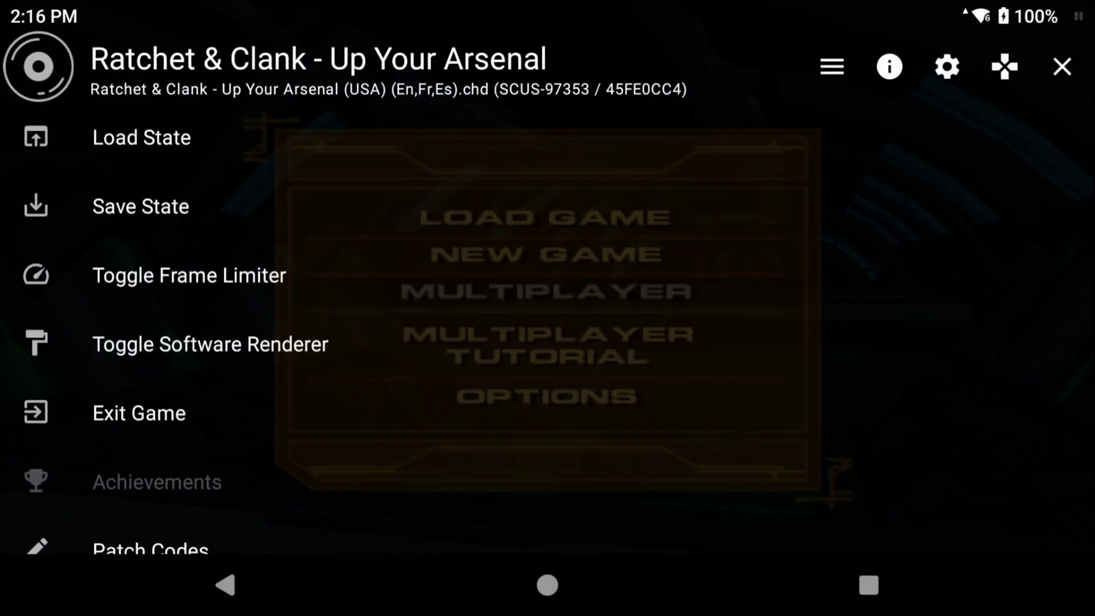
scroll(259, 423, "down", 3)
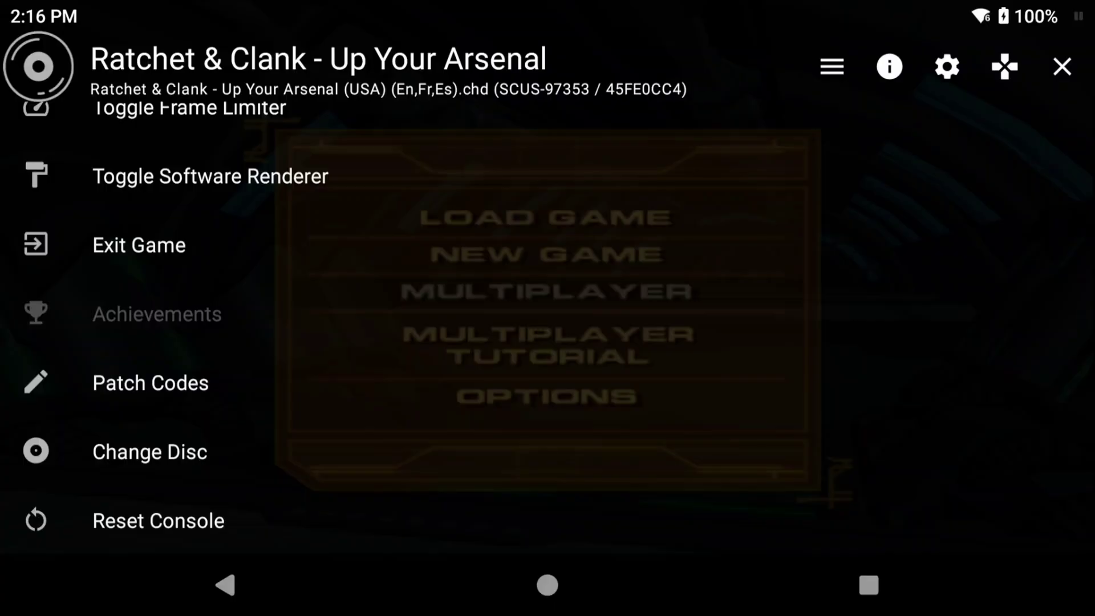
left_click(840, 48)
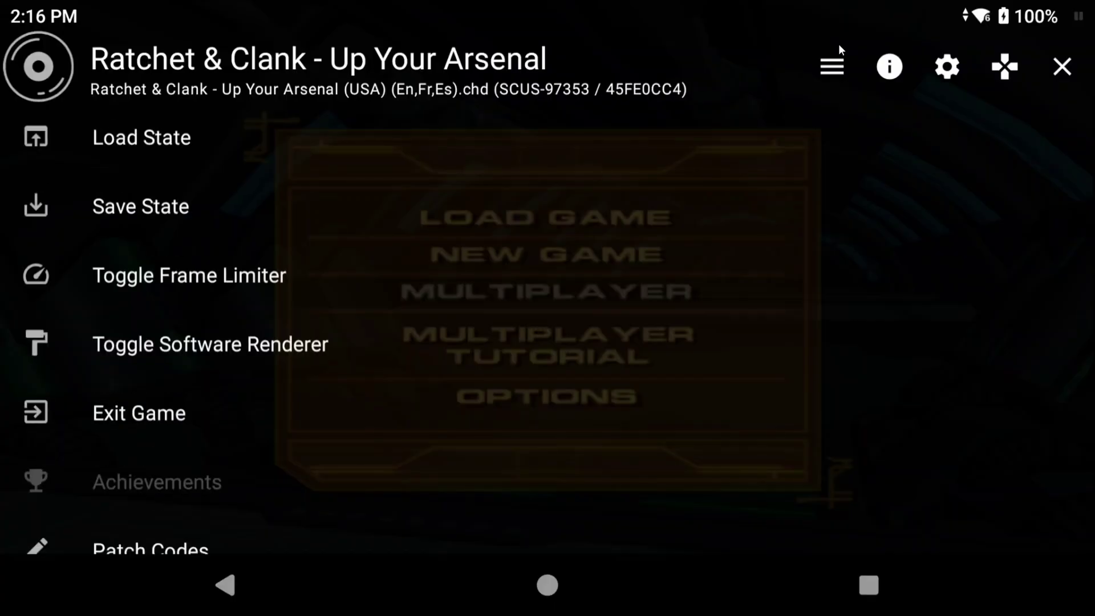
left_click(888, 68)
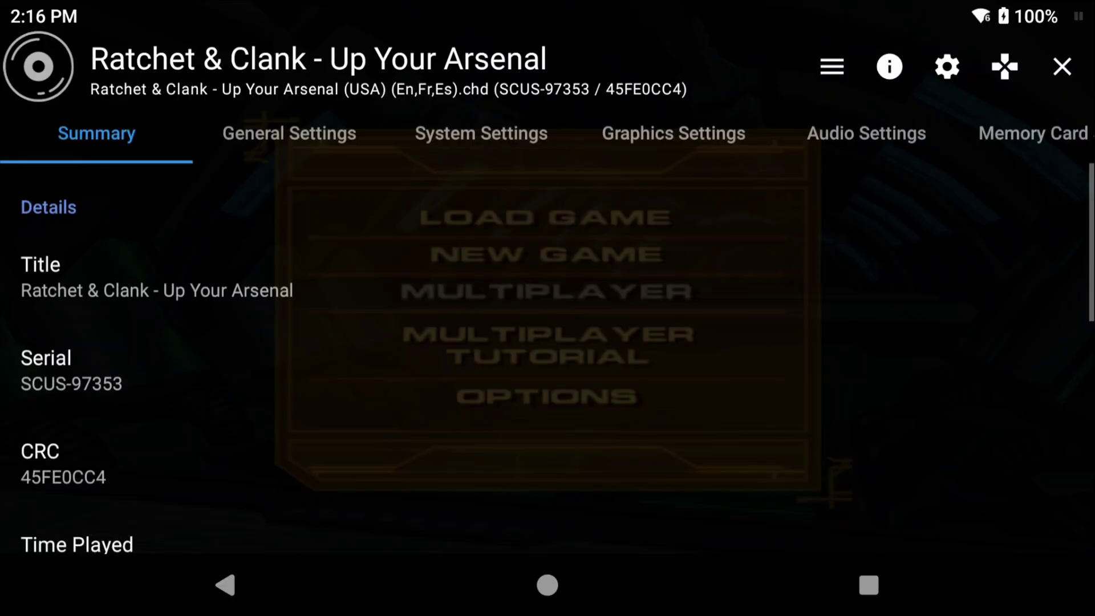
left_click(609, 139)
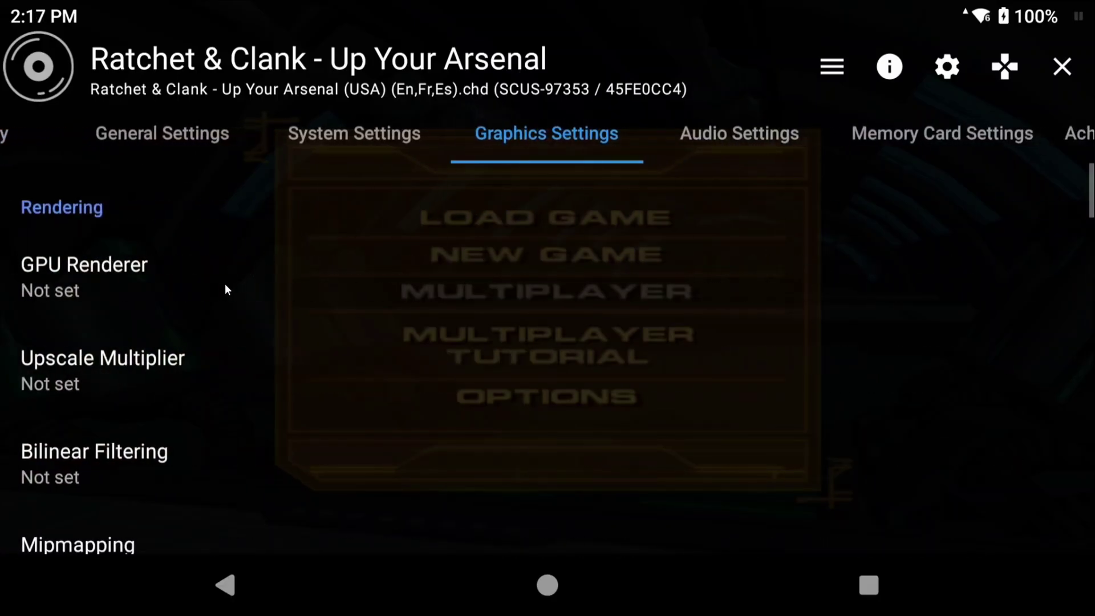
Step: Check GPU Renderer and Upscale Multiplier choices, then disable widescreen patches for this game
left_click(225, 289)
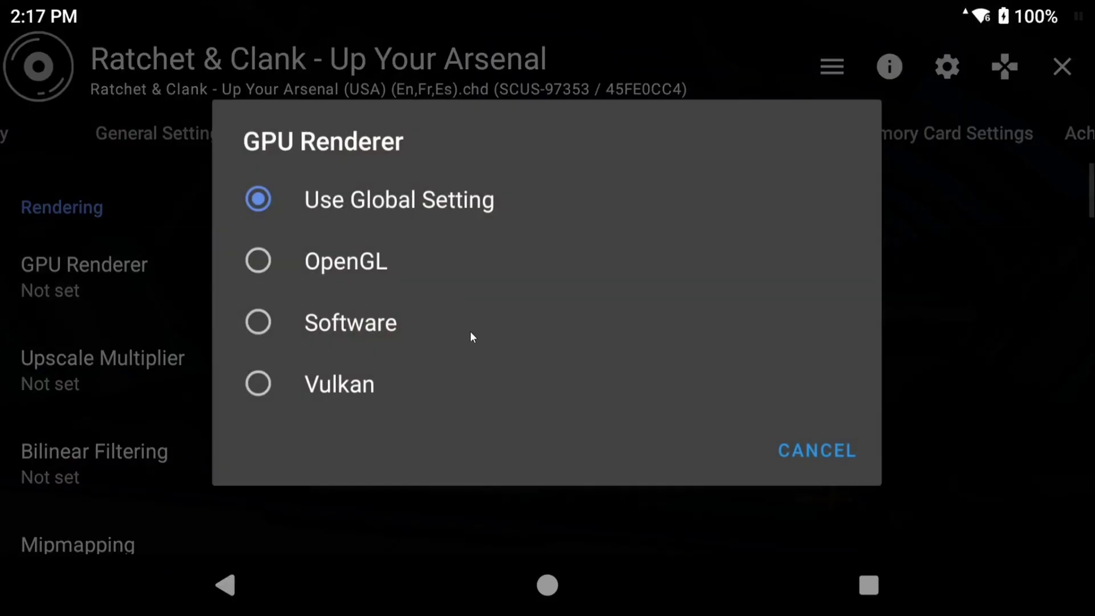
left_click(142, 354)
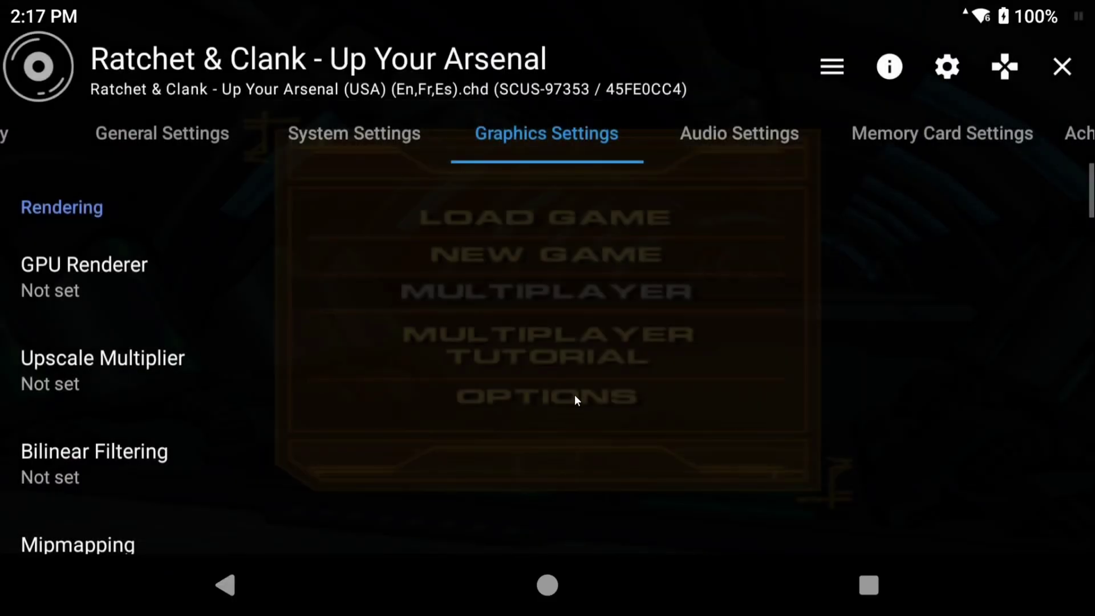
left_click(278, 373)
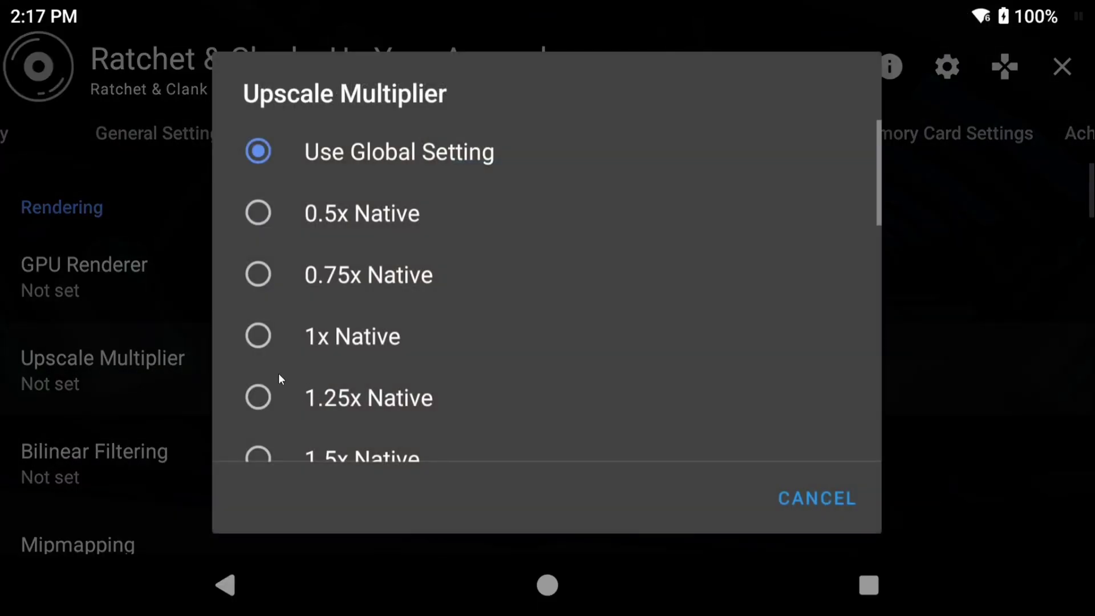
left_click(117, 287)
scroll(293, 329, "down", 8)
scroll(294, 329, "down", 10)
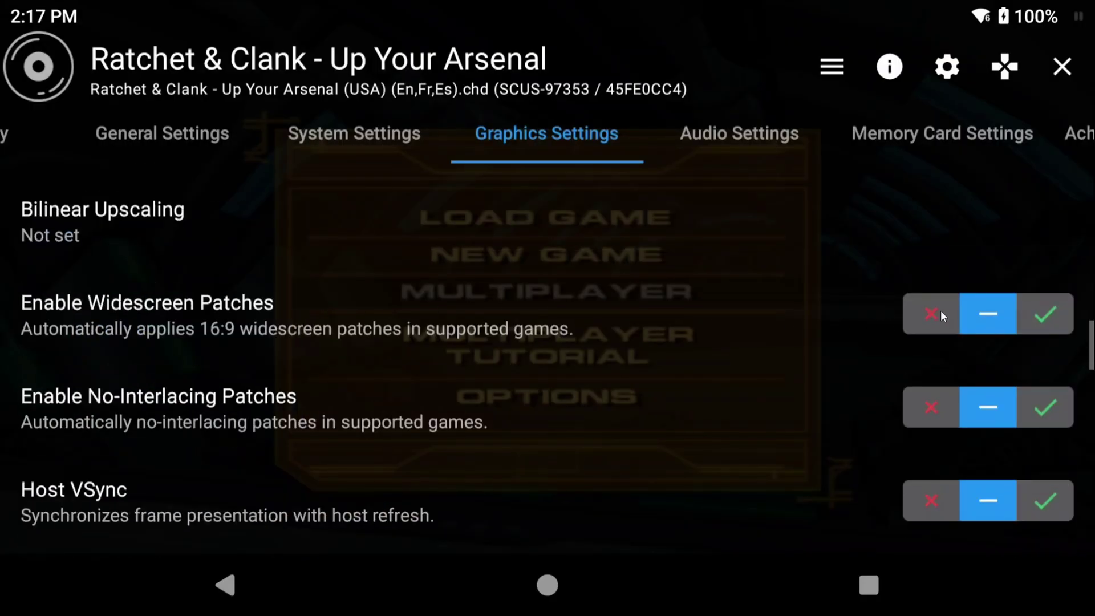
left_click(930, 312)
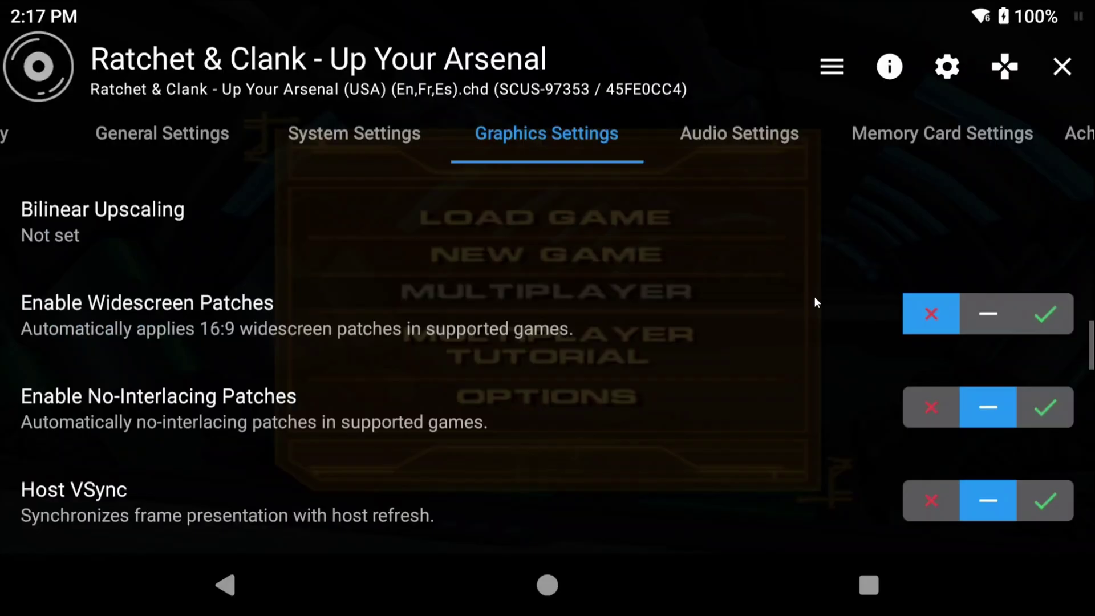
Step: Set the game's aspect ratio to Widescreen (16:9) and return to the running game
scroll(814, 296, "up", 4)
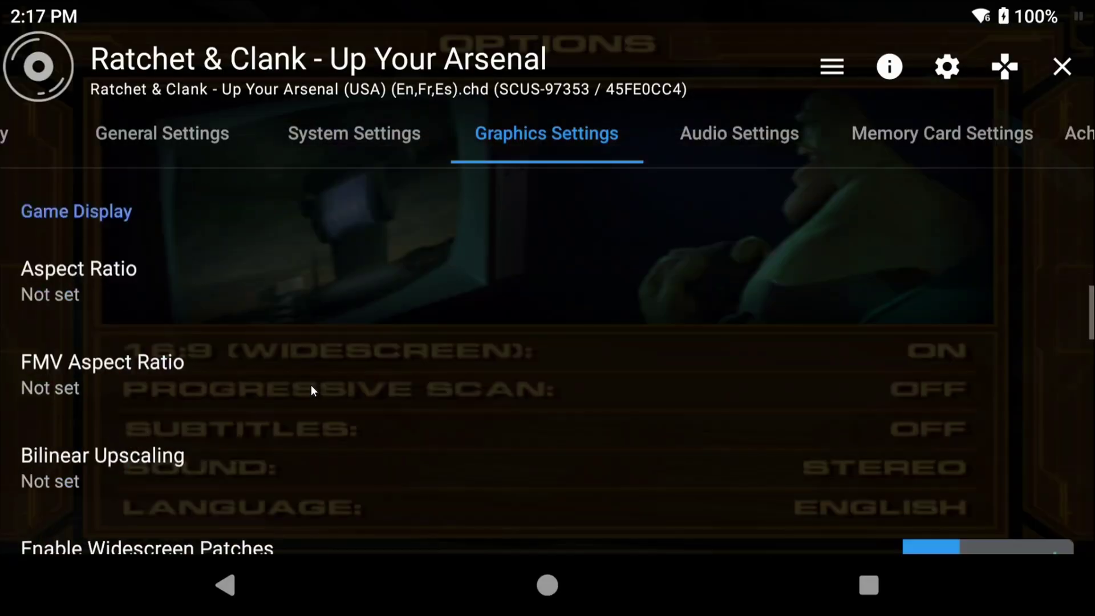
scroll(208, 275, "down", 2)
left_click(175, 214)
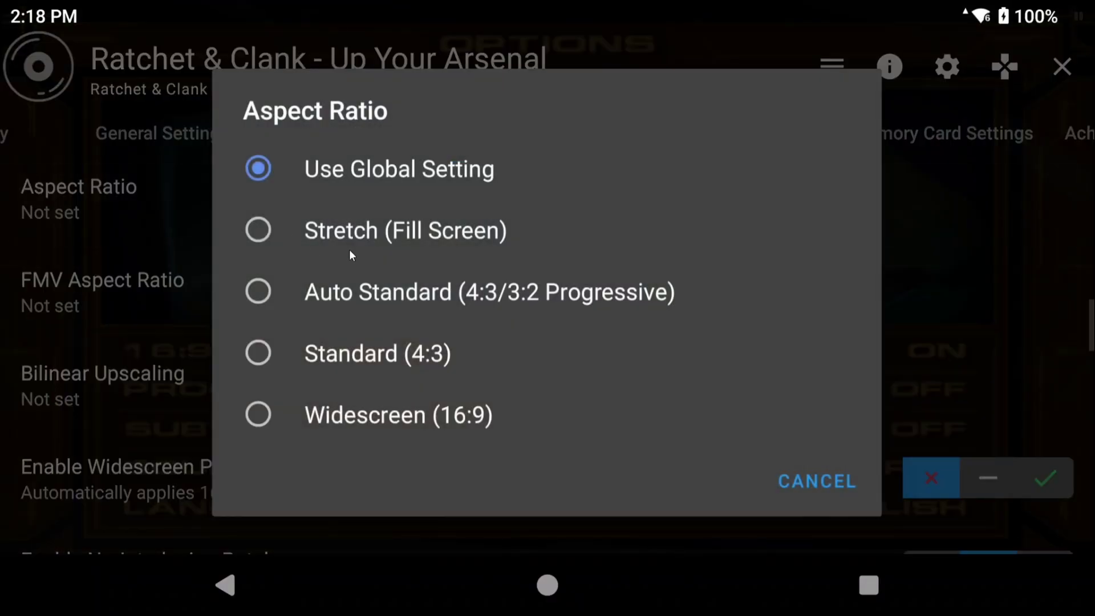
left_click(405, 421)
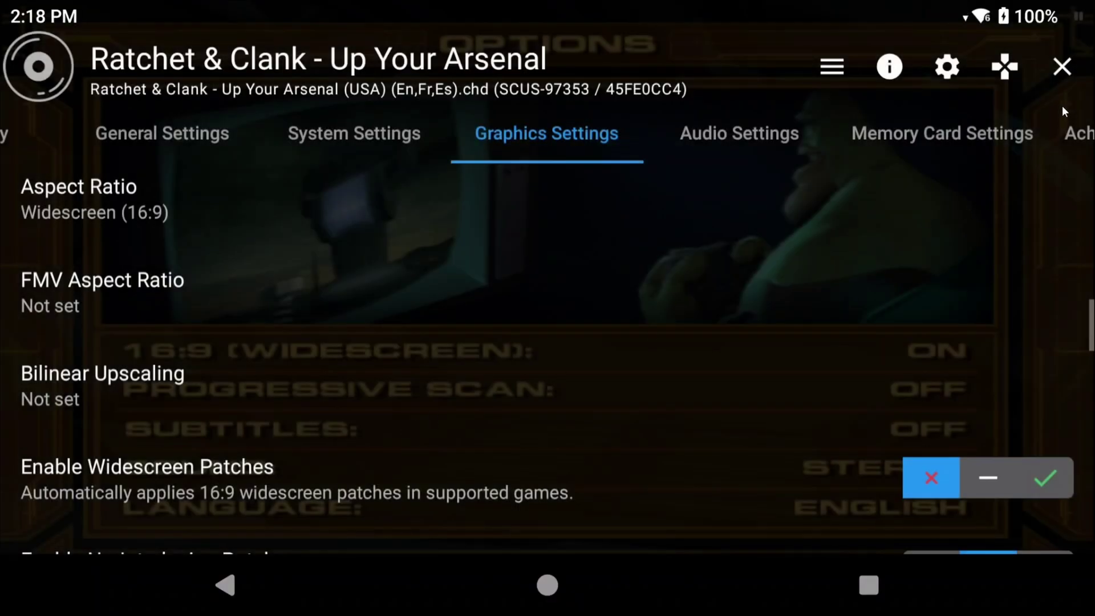
left_click(1062, 69)
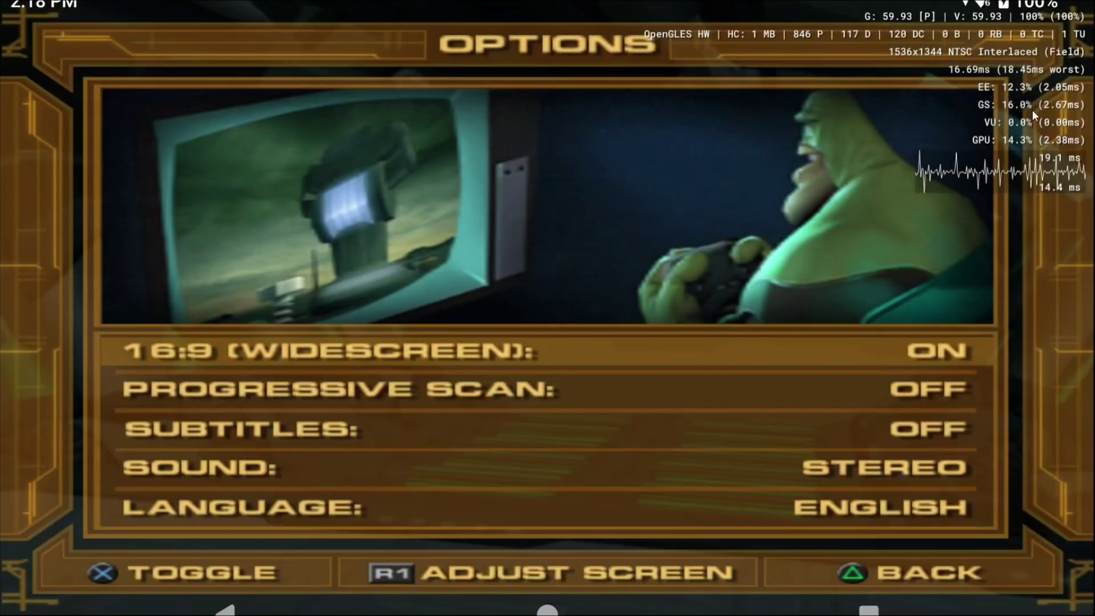
Step: In emulator settings, switch off the Frame Times and GS Stats overlays
right_click(655, 342)
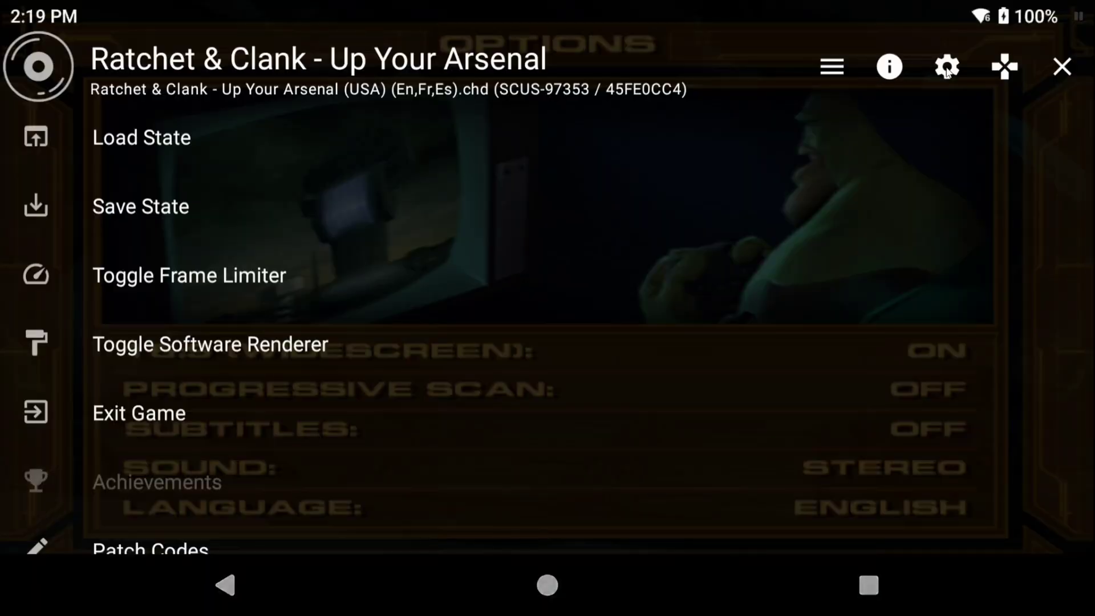
left_click(946, 69)
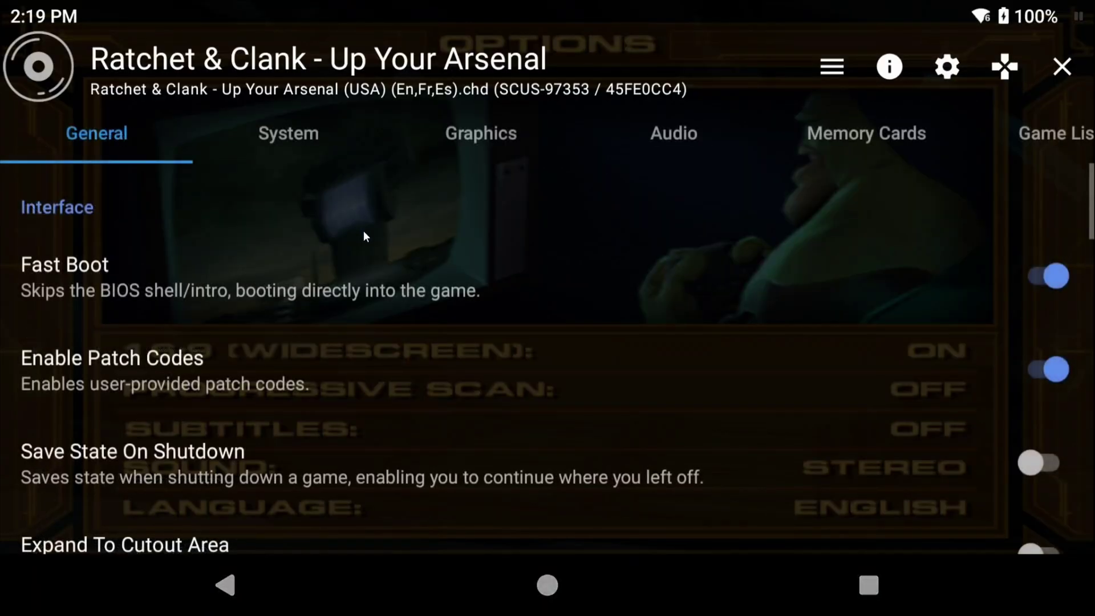
scroll(365, 290, "down", 15)
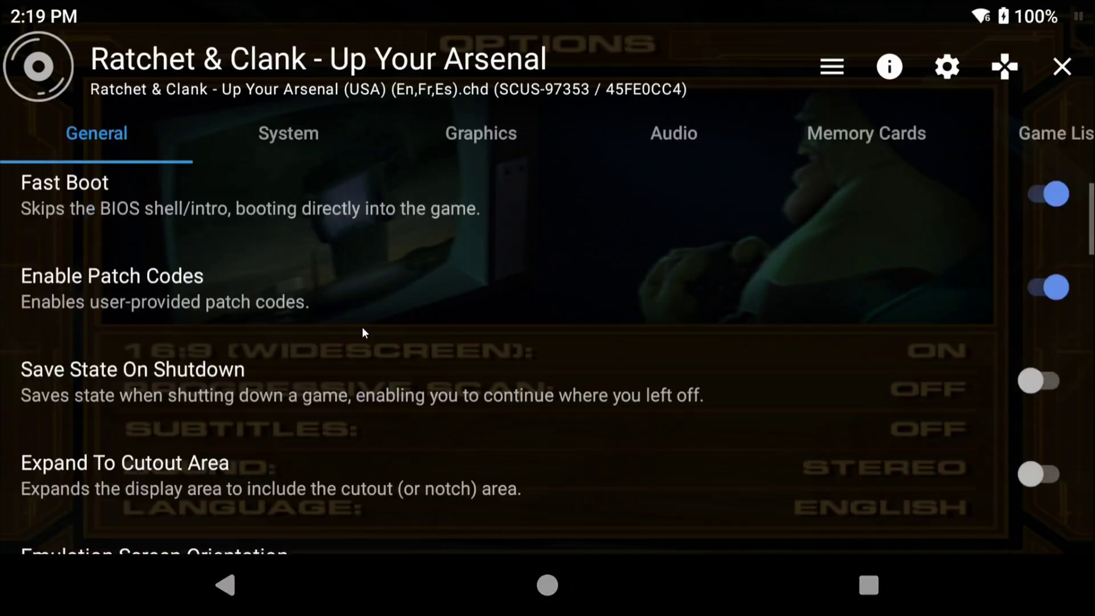
scroll(873, 356, "down", 8)
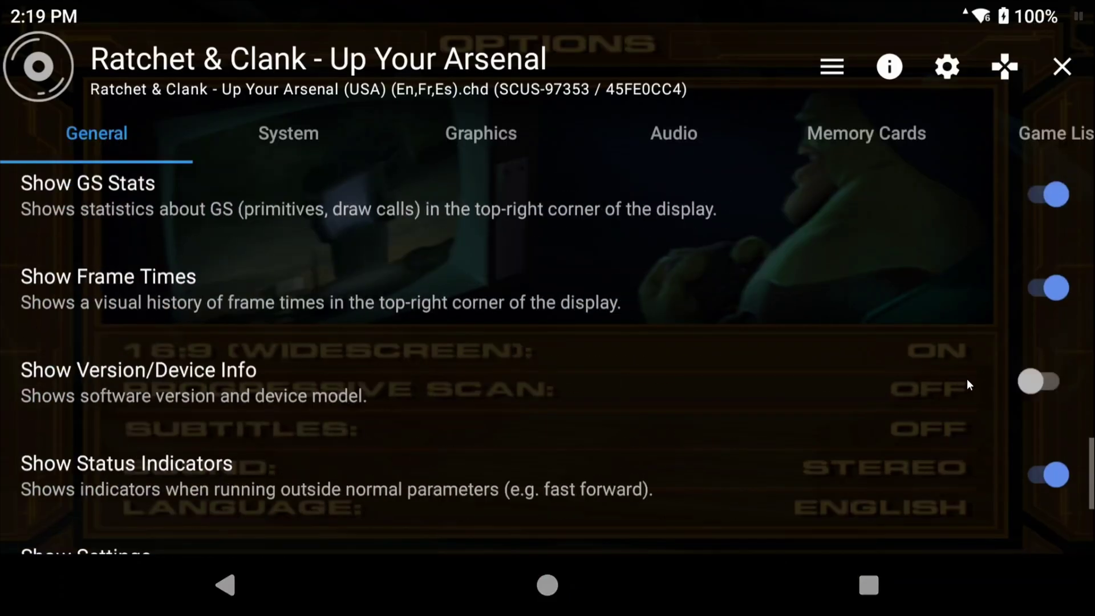
left_click(1048, 288)
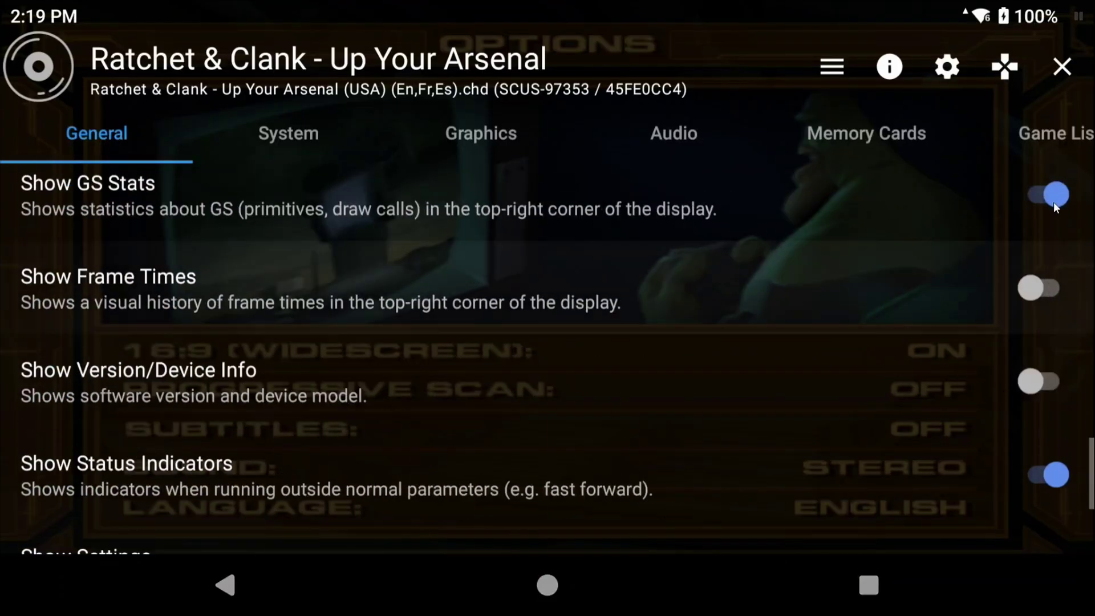
left_click(1053, 197)
Step: Switch off GPU usage, CPU usage, resolution, speed and FPS overlays, then show the pause menu
scroll(947, 272, "up", 3)
left_click(1044, 268)
scroll(1038, 303, "up", 3)
left_click(1047, 331)
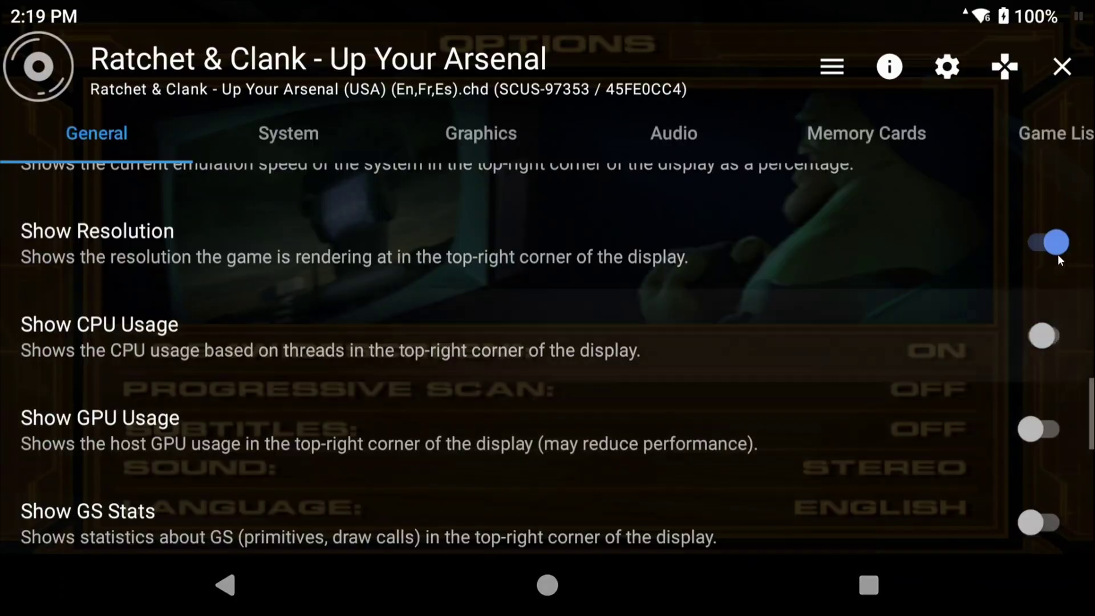
left_click(1050, 241)
scroll(1044, 251, "up", 3)
left_click(1050, 327)
left_click(1038, 227)
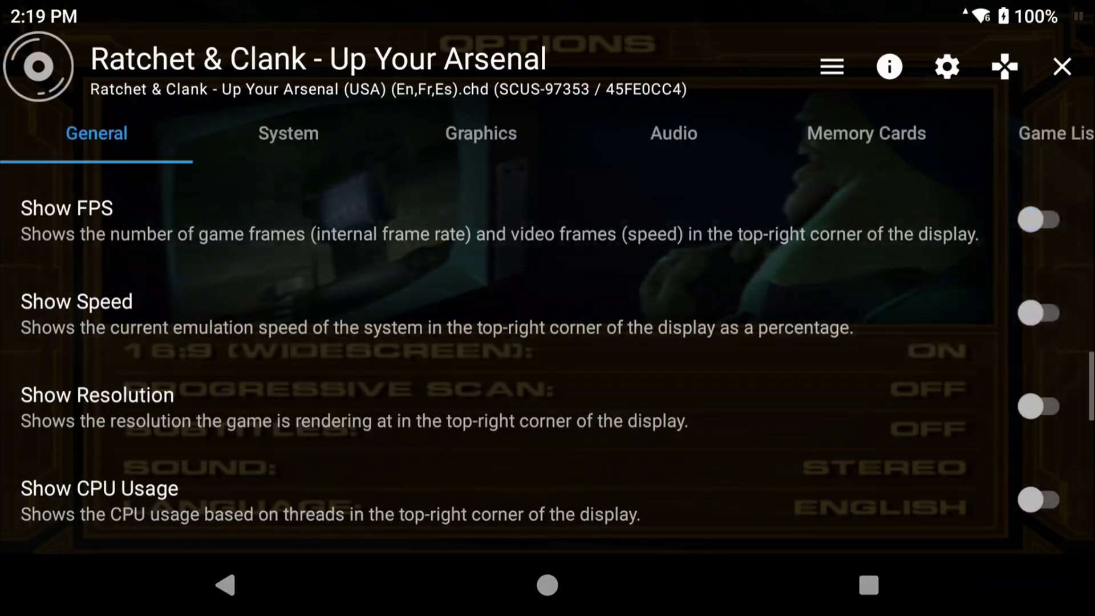
right_click(714, 232)
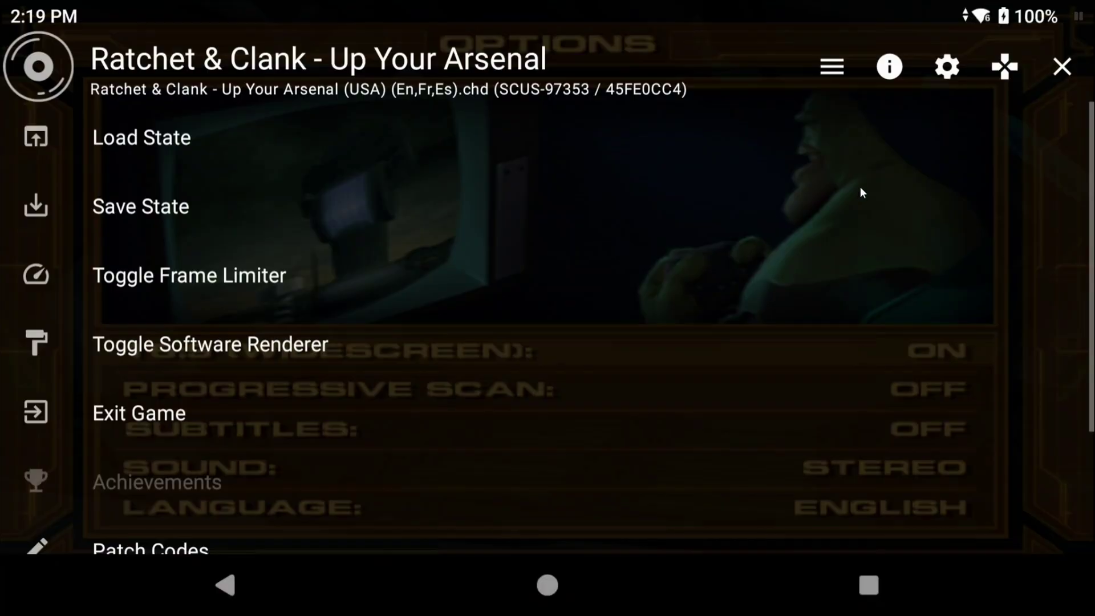
Step: Turn Per-Game controller Configuration on, then back off
left_click(995, 70)
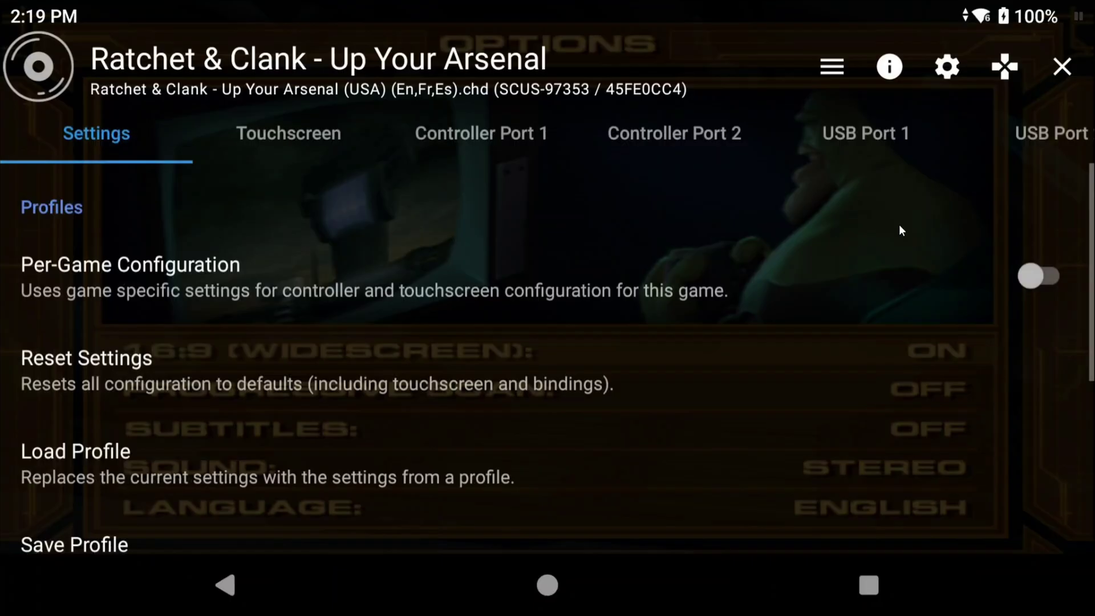
left_click(1046, 274)
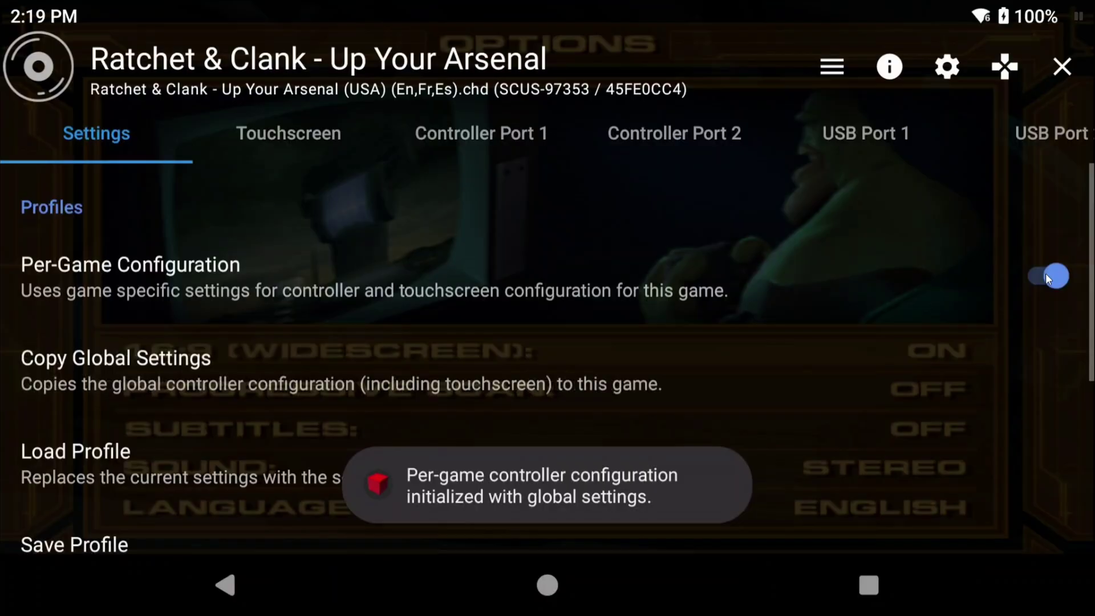
scroll(286, 360, "down", 5)
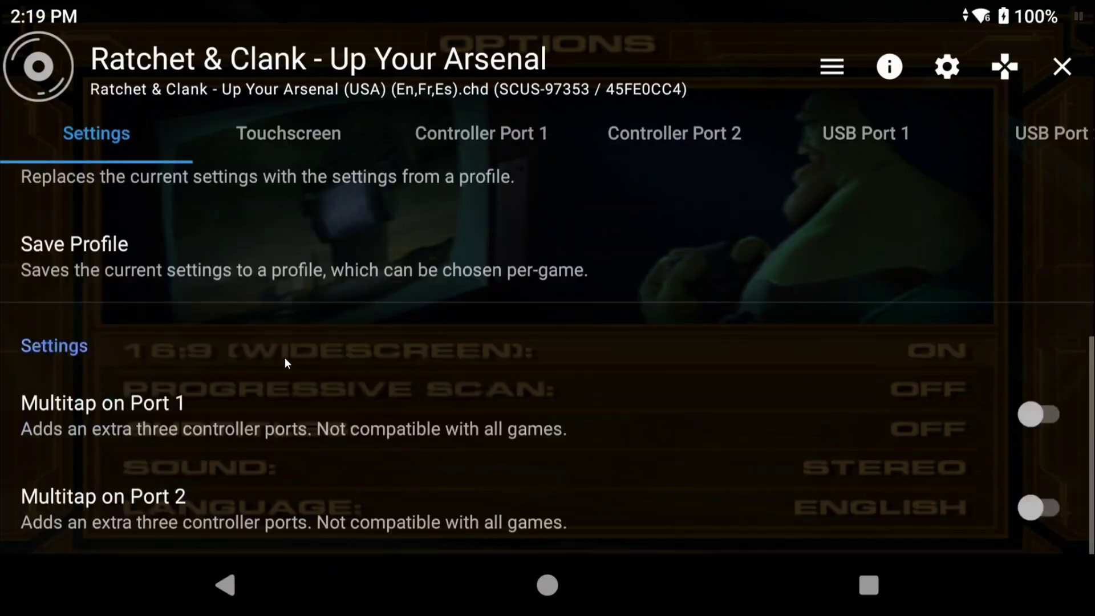
scroll(285, 363, "up", 5)
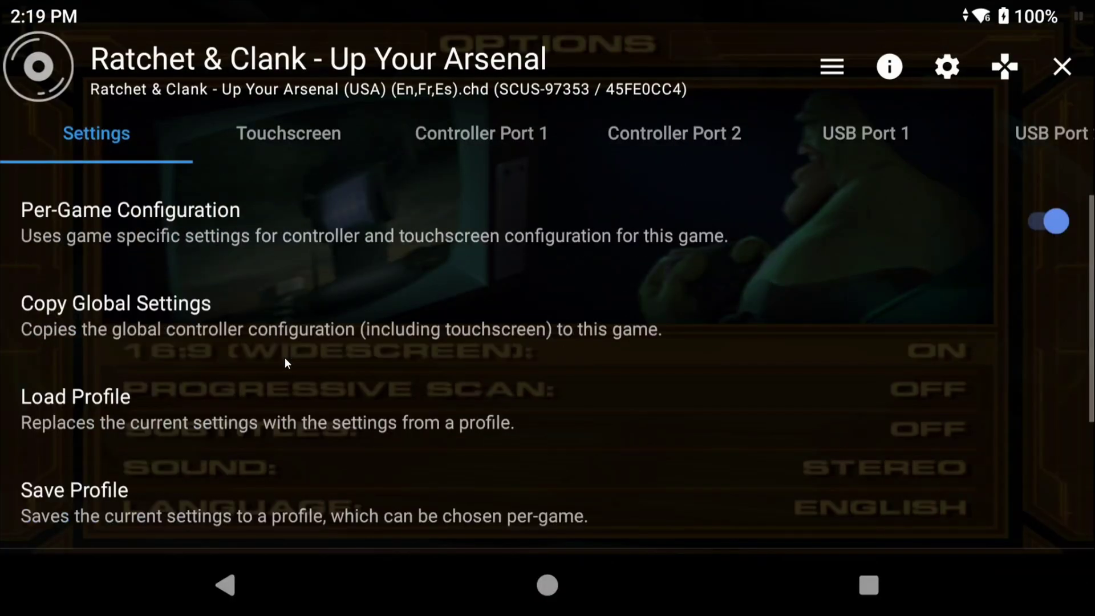
left_click(1042, 278)
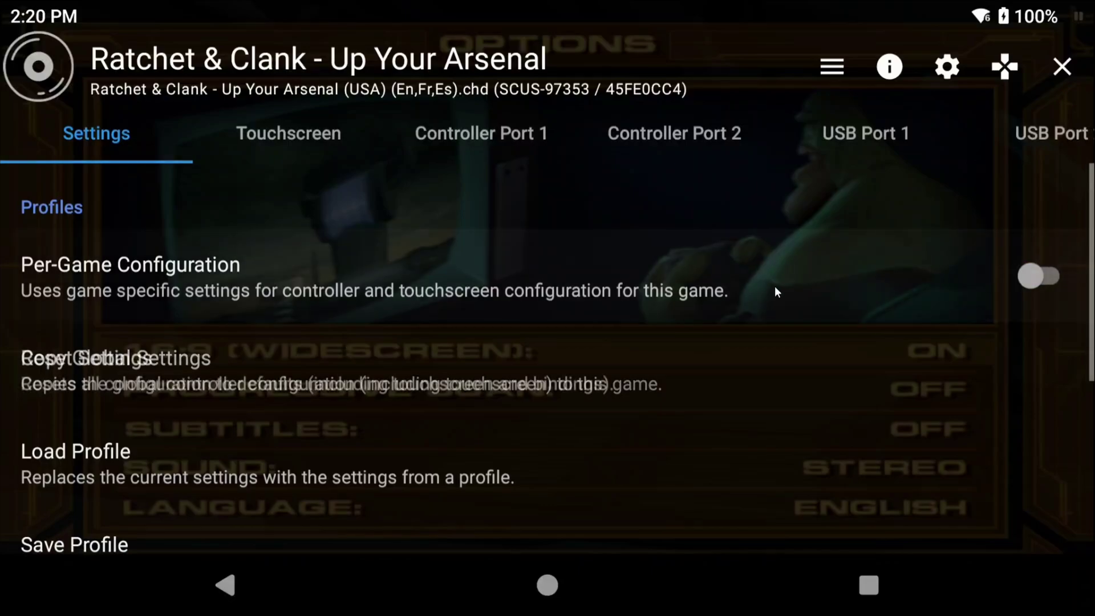
Step: Exit Ratchet & Clank back to the All Games library
left_click(832, 67)
scroll(561, 209, "down", 3)
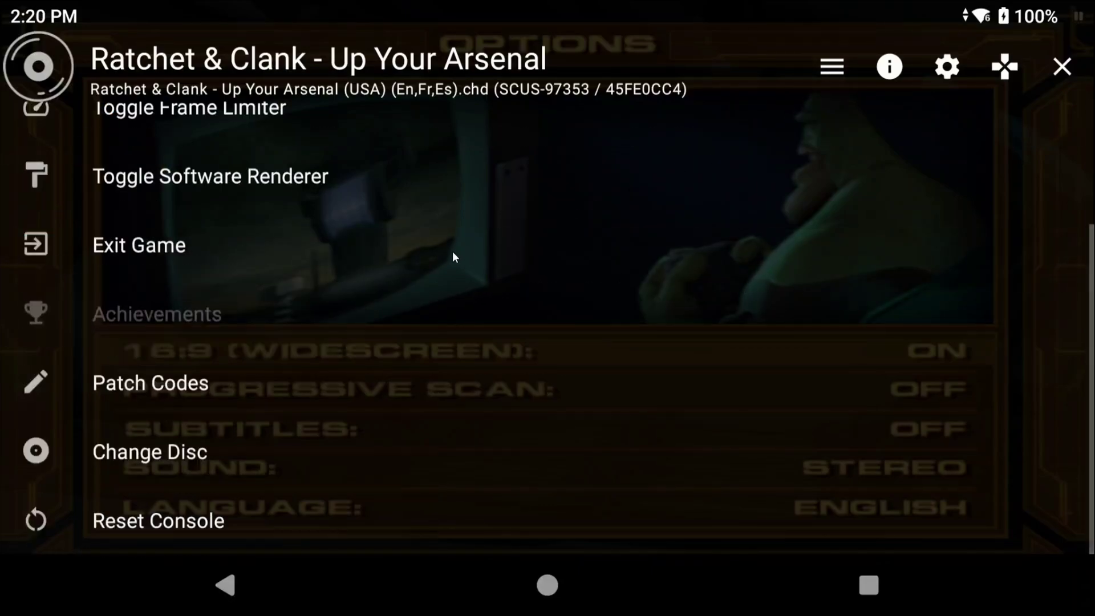
left_click(162, 246)
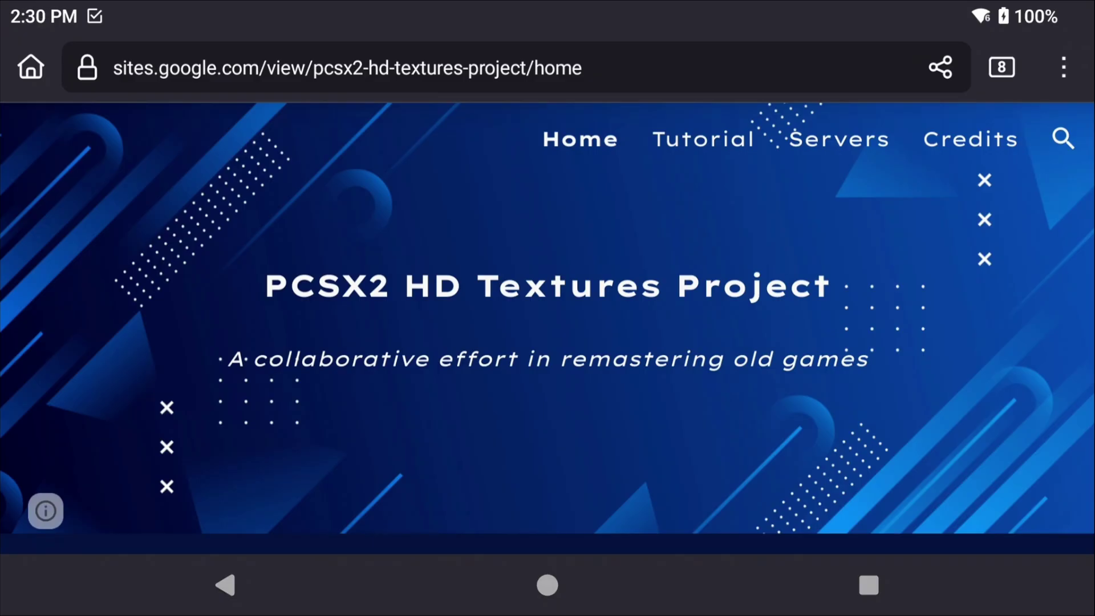
Step: Open the HD Textures Project's R index and scroll to the Ratchet & Clank texture pack rows
scroll(546, 245, "down", 7)
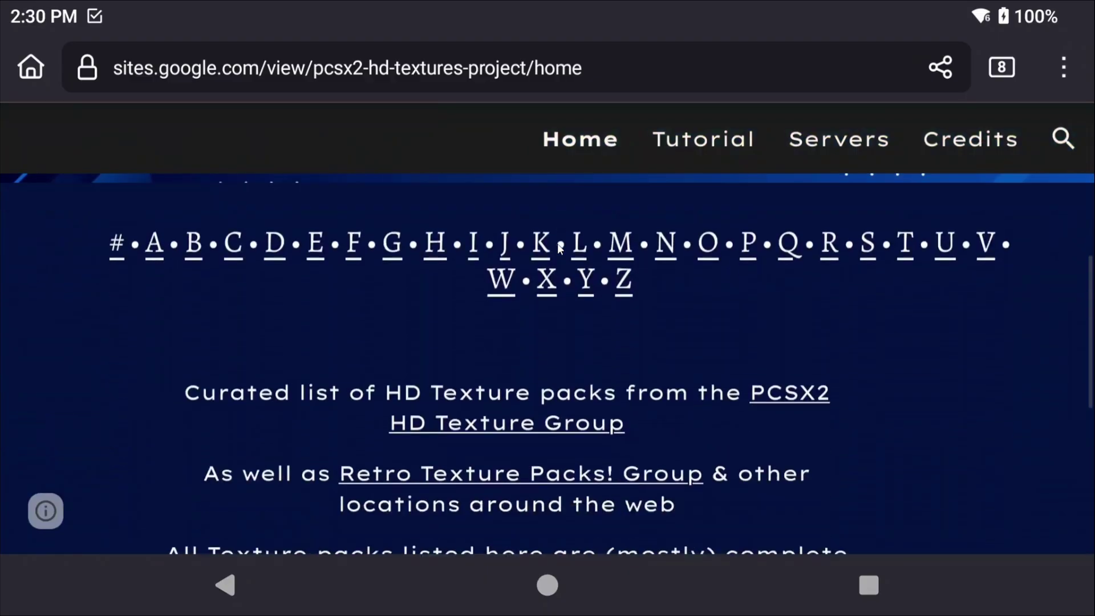
scroll(764, 290, "up", 2)
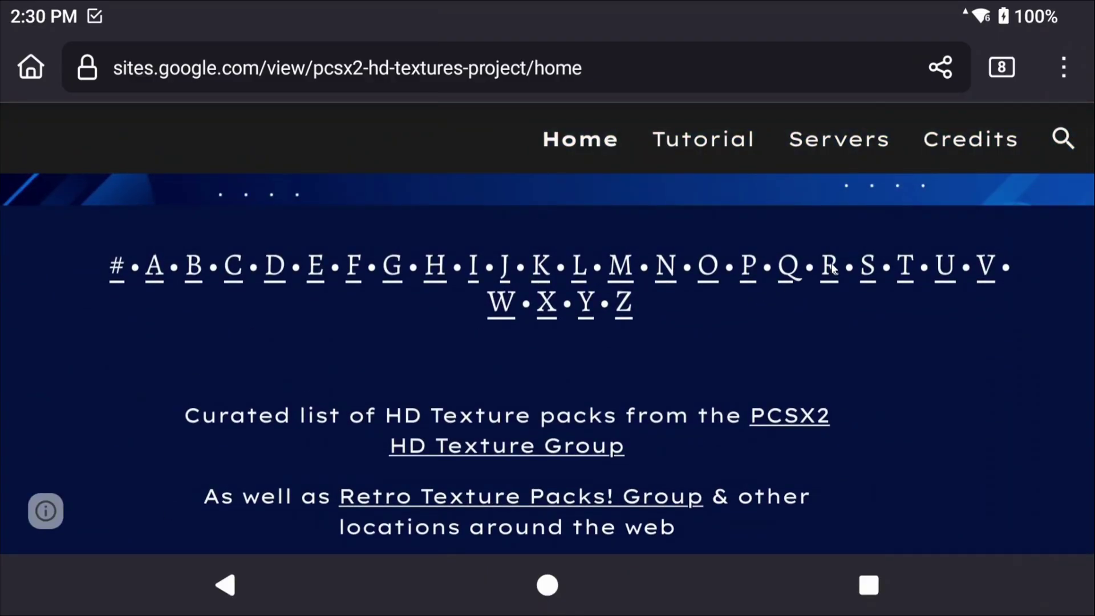
left_click(831, 266)
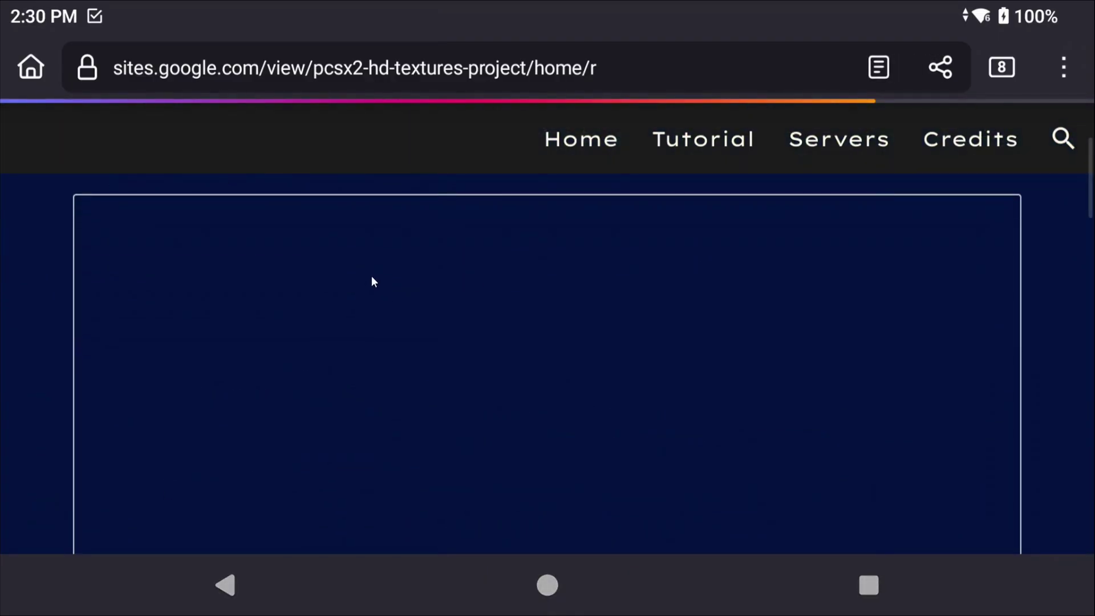
scroll(371, 275, "down", 2)
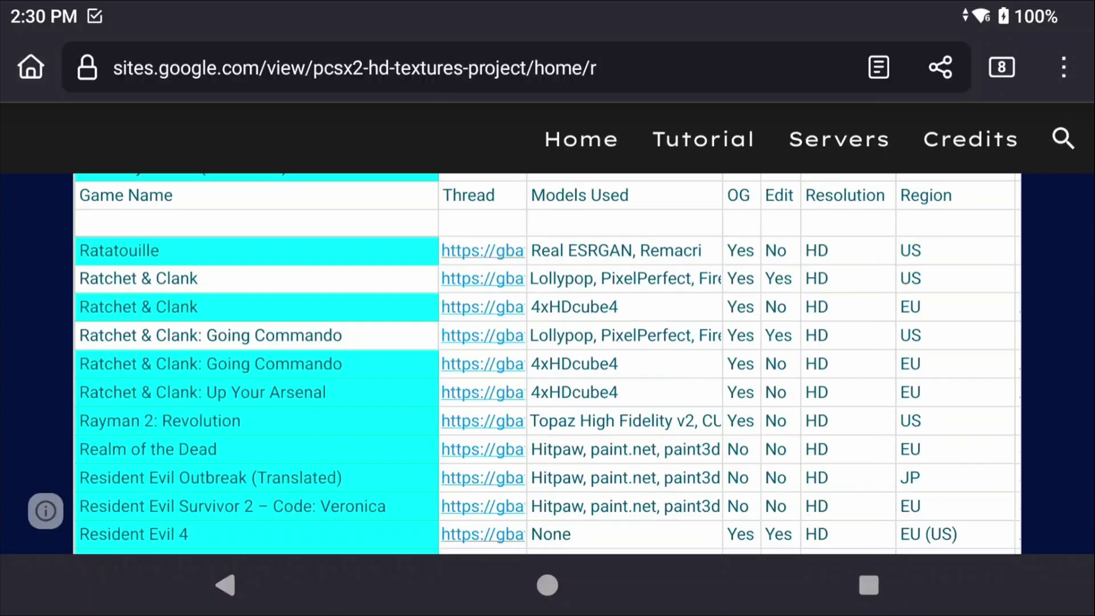
Step: Download SCUS-97199_ratchet1_v2.7z (247 MB) via the mediafire link in the Ratchet & Clank (US) thread
left_click(482, 280)
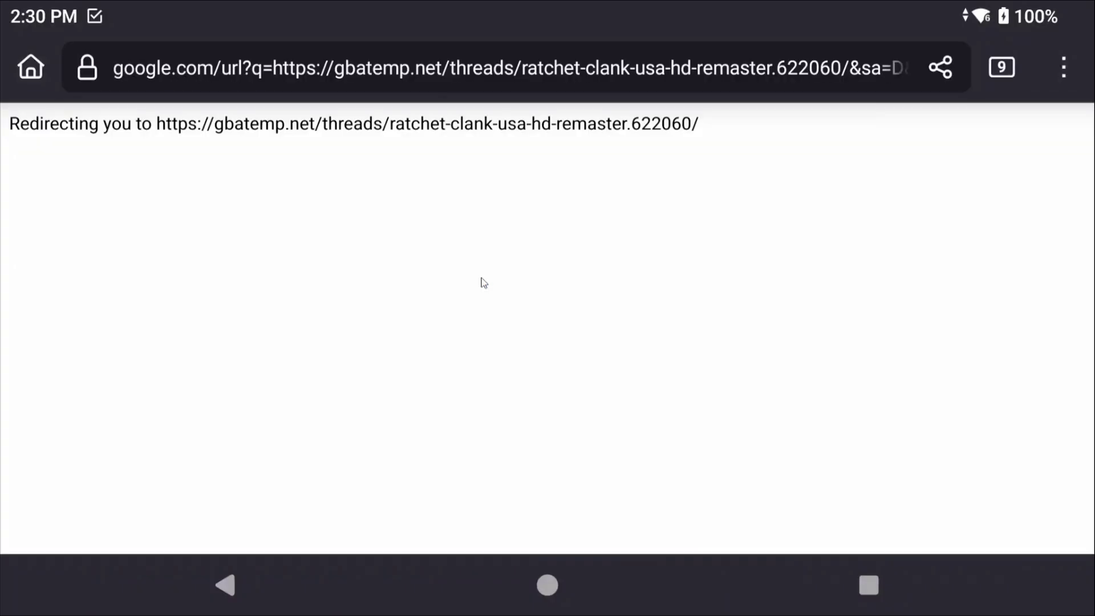
scroll(483, 282, "down", 10)
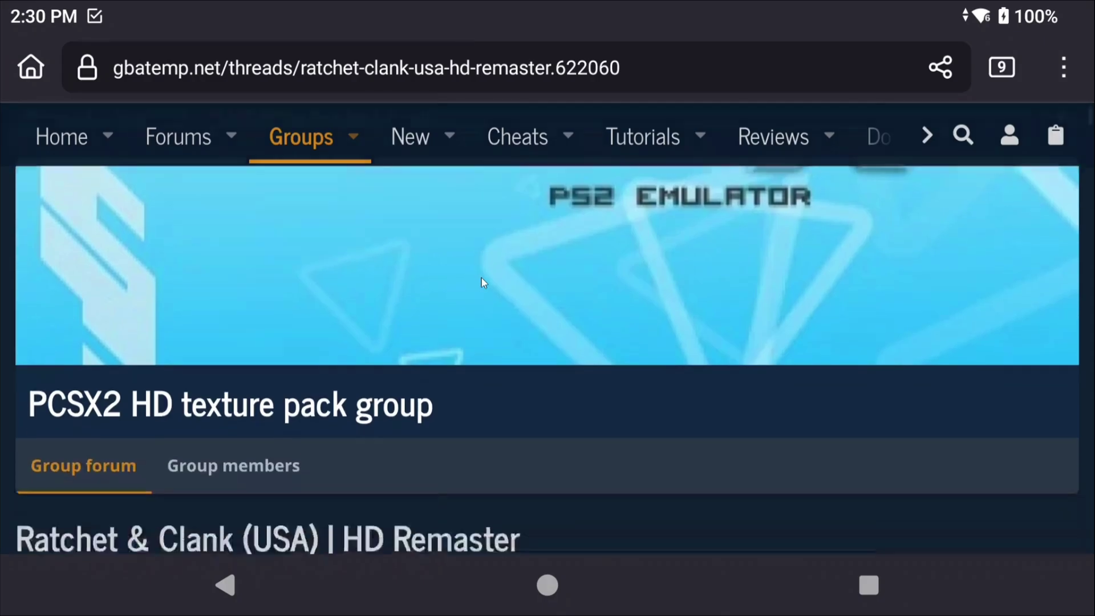
scroll(483, 282, "down", 2)
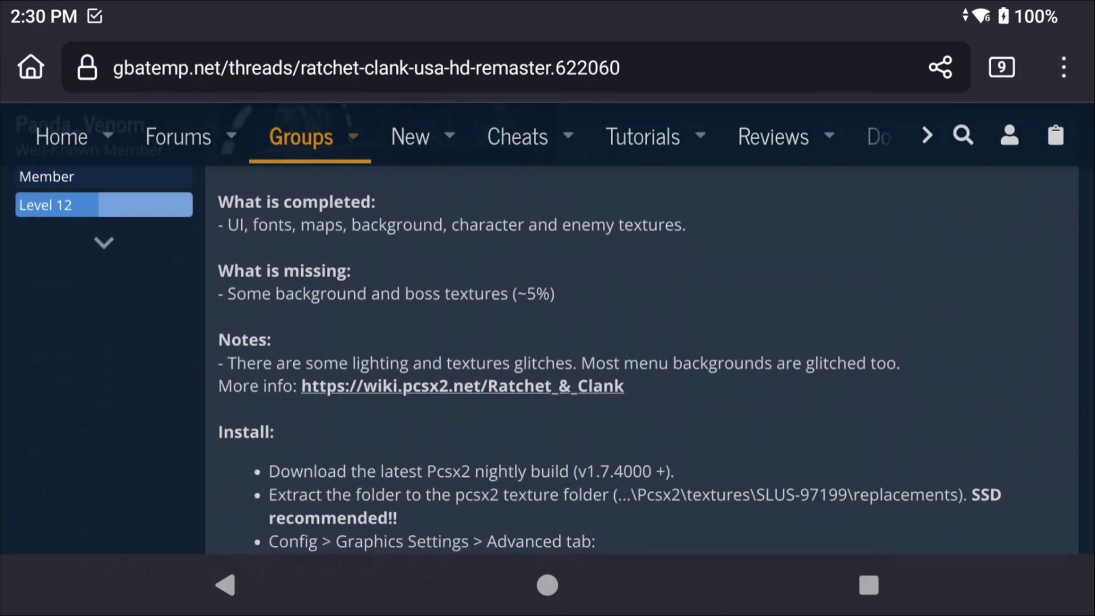
scroll(598, 313, "down", 4)
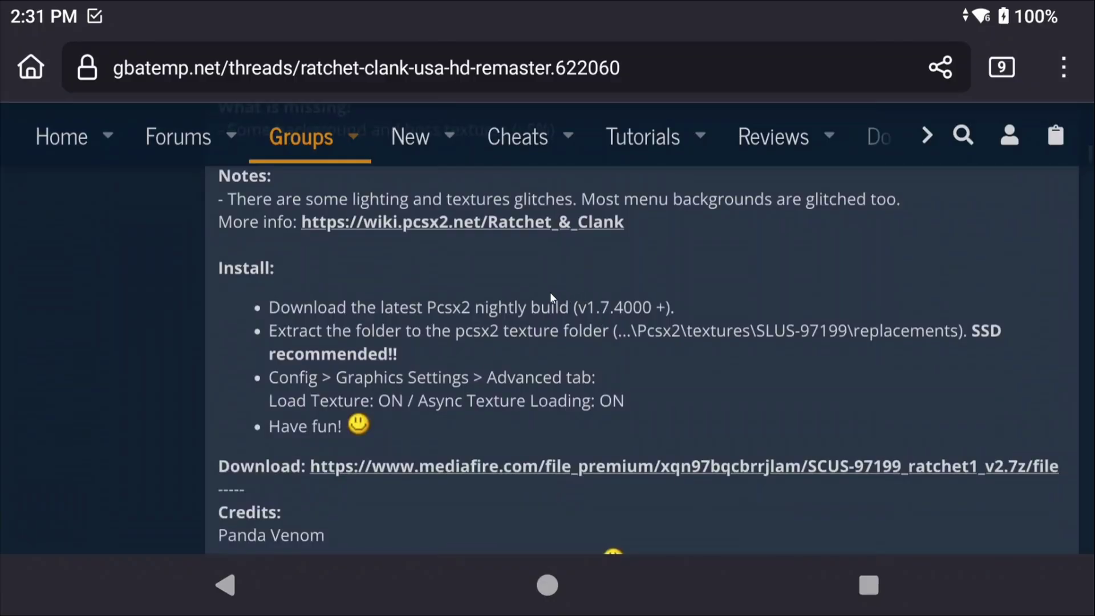
scroll(541, 291, "down", 2)
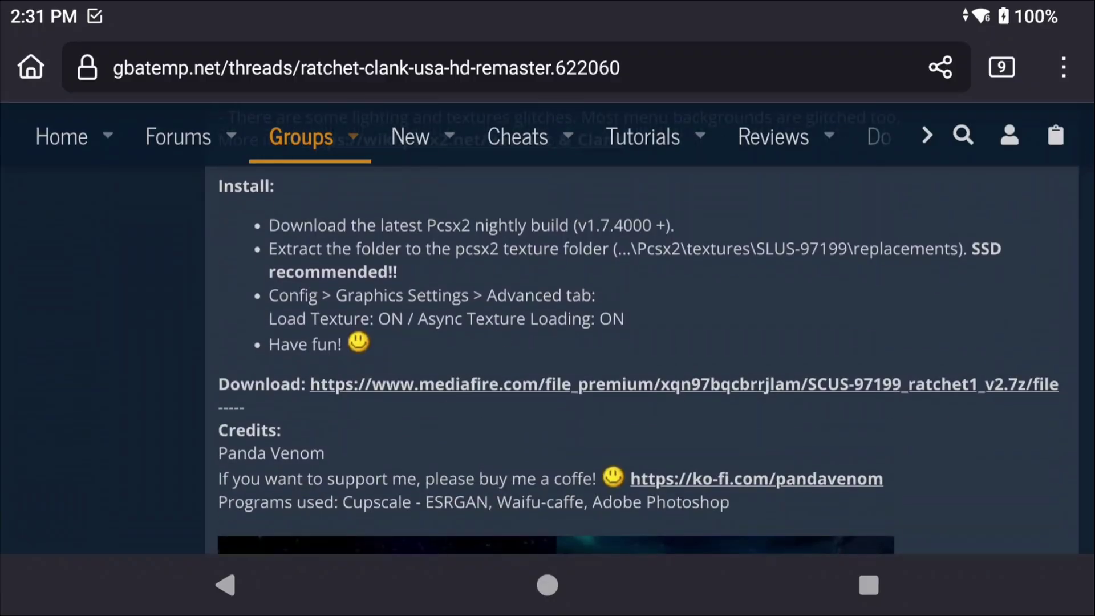
left_click(488, 388)
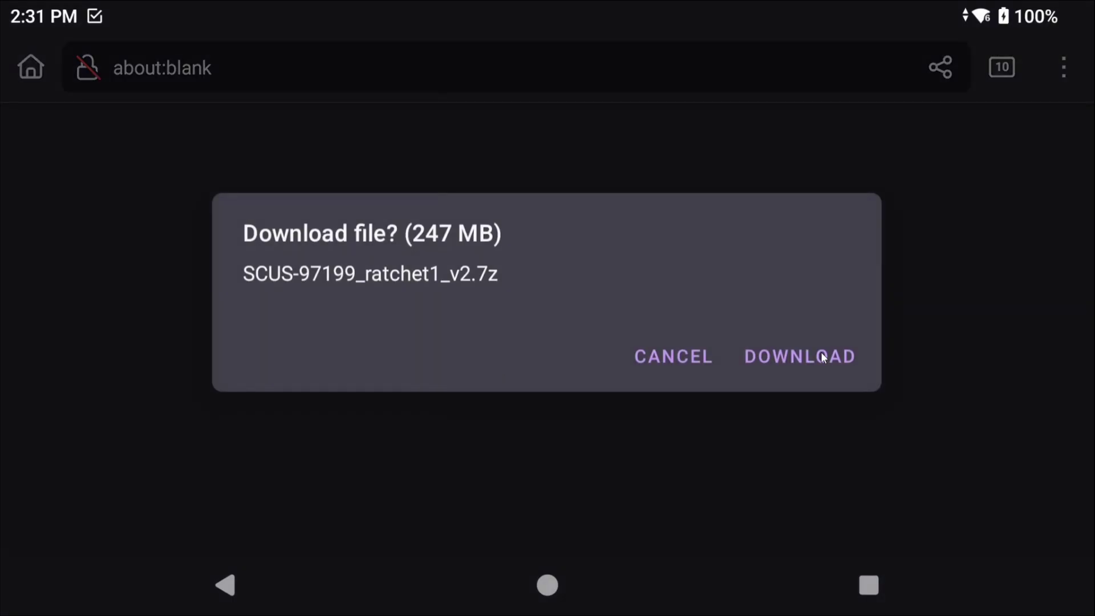
left_click(821, 355)
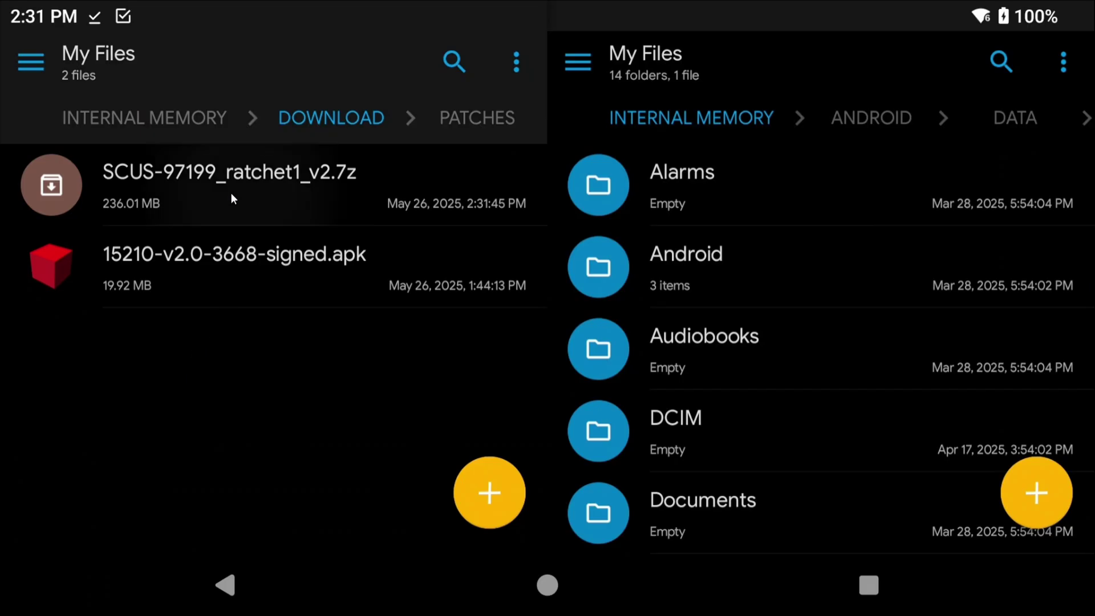
Step: Extract the downloaded SCUS-97199_ratchet1_v2.7z texture archive in Download
left_click(232, 193)
left_click(503, 520)
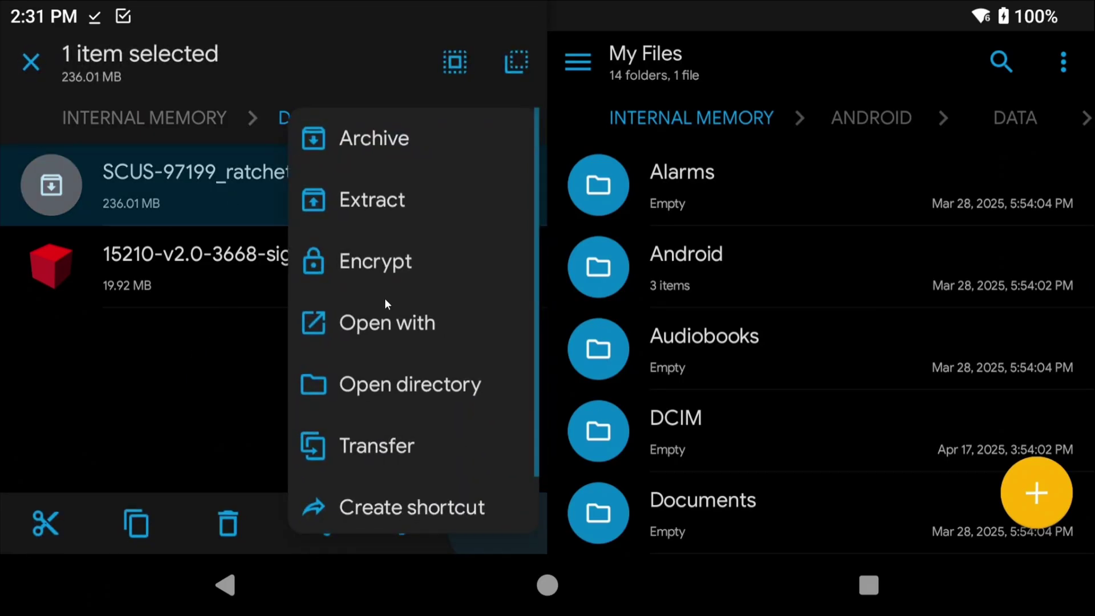
left_click(373, 206)
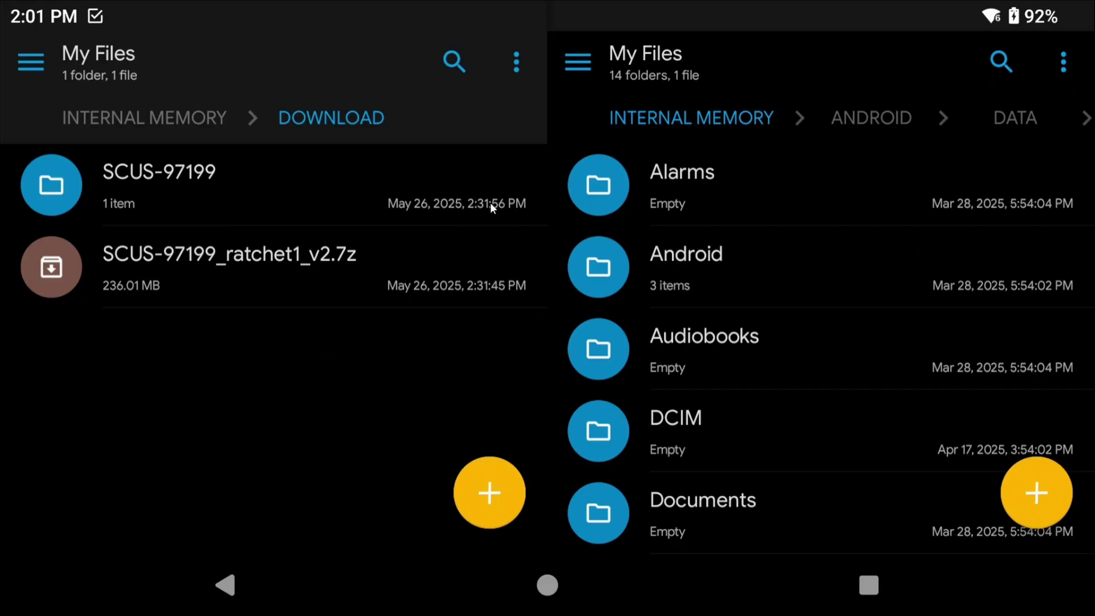
Step: In the right pane, browse to Android/data/xyz.aethersx2.android/files/textures
left_click(742, 262)
left_click(718, 180)
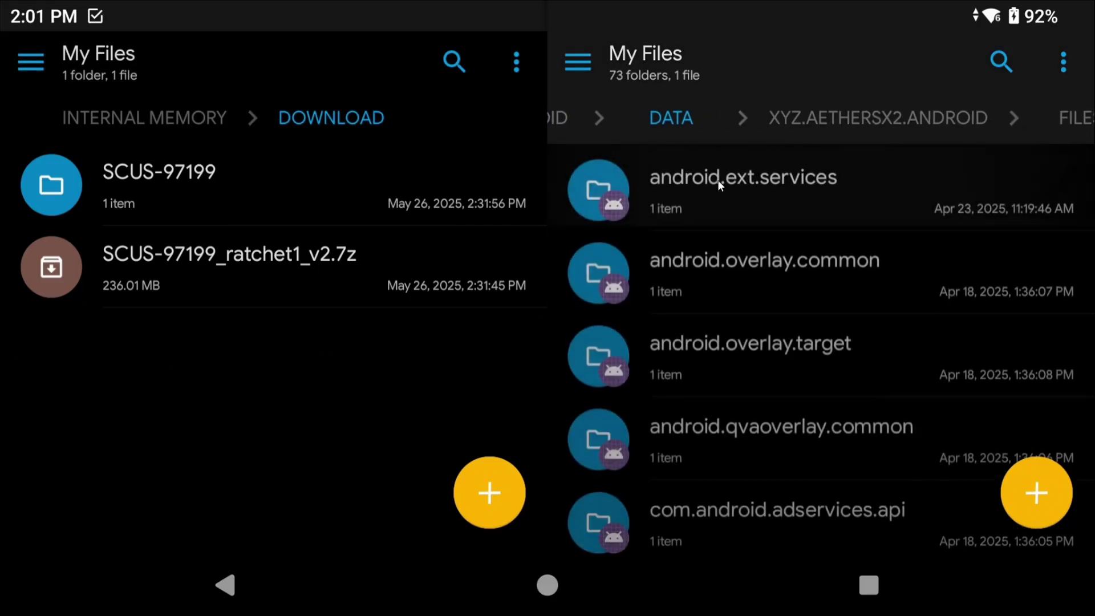
scroll(727, 197, "down", 10)
scroll(744, 262, "down", 15)
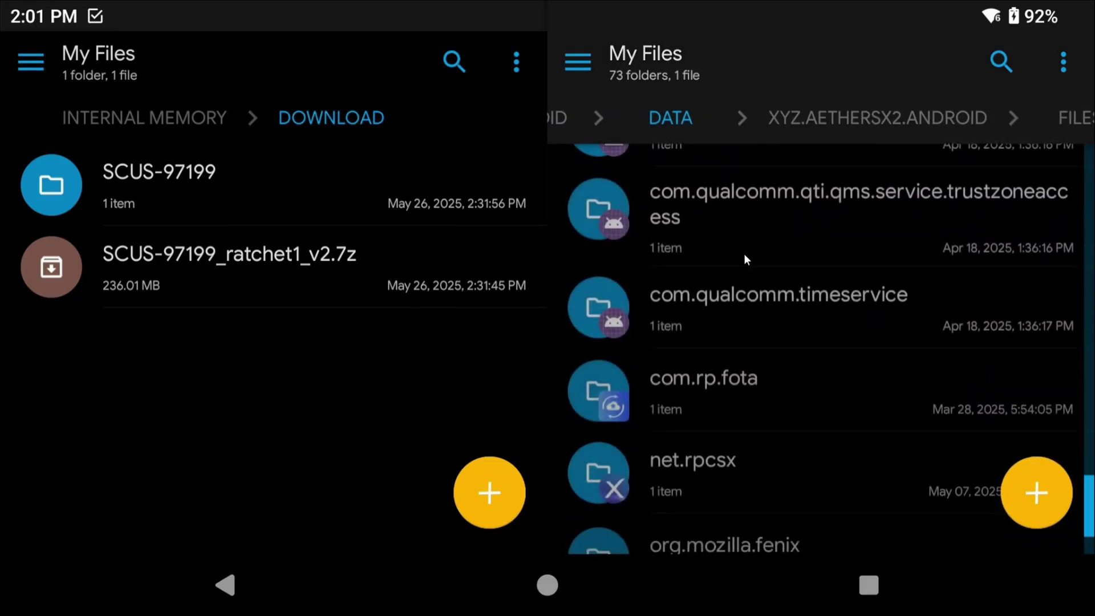
left_click(707, 420)
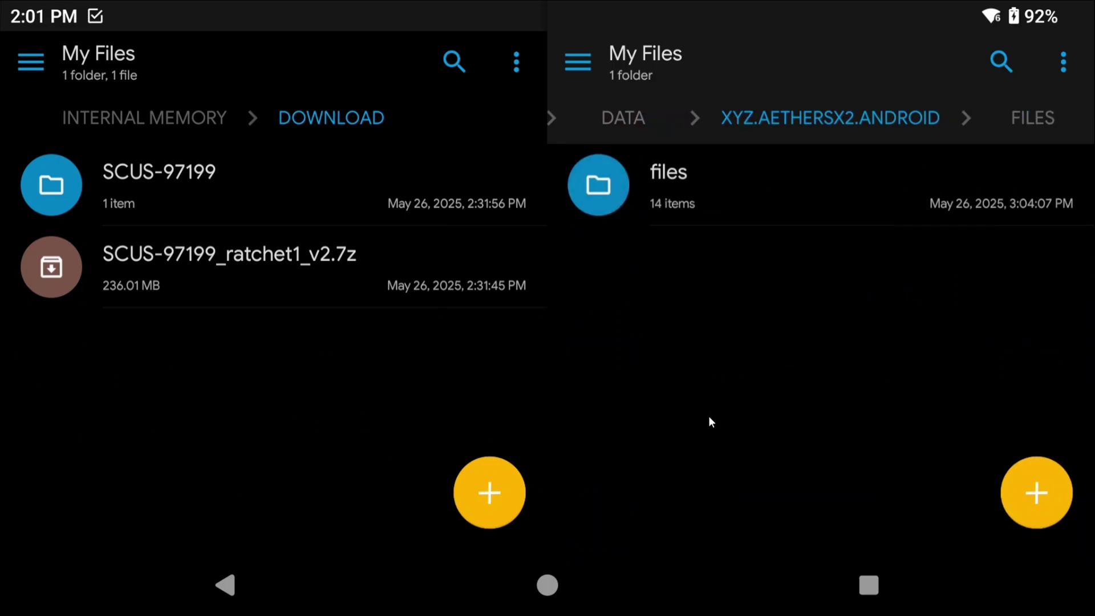
left_click(687, 186)
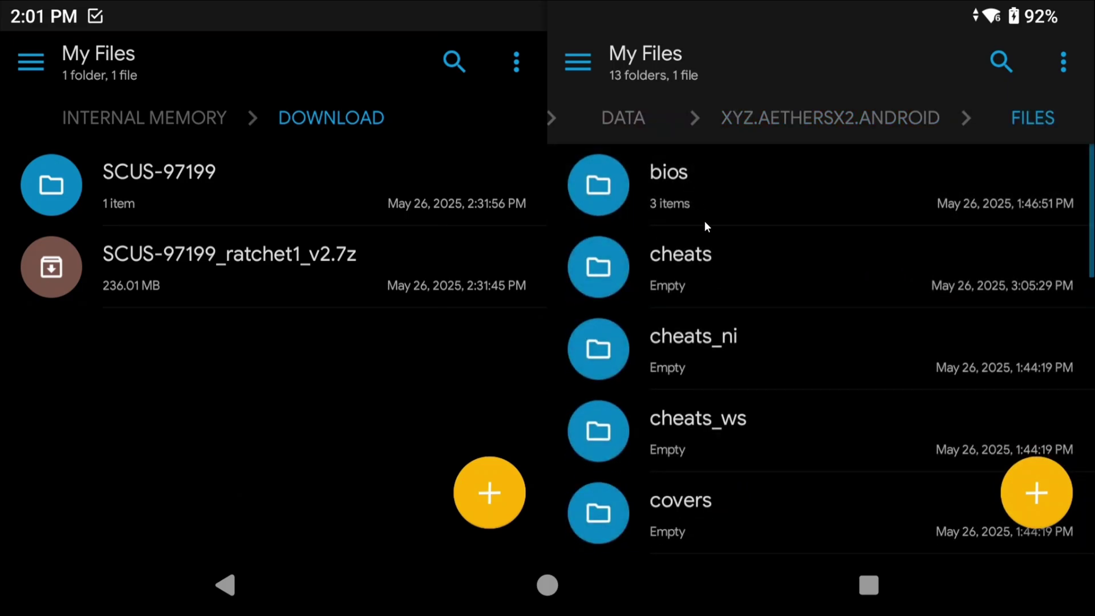
scroll(707, 234, "down", 5)
left_click(700, 423)
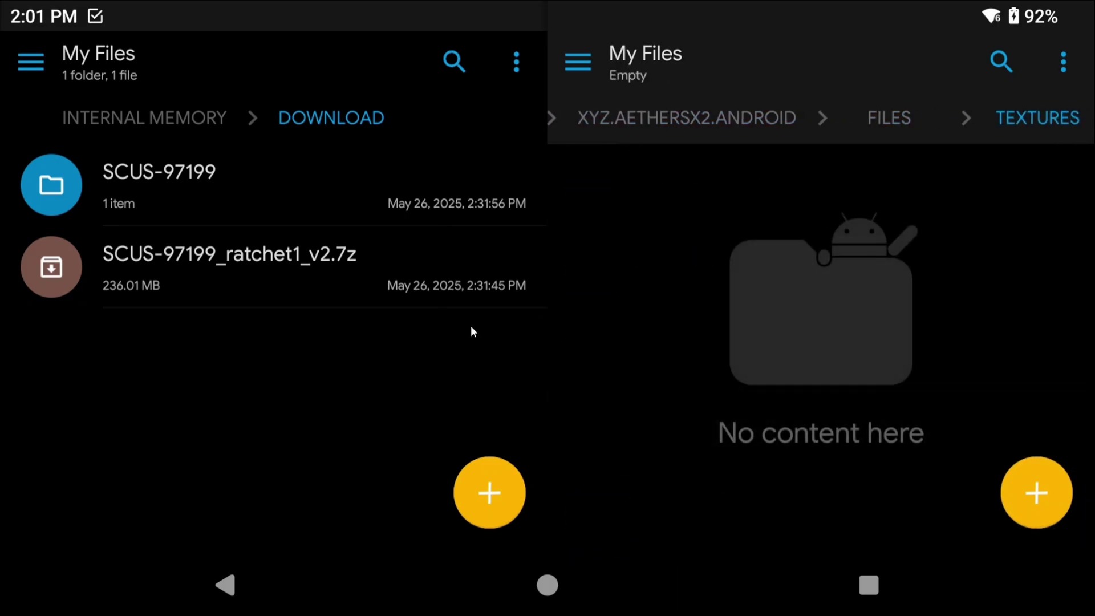
Step: Copy the SCUS-97199 folder from Download and paste it into textures
left_click(188, 194)
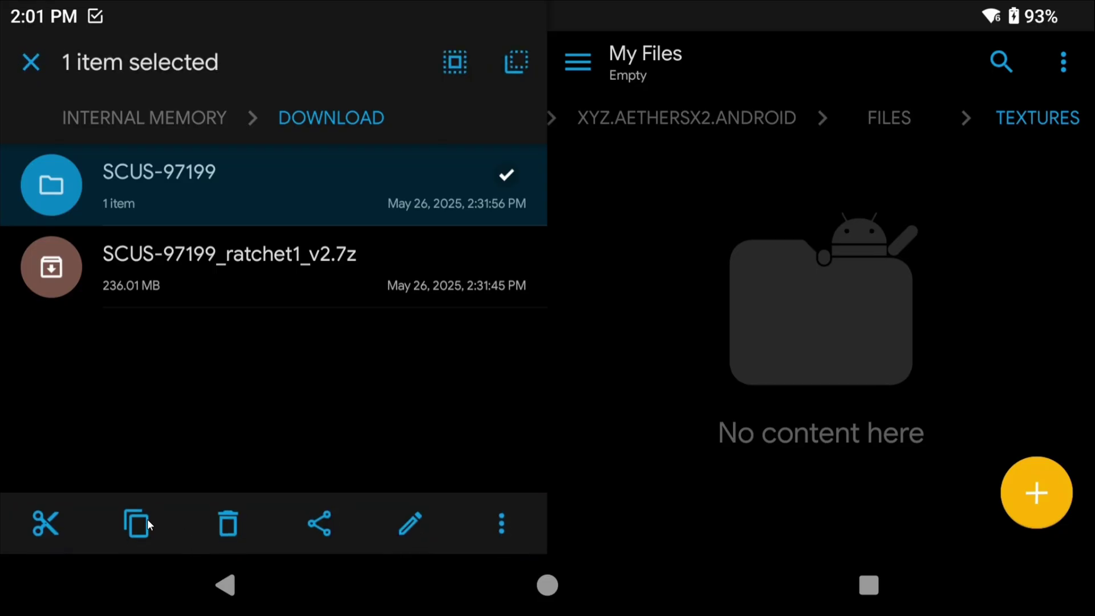
left_click(147, 520)
left_click(1033, 490)
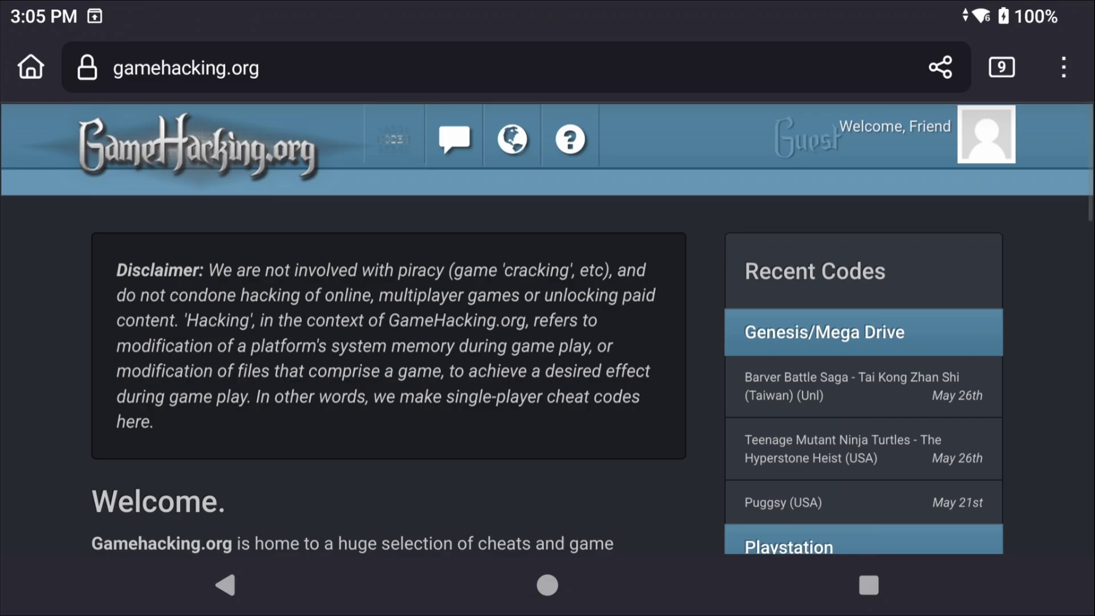
Step: Browse Codes to Sony Playstation 2, letter R, and open Ratchet & Clank (NTSC-U)
left_click(412, 144)
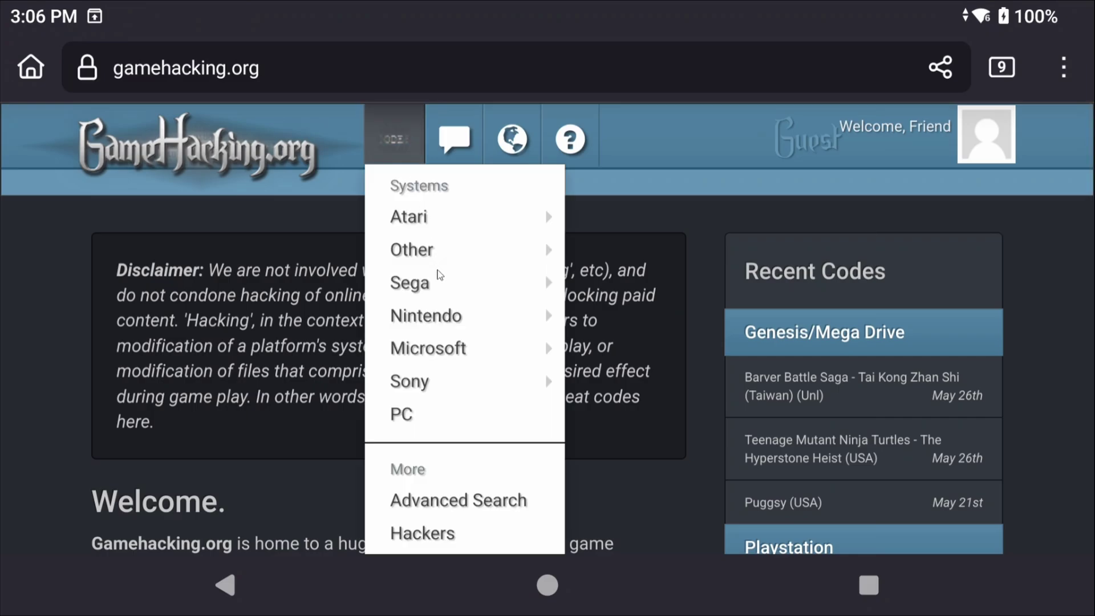
mouse_move(432, 381)
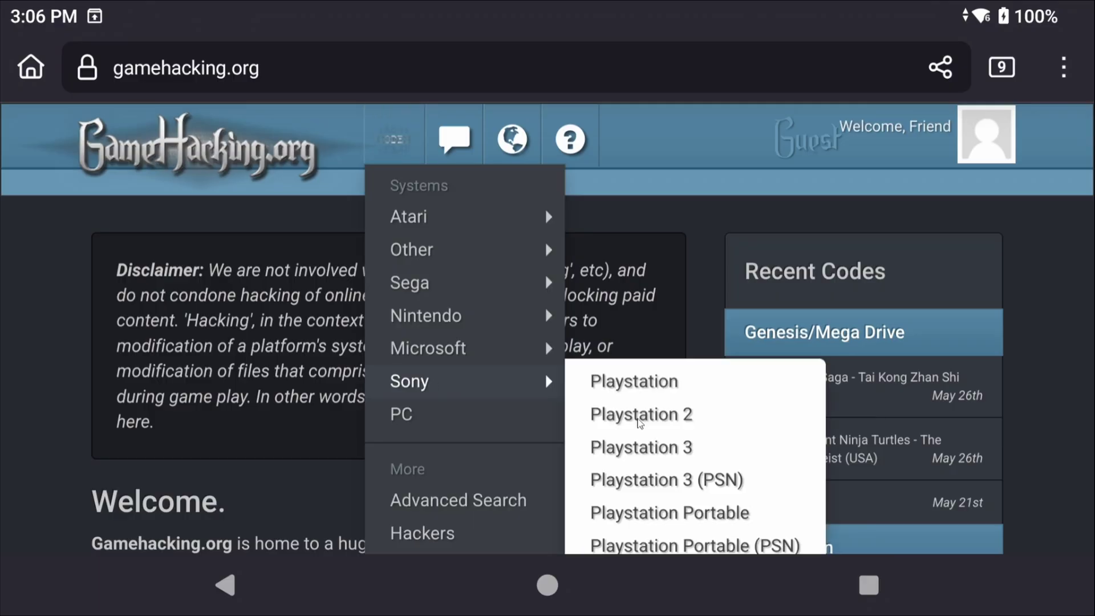
left_click(639, 419)
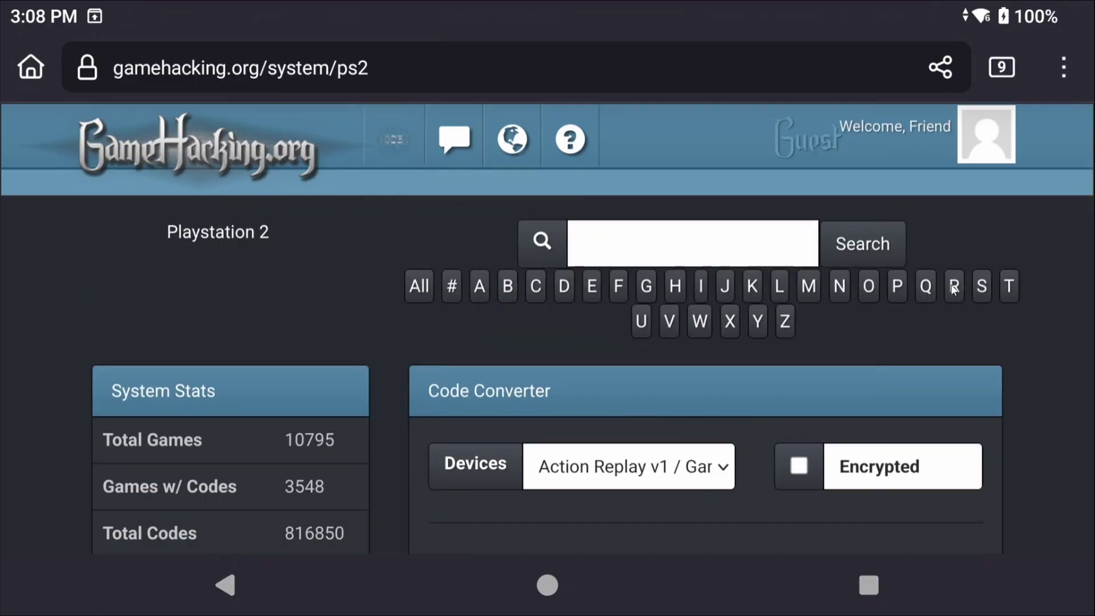
left_click(954, 287)
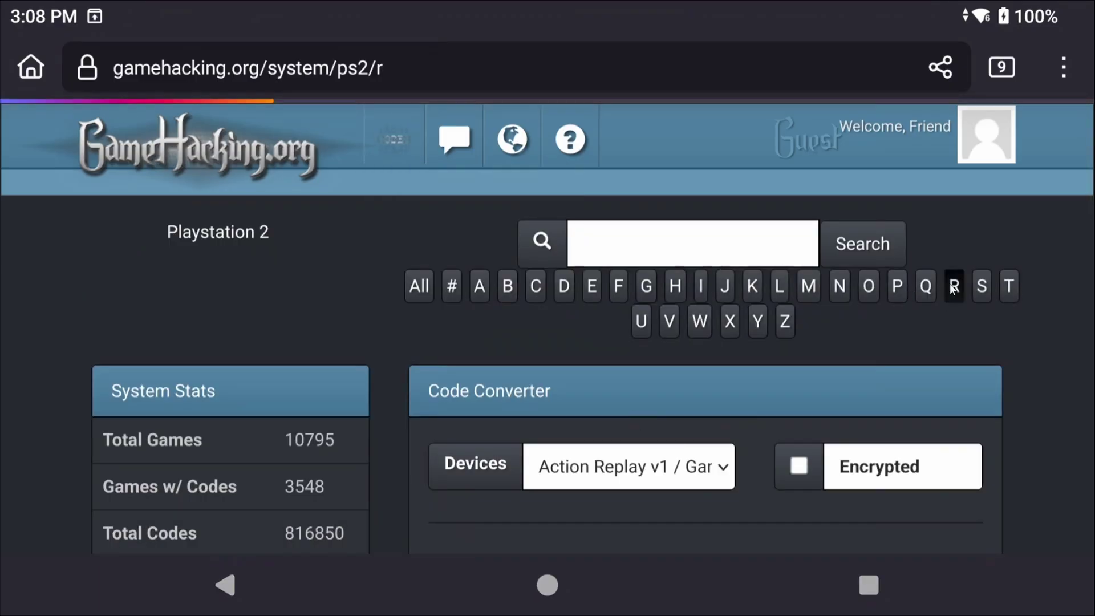
scroll(533, 316, "down", 10)
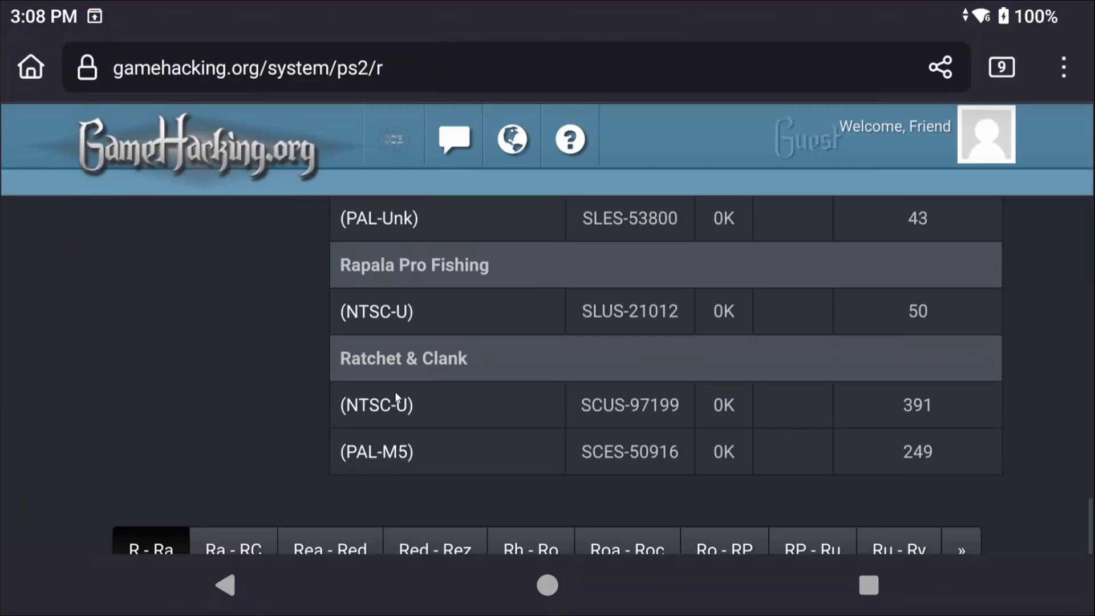
left_click(379, 406)
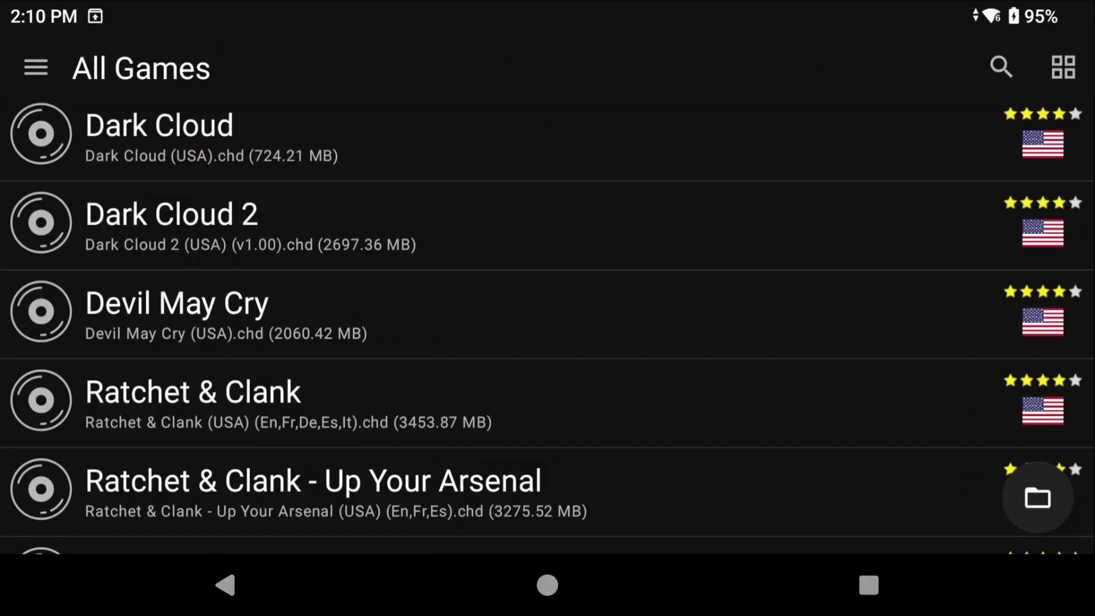
Step: Open Game Properties for Ratchet & Clank from its long-press menu in All Games
right_click(296, 397)
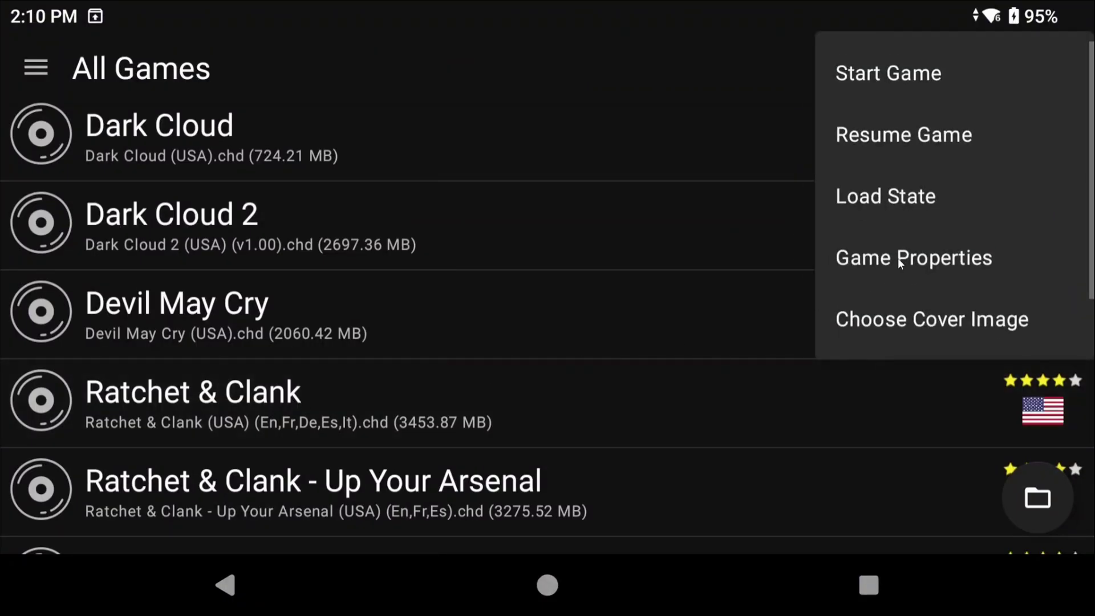
left_click(898, 258)
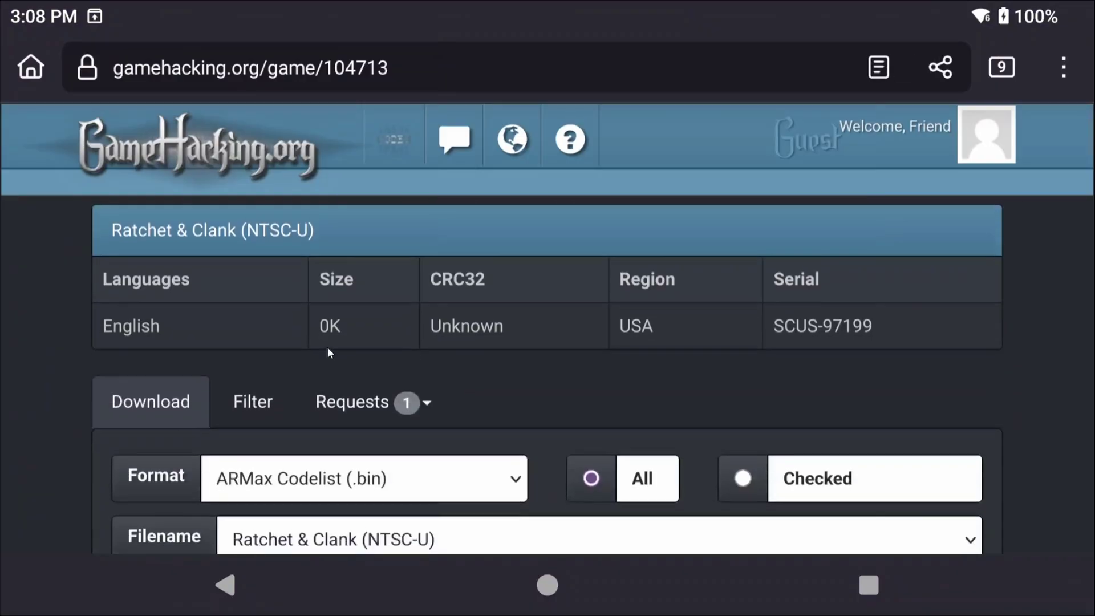
Step: Choose PCSX2 (.pnach) as the download format and select the downloaded Ratchet & Clank (NTSC-U).txt
scroll(328, 347, "down", 3)
left_click(302, 317)
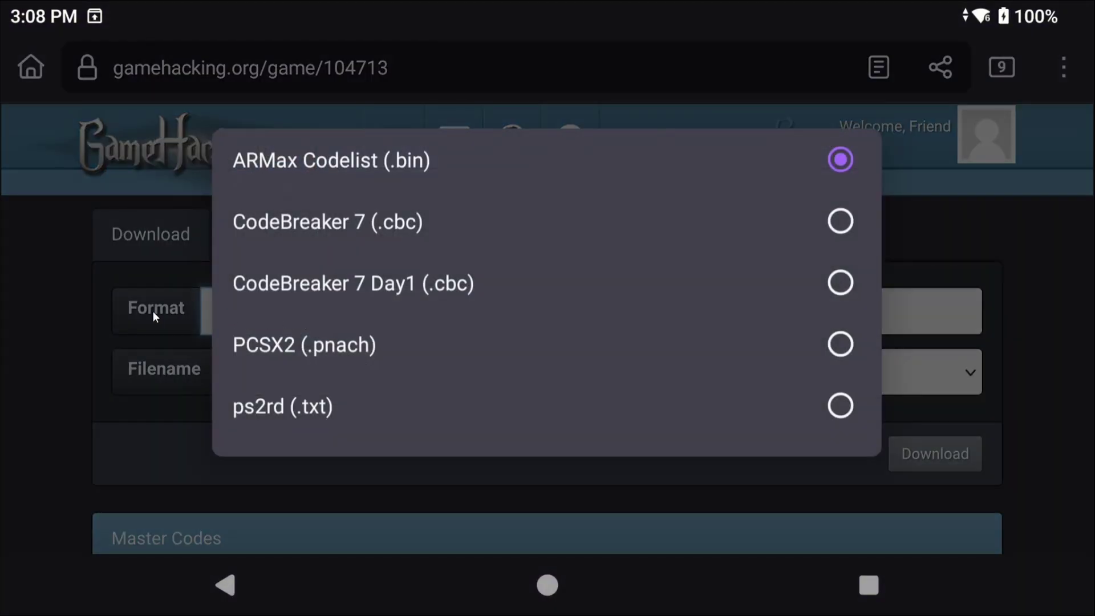
left_click(292, 344)
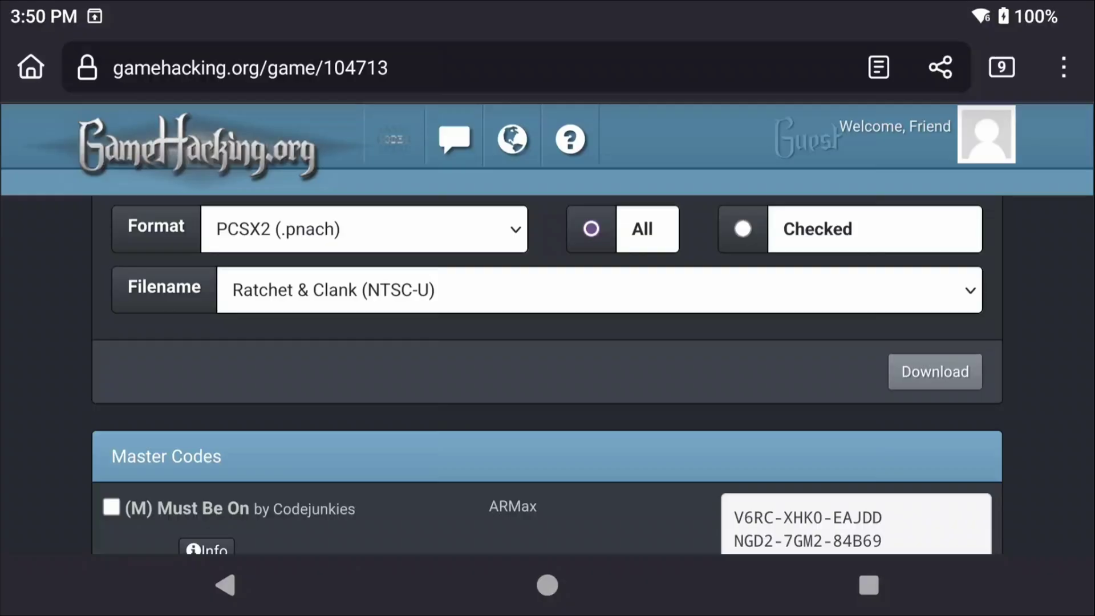
left_click(307, 344)
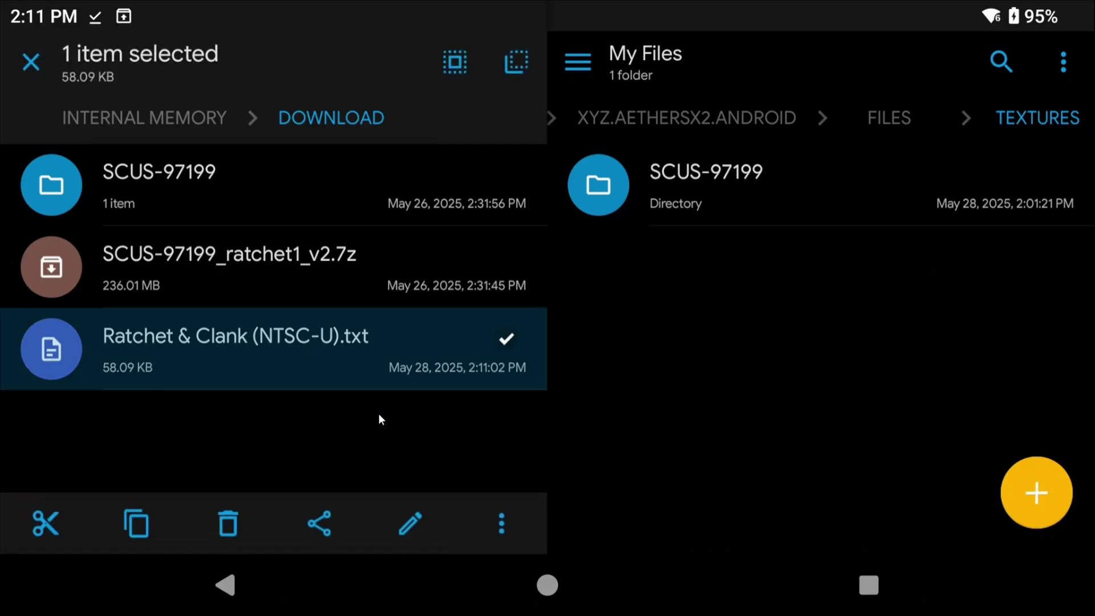
Step: Rename Ratchet & Clank (NTSC-U).txt to Ratchet & Clank (NTSC-U).pnach
left_click(412, 522)
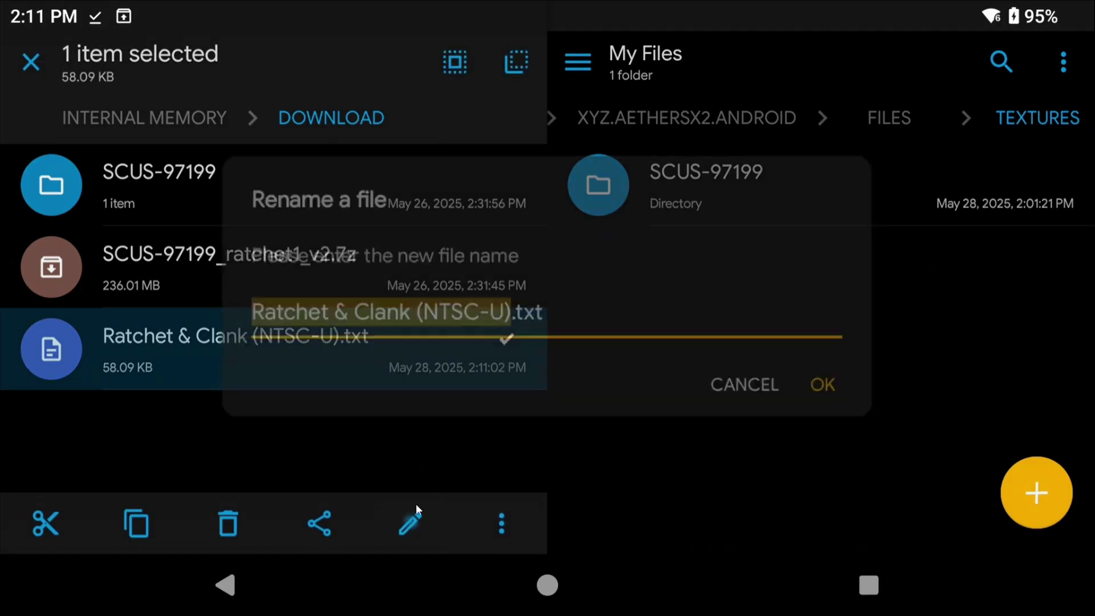
left_click(416, 108)
key("BackSpace")
key("BackSpace")
key("BackSpace")
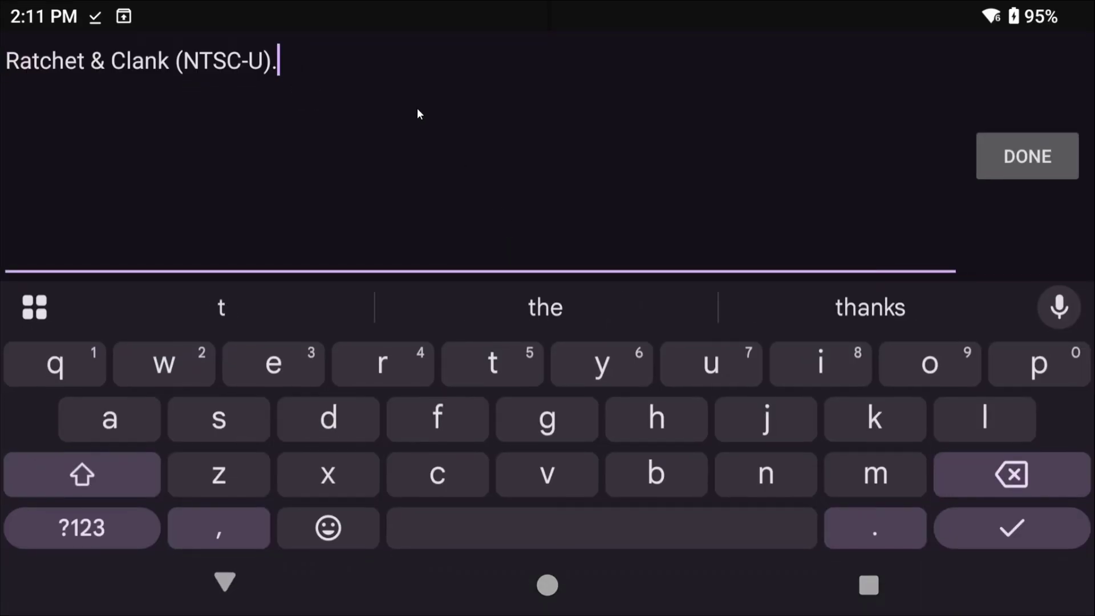
type("pnach")
key("Return")
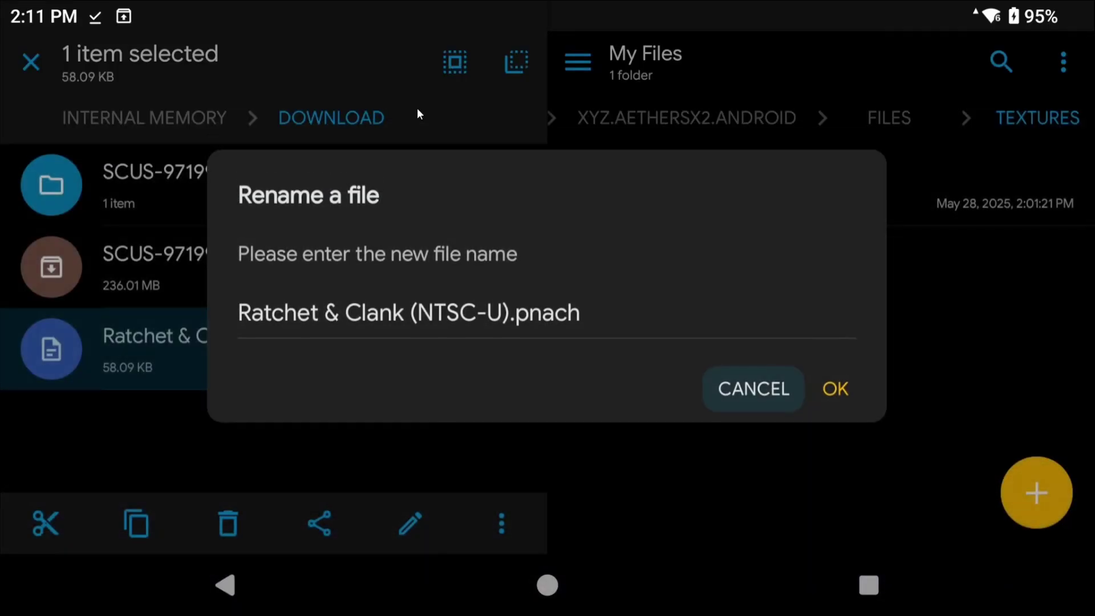
left_click(835, 389)
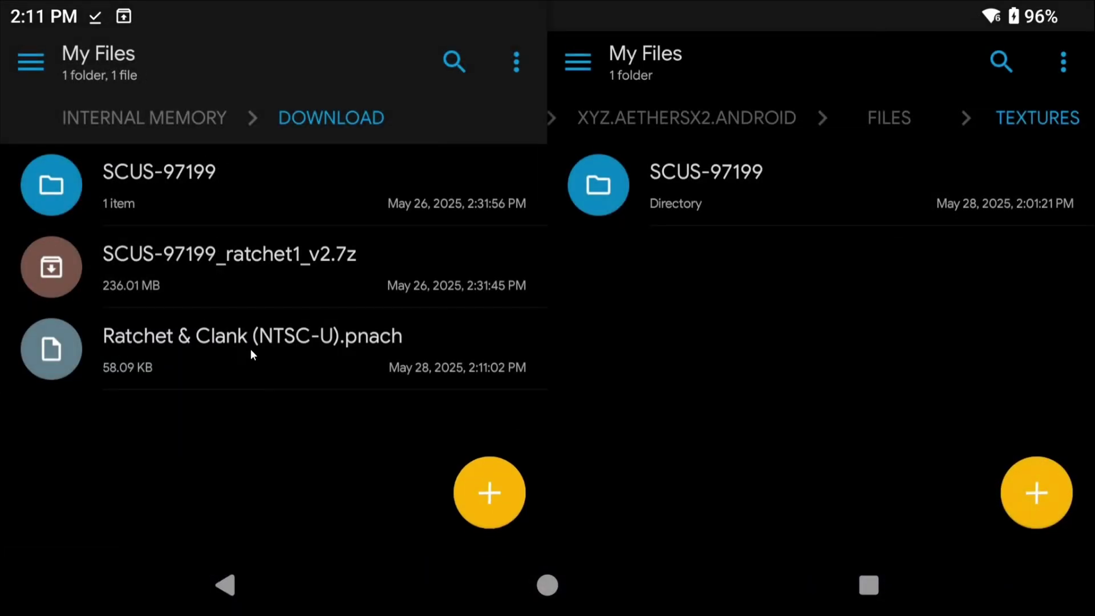
Step: Open the renamed .pnach file in another app from its actions menu
left_click(251, 348)
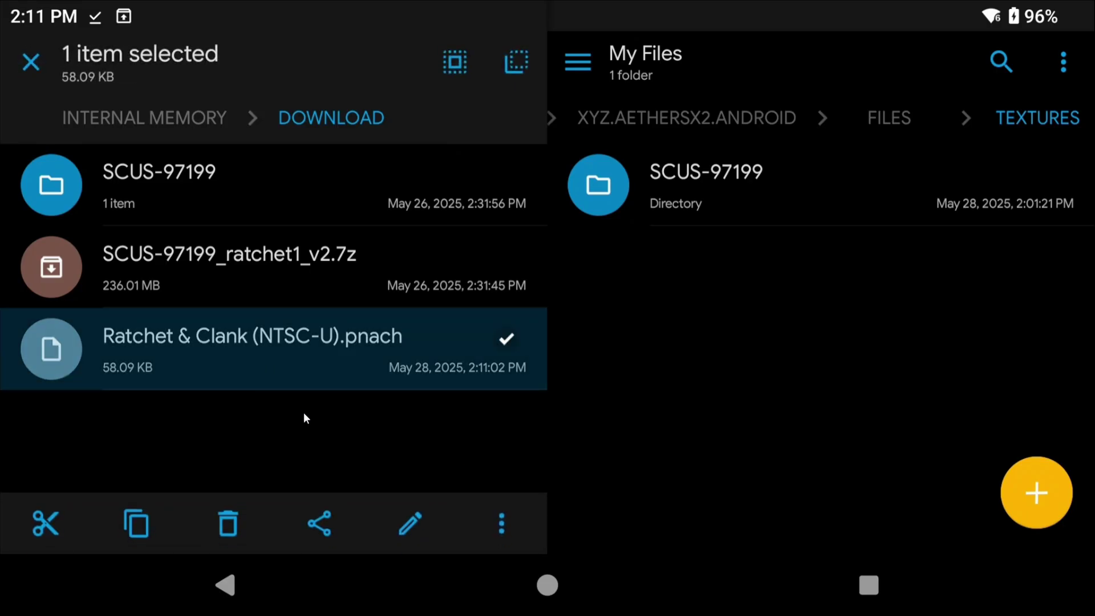
left_click(491, 520)
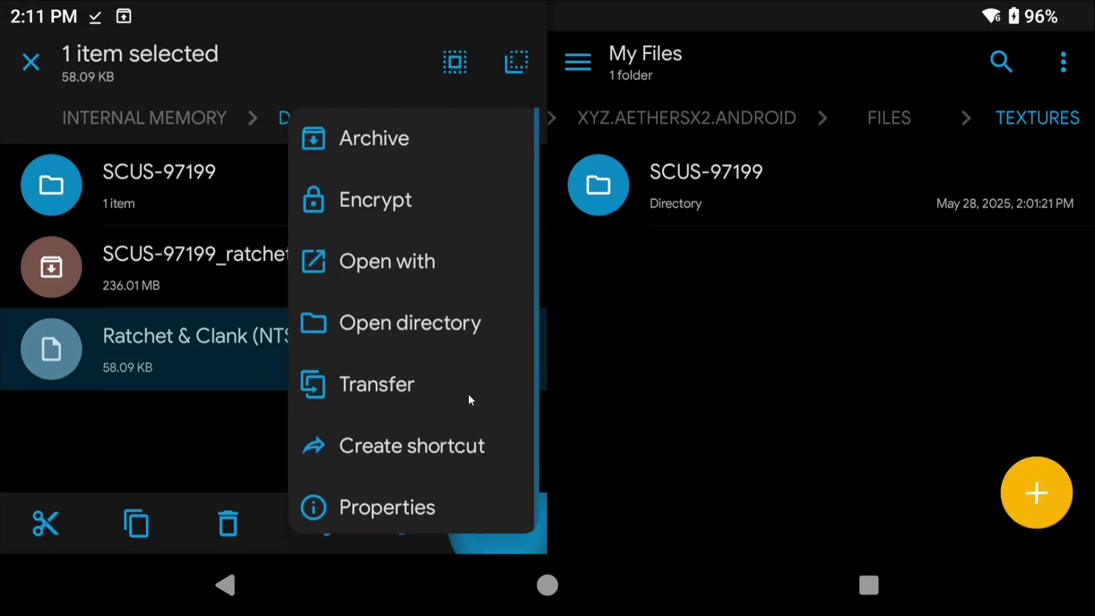
left_click(405, 255)
Step: Prefix the first four patch lines, including the Alien Invasion line, with //
left_click(428, 361)
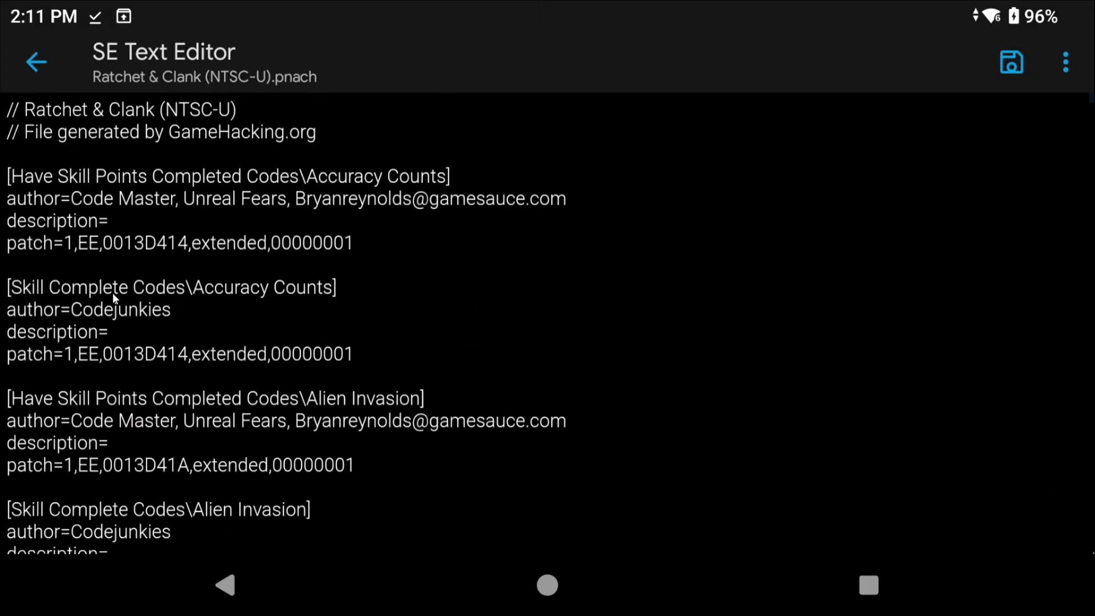
left_click(8, 244)
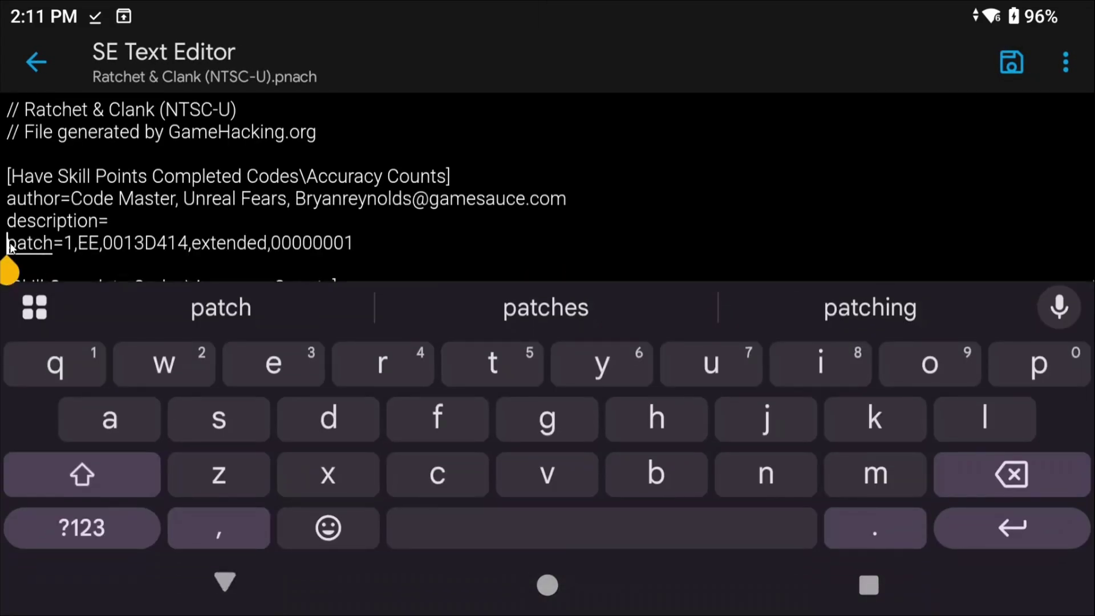
type("//")
scroll(46, 197, "down", 3)
scroll(44, 191, "down", 3)
left_click(8, 191)
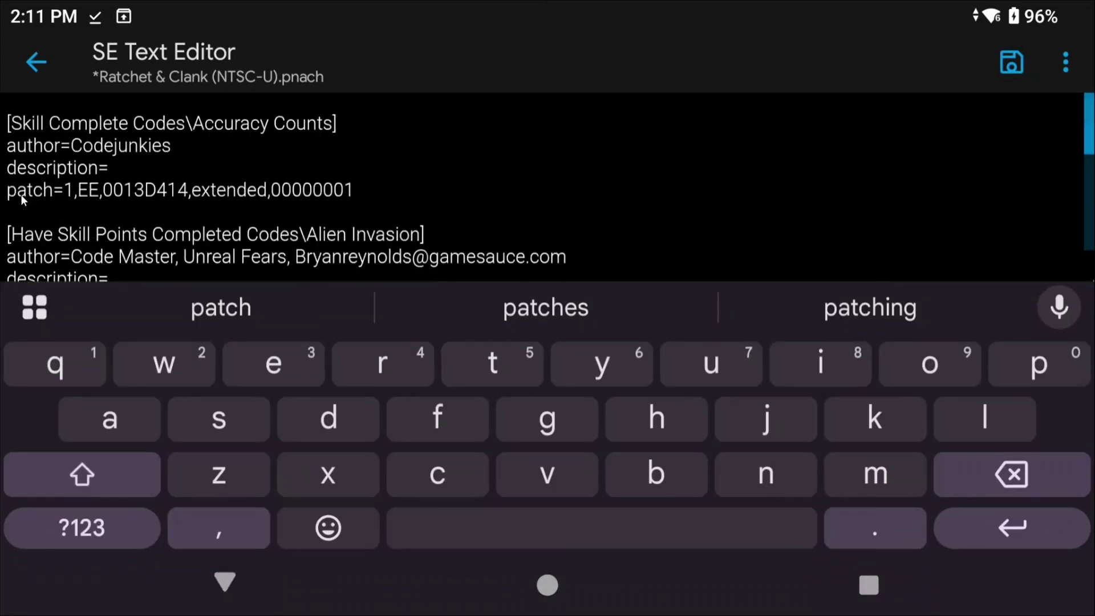
type("//")
scroll(64, 195, "down", 3)
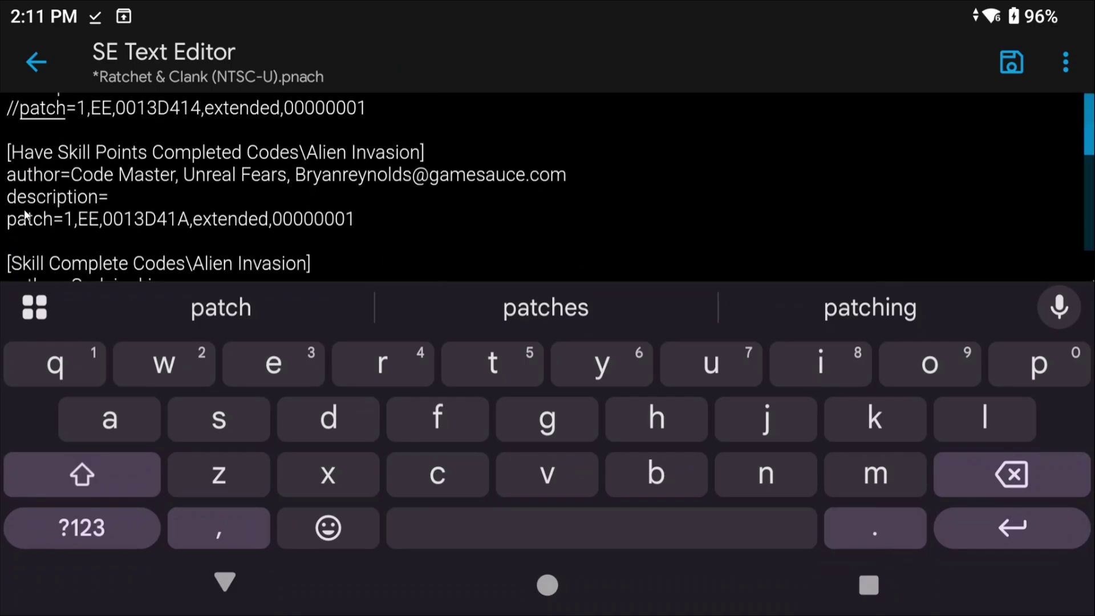
left_click(11, 221)
type("//")
scroll(63, 211, "down", 5)
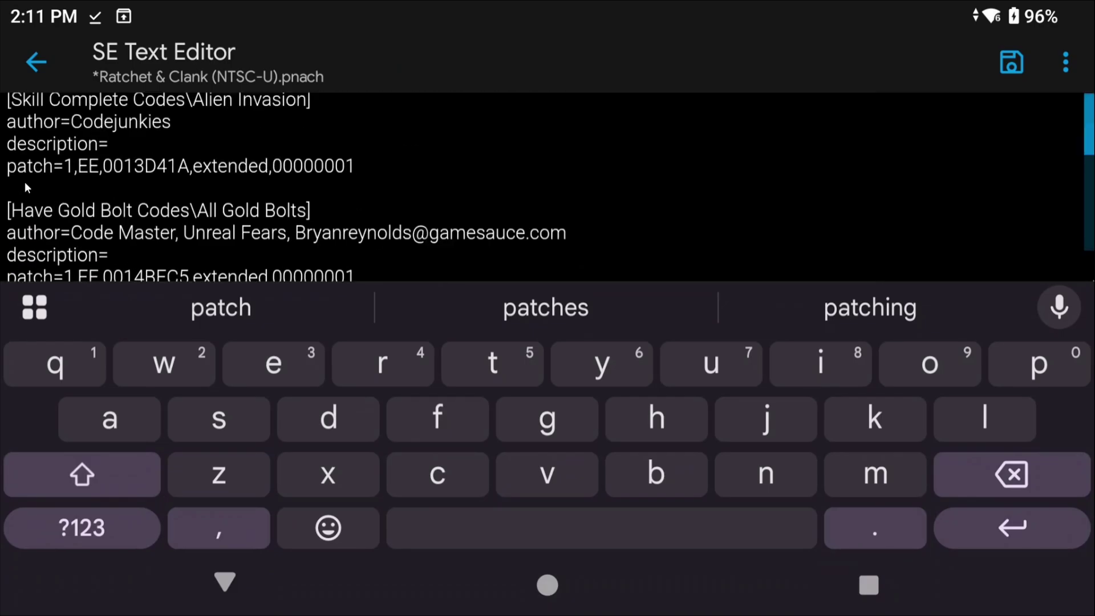
left_click(11, 167)
type("//")
scroll(81, 188, "down", 3)
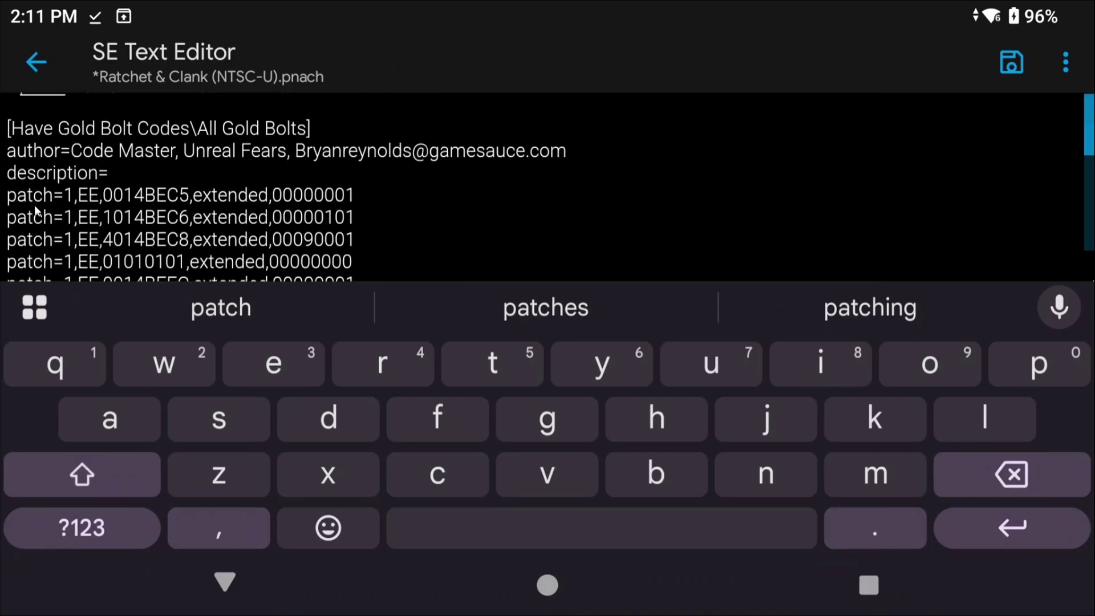
Step: Comment out the 1014BEC6 through 2014BED0 patch lines with // and review the file
left_click(10, 197)
type("//")
left_click(10, 222)
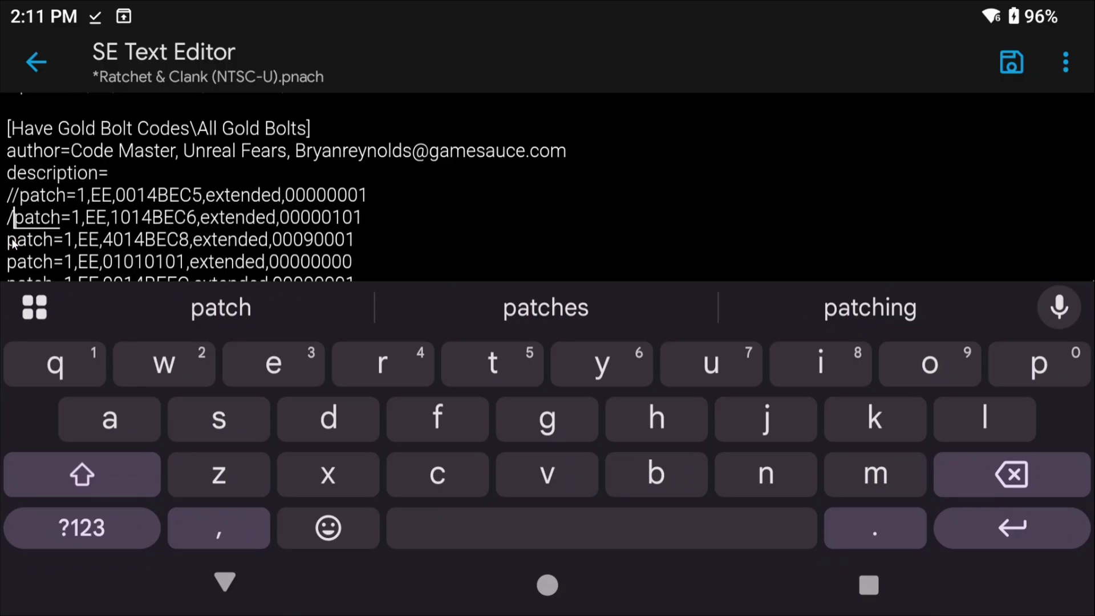
type("//")
left_click(10, 243)
type("//")
scroll(40, 217, "down", 3)
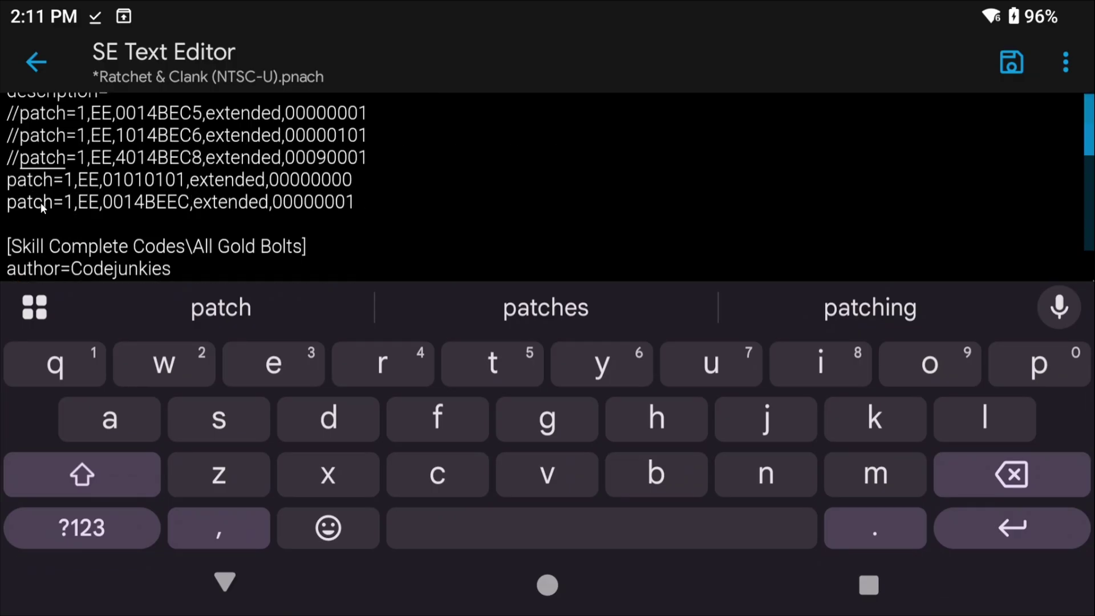
left_click(10, 181)
type("//")
left_click(10, 204)
type("//")
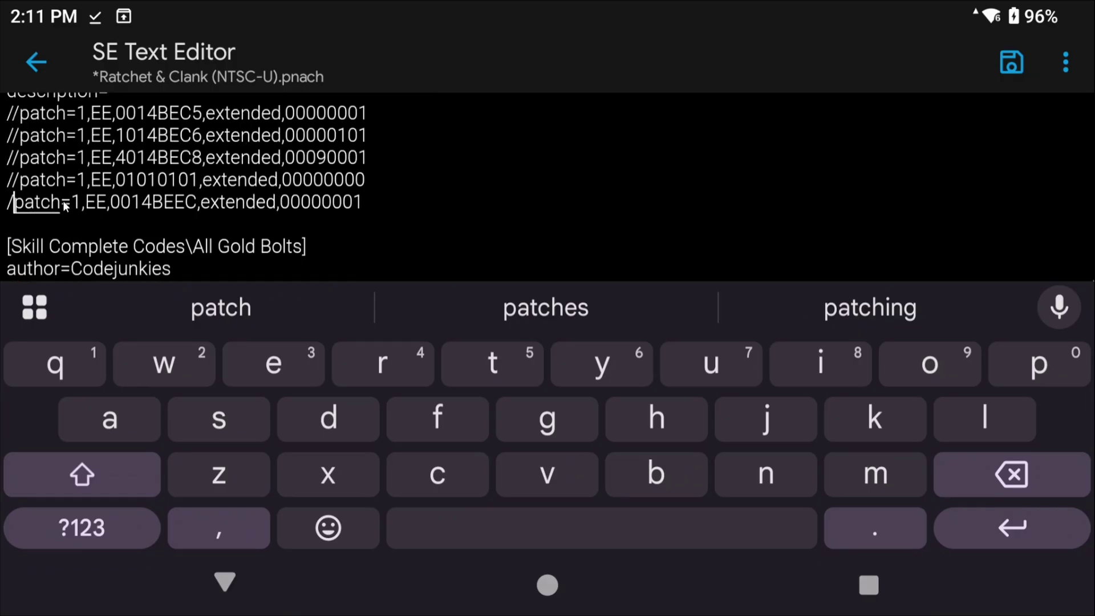
scroll(41, 214, "down", 3)
left_click(9, 231)
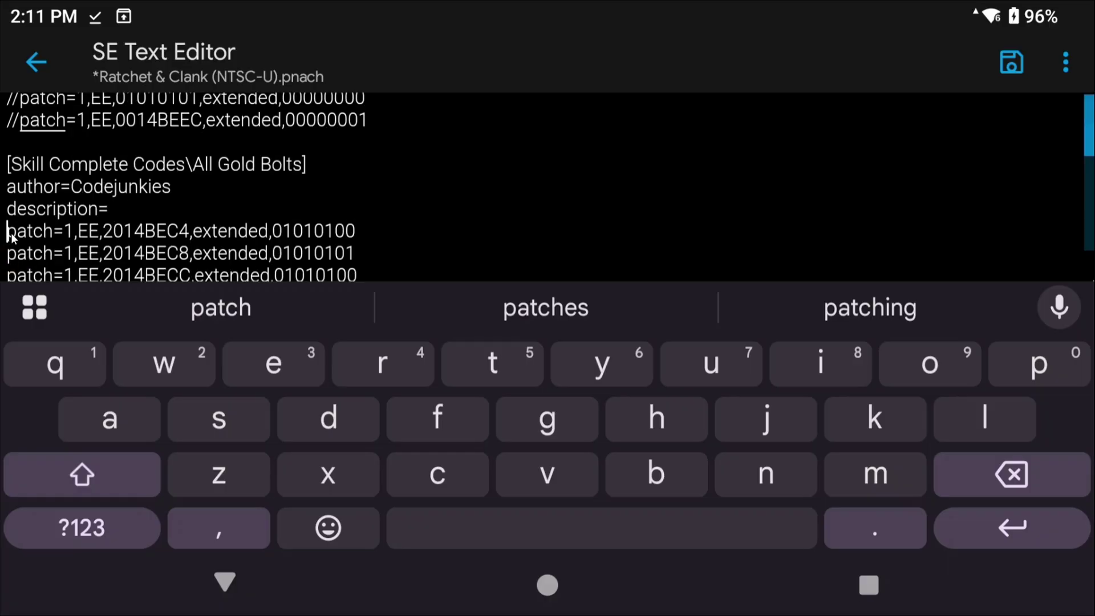
type("//")
left_click(9, 257)
type("//")
scroll(12, 228, "down", 3)
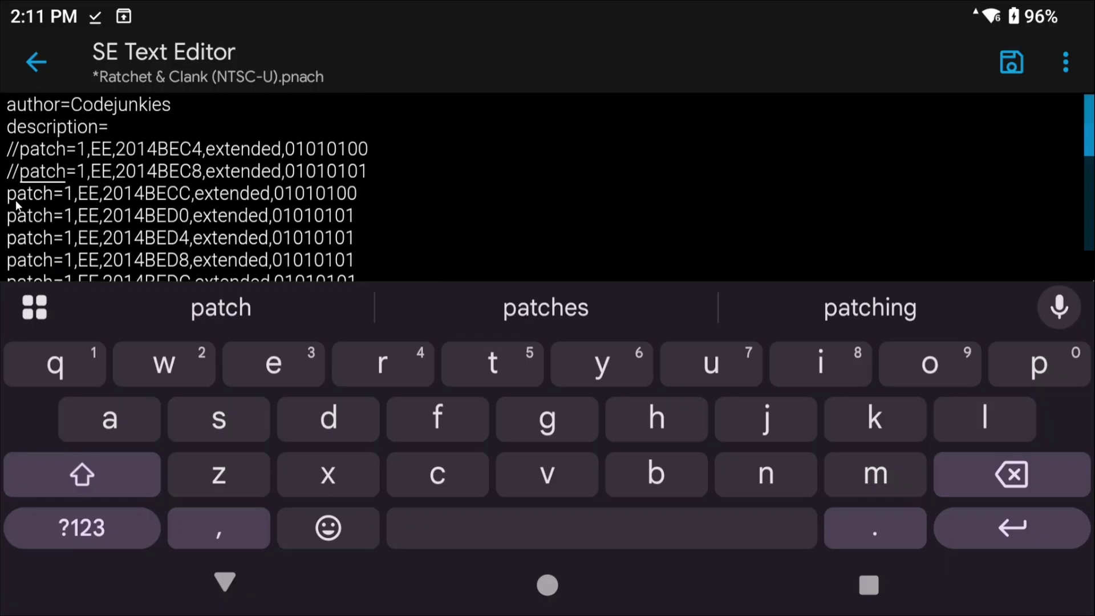
left_click(10, 197)
type("//")
left_click(9, 218)
type("//")
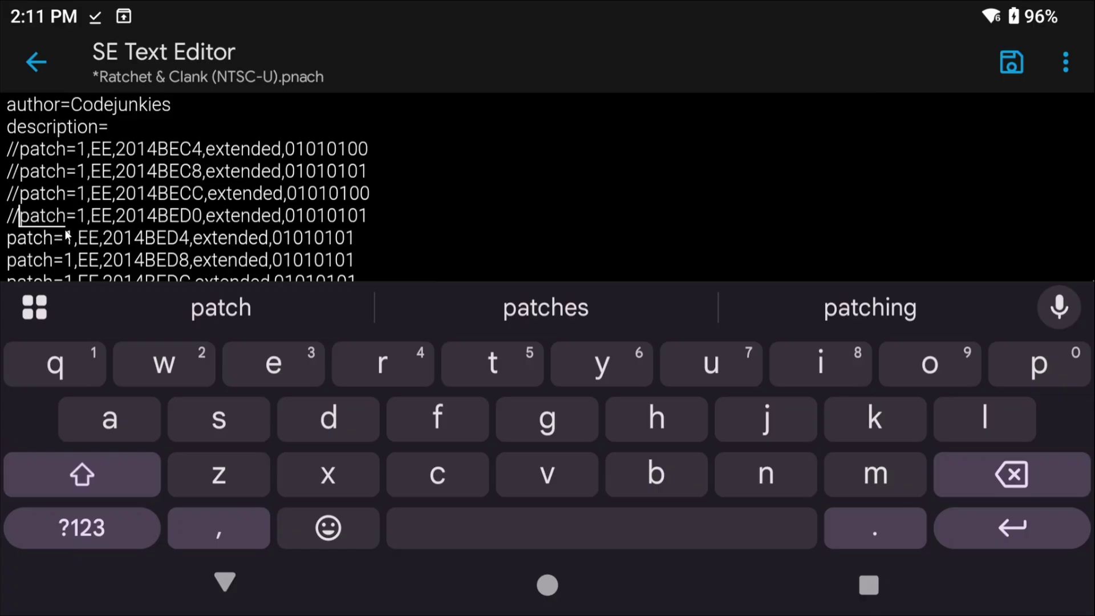
scroll(65, 234, "down", 3)
scroll(65, 234, "down", 3)
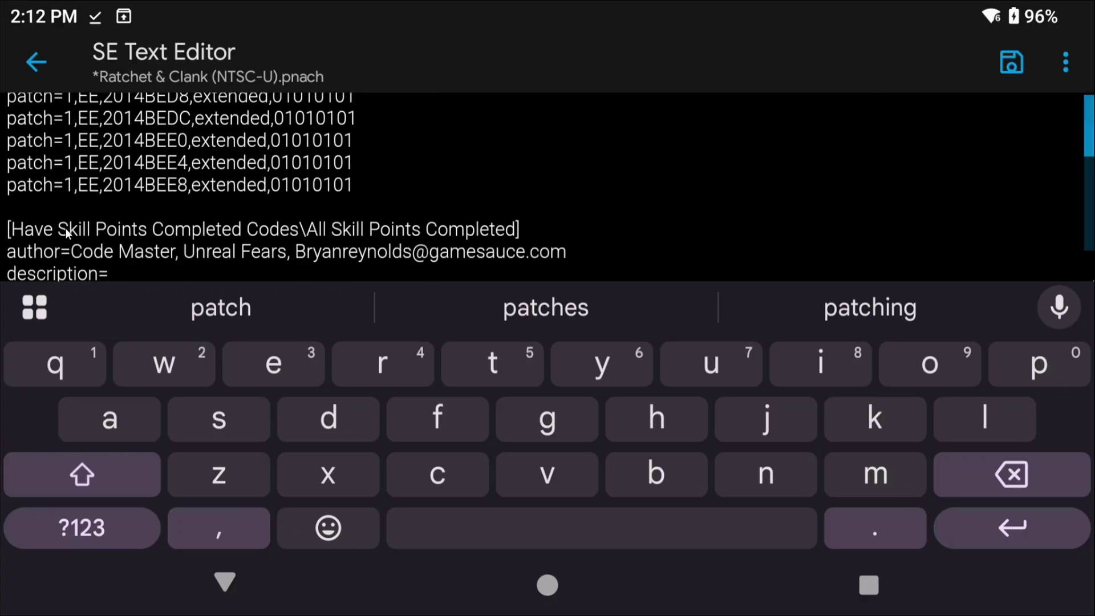
scroll(65, 234, "down", 3)
scroll(66, 234, "down", 3)
scroll(82, 233, "up", 3)
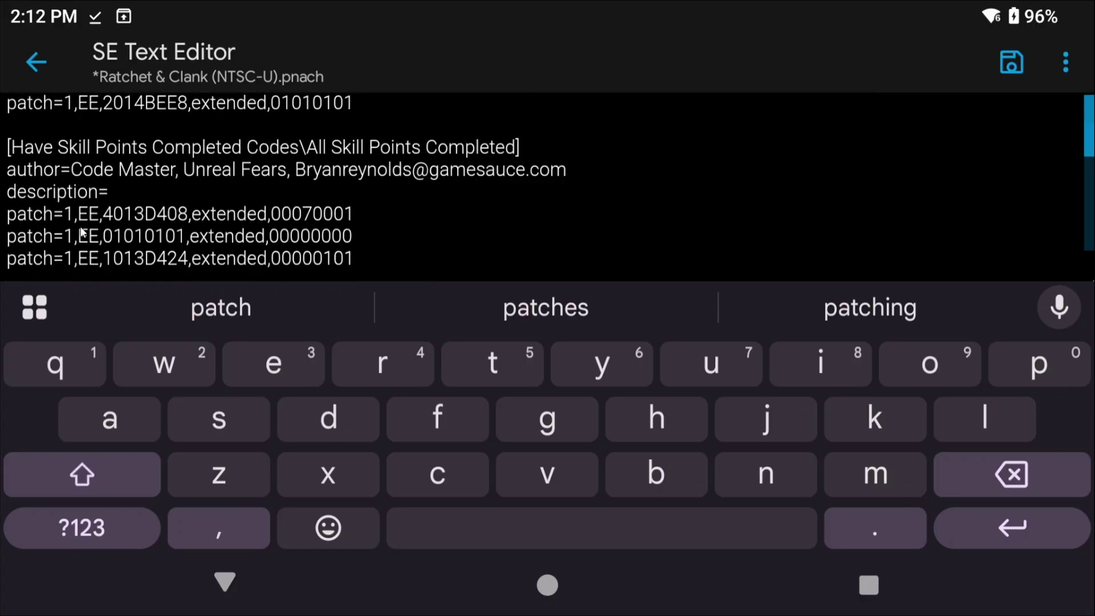
scroll(81, 232, "up", 3)
key("Escape")
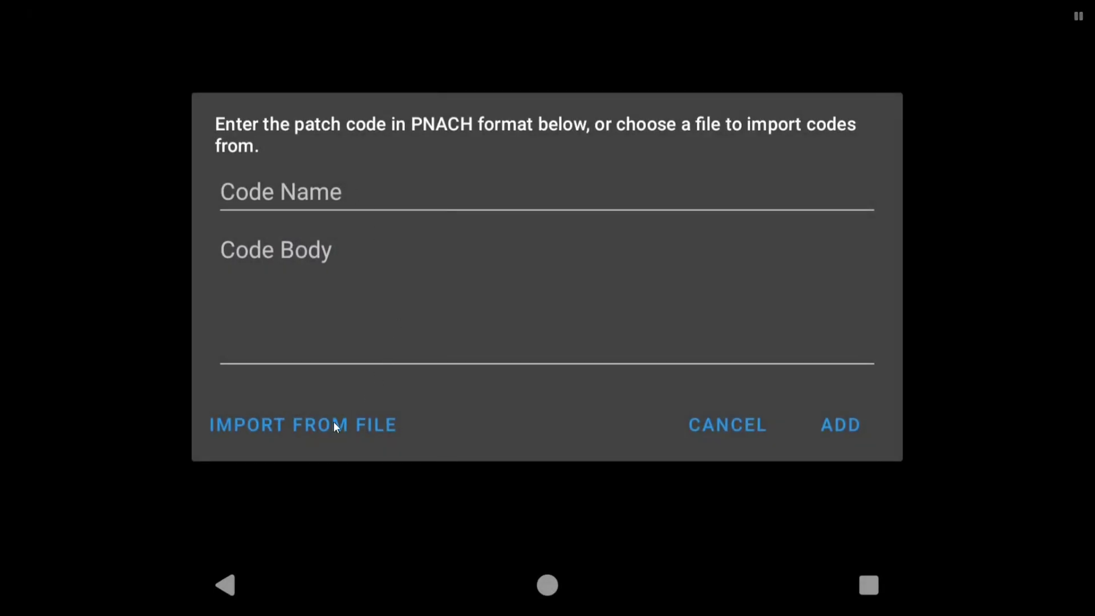
Step: Choose Import From File in the patch-code dialog
left_click(328, 420)
scroll(307, 365, "down", 5)
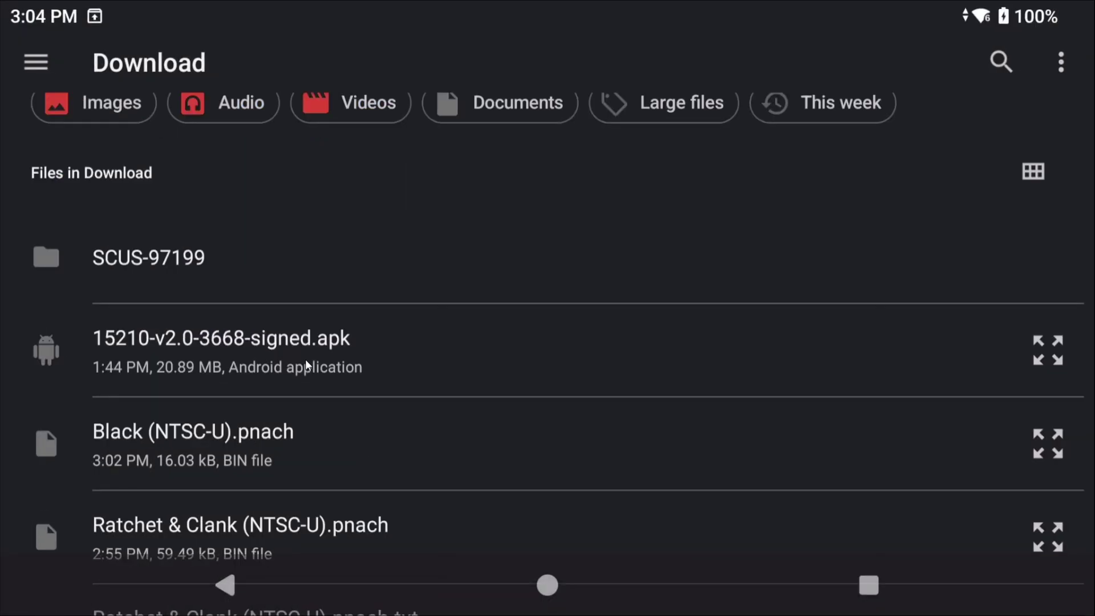
left_click_drag(307, 366, 304, 299)
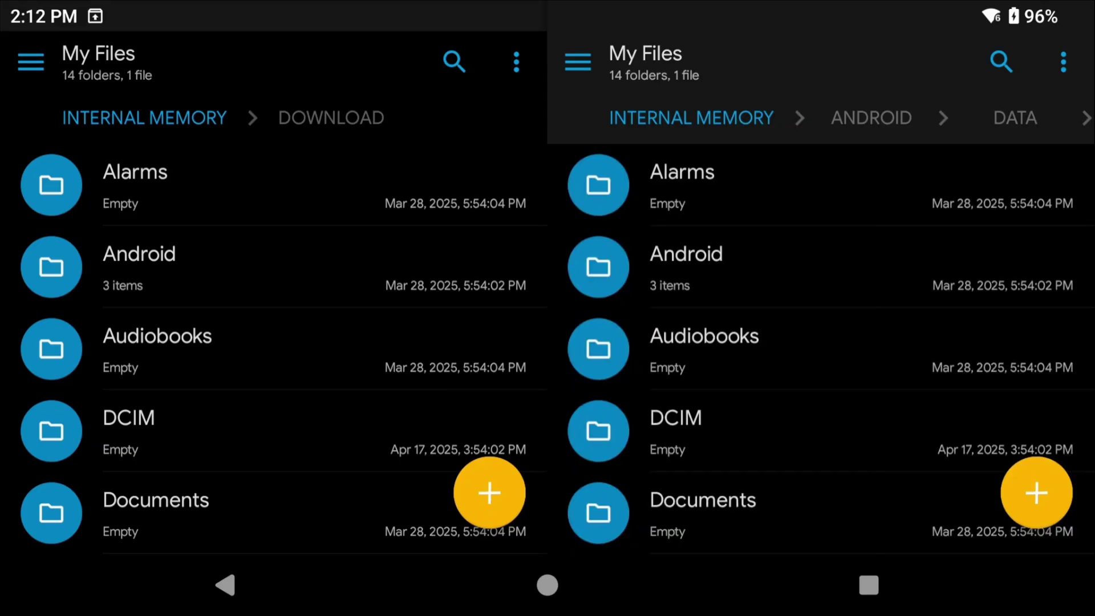
Step: In the left pane, browse internal memory to Android/data/xyz.aethersx2.android/files
left_click(340, 68)
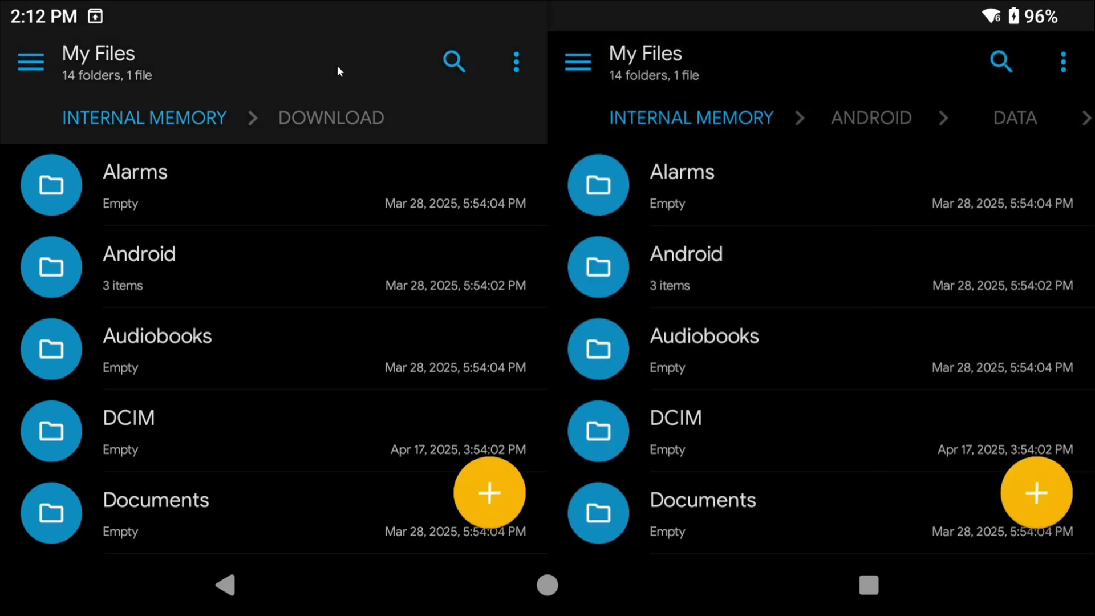
left_click(202, 265)
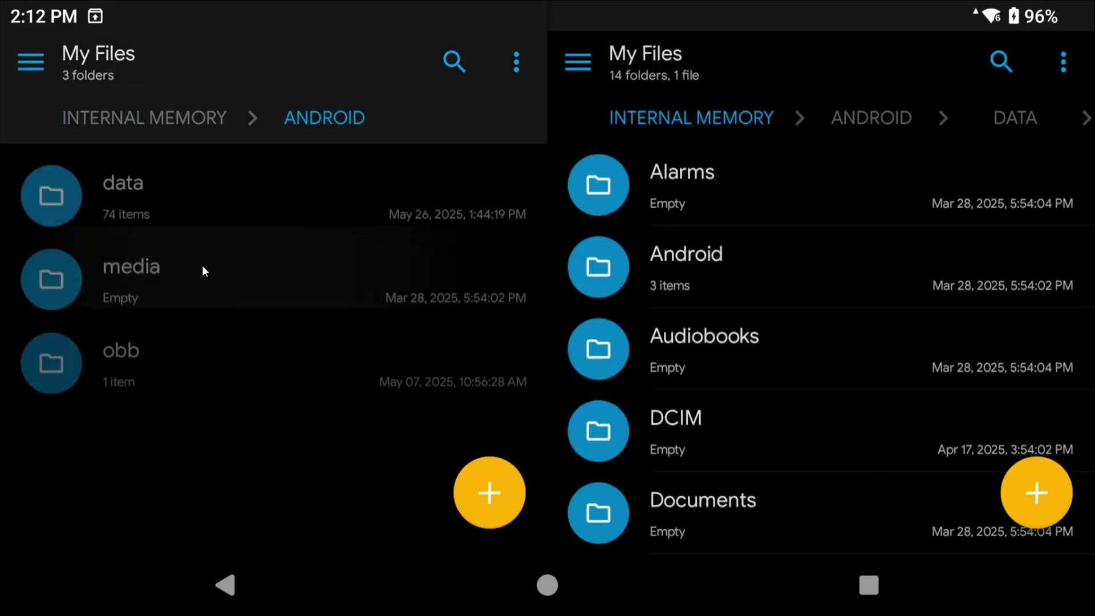
left_click(173, 176)
scroll(232, 315, "down", 20)
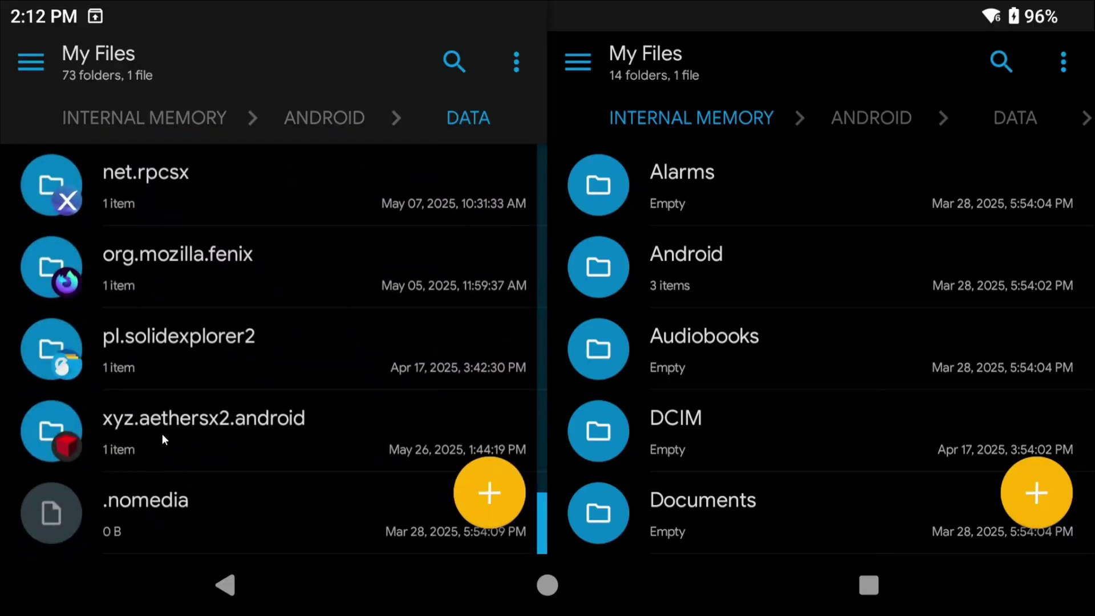
left_click(163, 435)
left_click(142, 187)
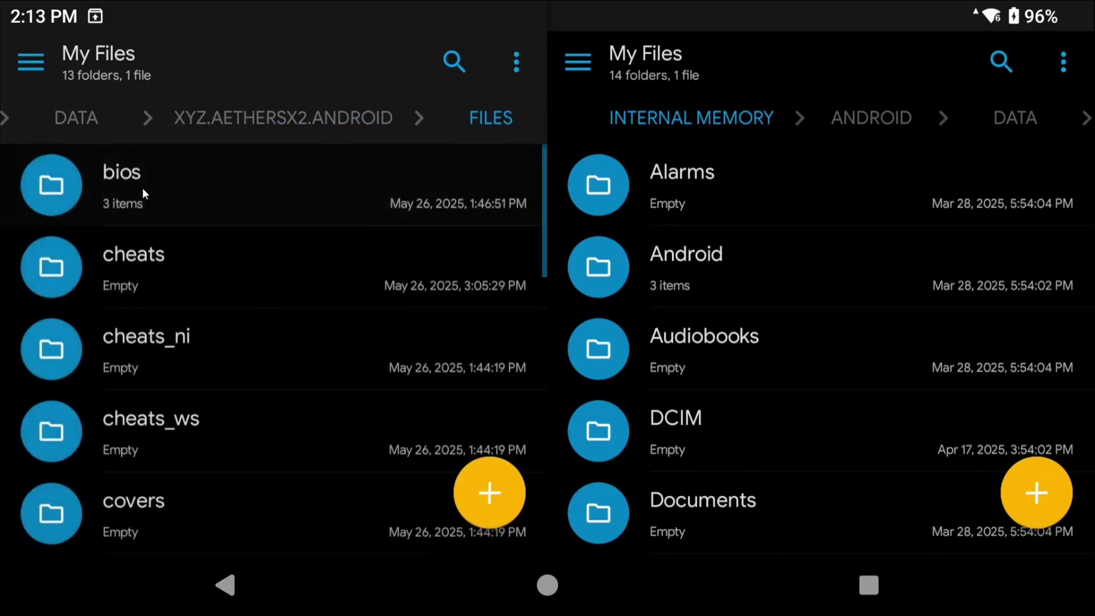
Step: Highlight the cheats, gamesettings, memcards, sstates and textures folders one by one
left_click(151, 265)
left_click(177, 261)
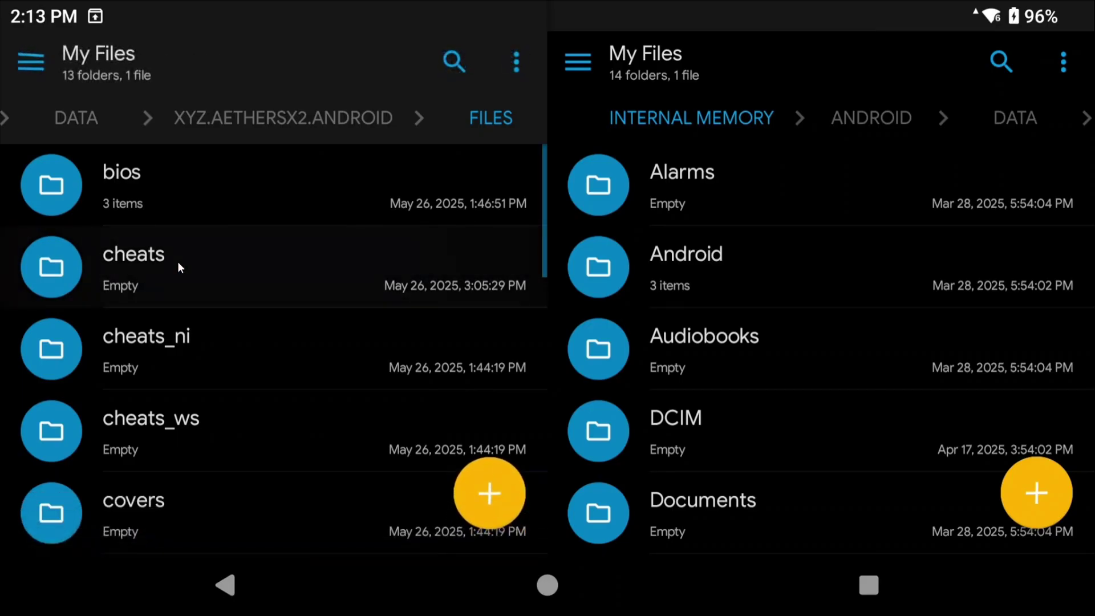
scroll(177, 261, "down", 2)
scroll(174, 376, "down", 1)
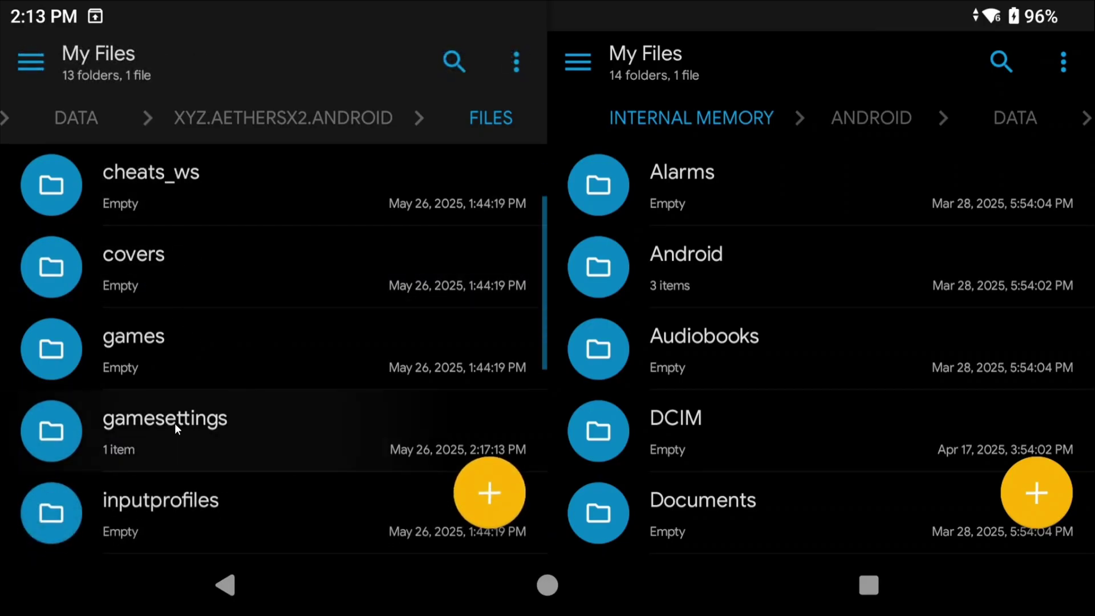
left_click(175, 423)
left_click(156, 426)
scroll(199, 383, "down", 4)
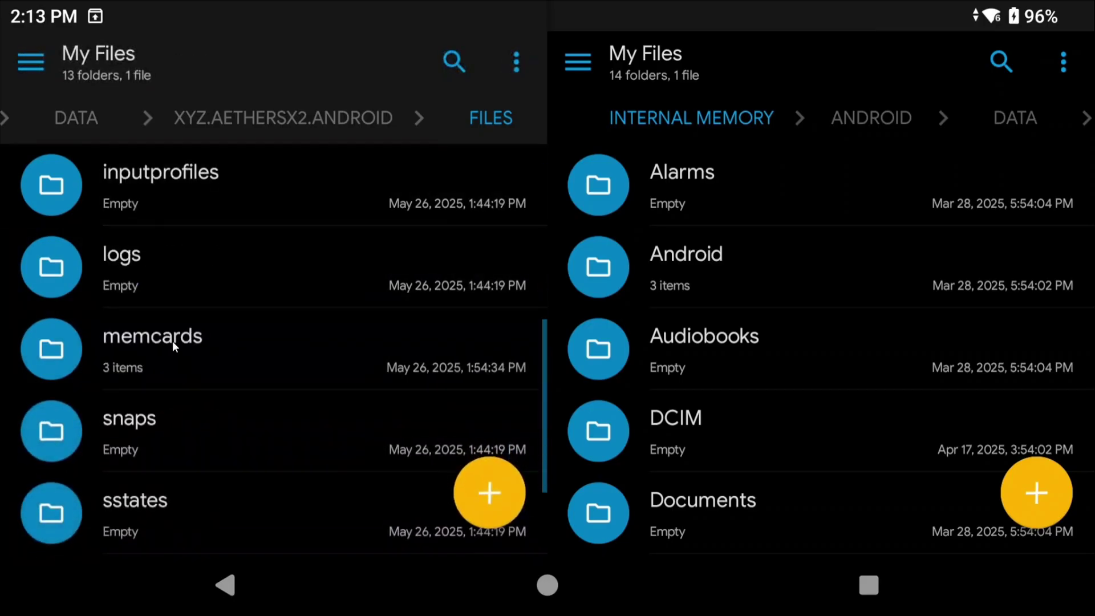
left_click(174, 348)
left_click(182, 352)
scroll(183, 352, "down", 1)
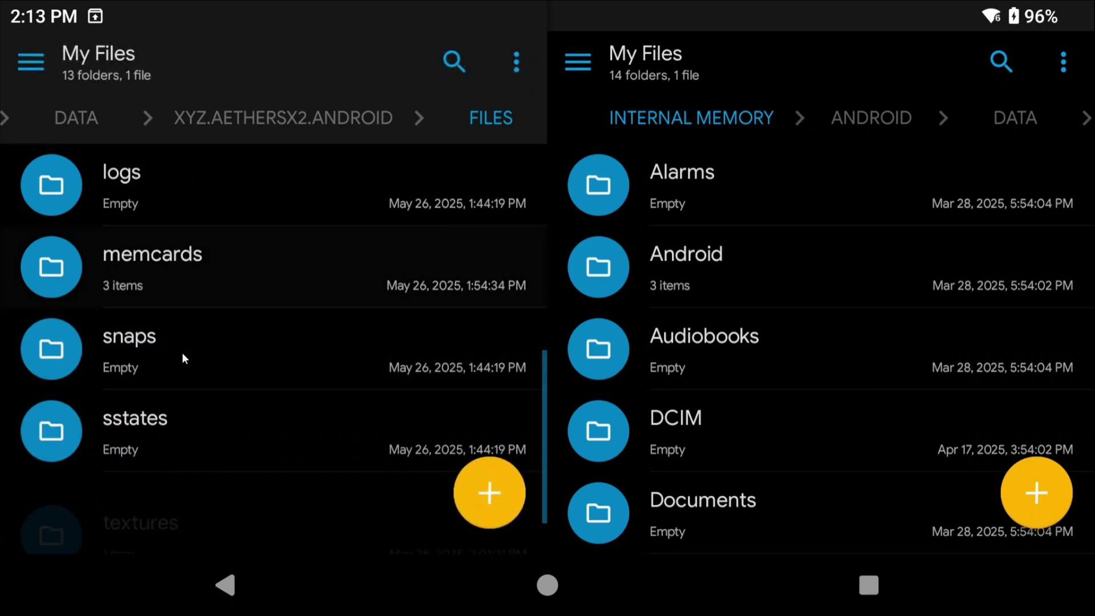
scroll(182, 352, "down", 1)
left_click(166, 348)
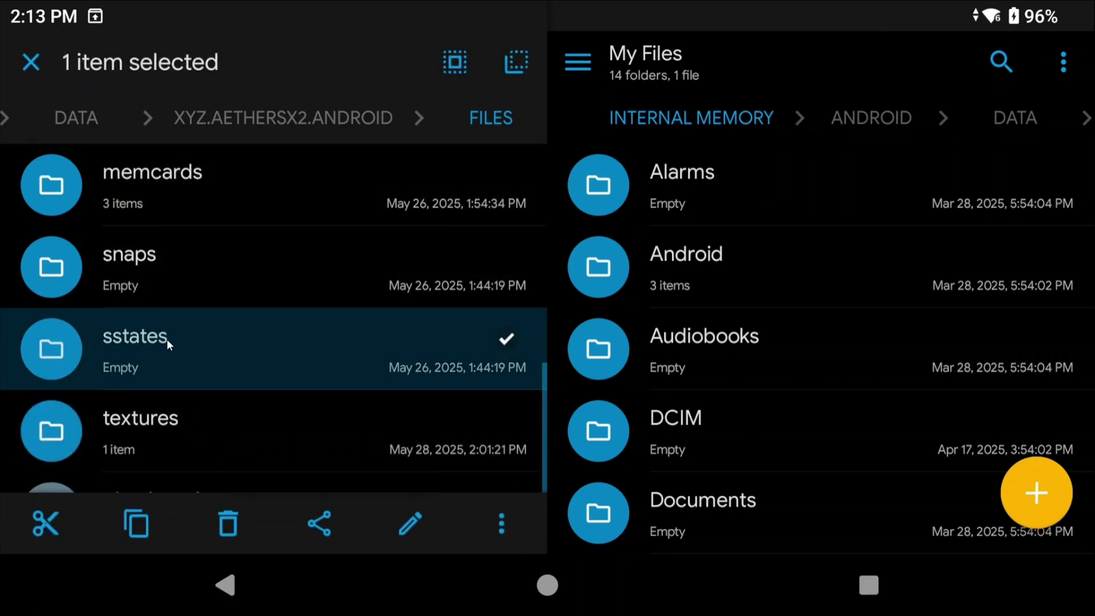
left_click(167, 340)
left_click(162, 426)
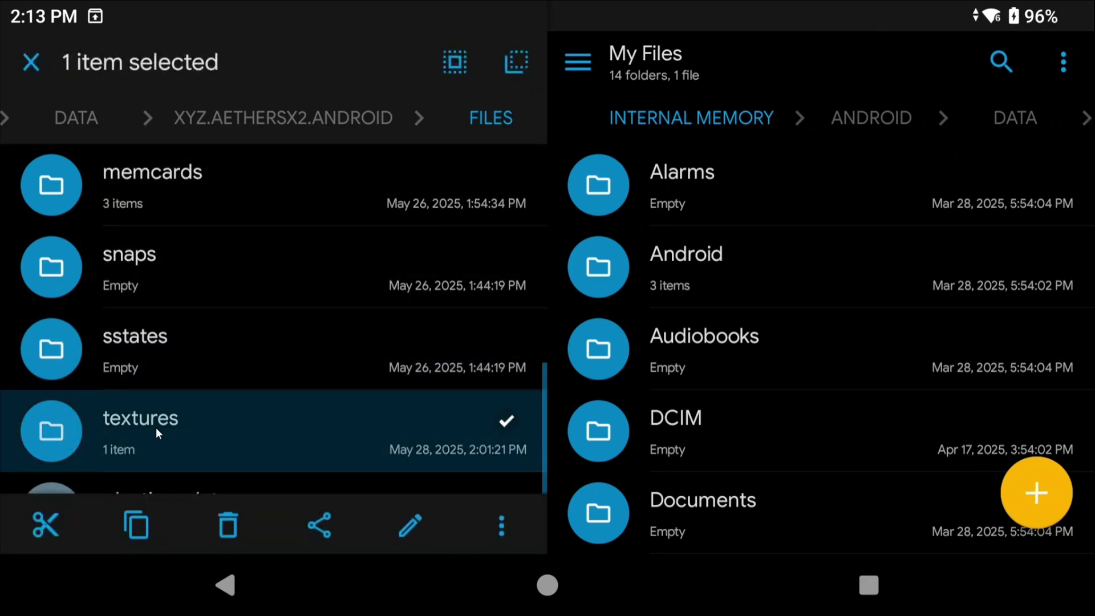
left_click(176, 431)
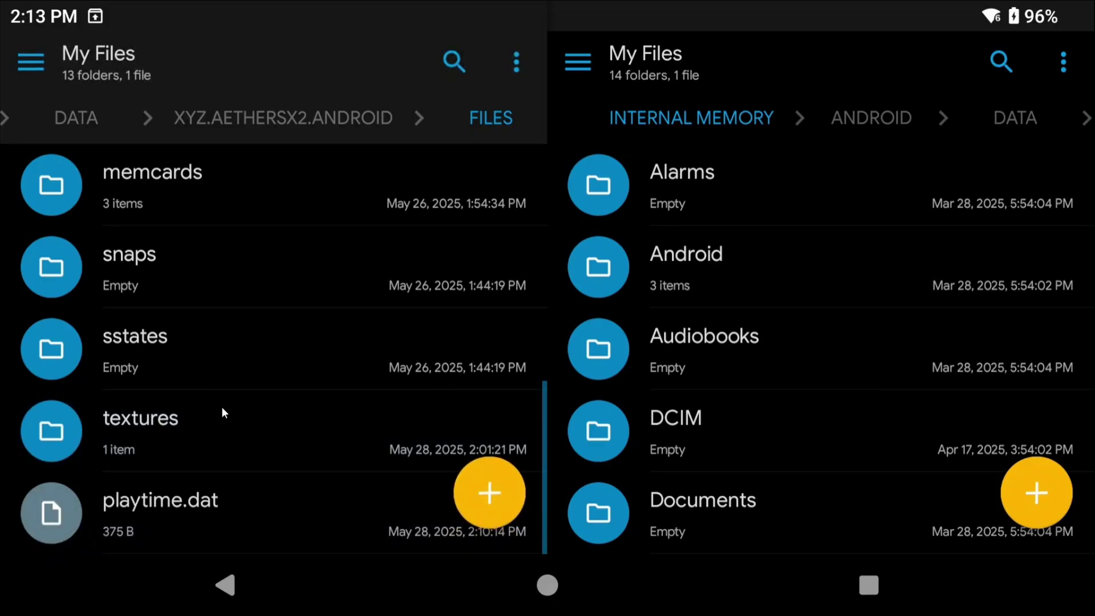
scroll(221, 408, "up", 5)
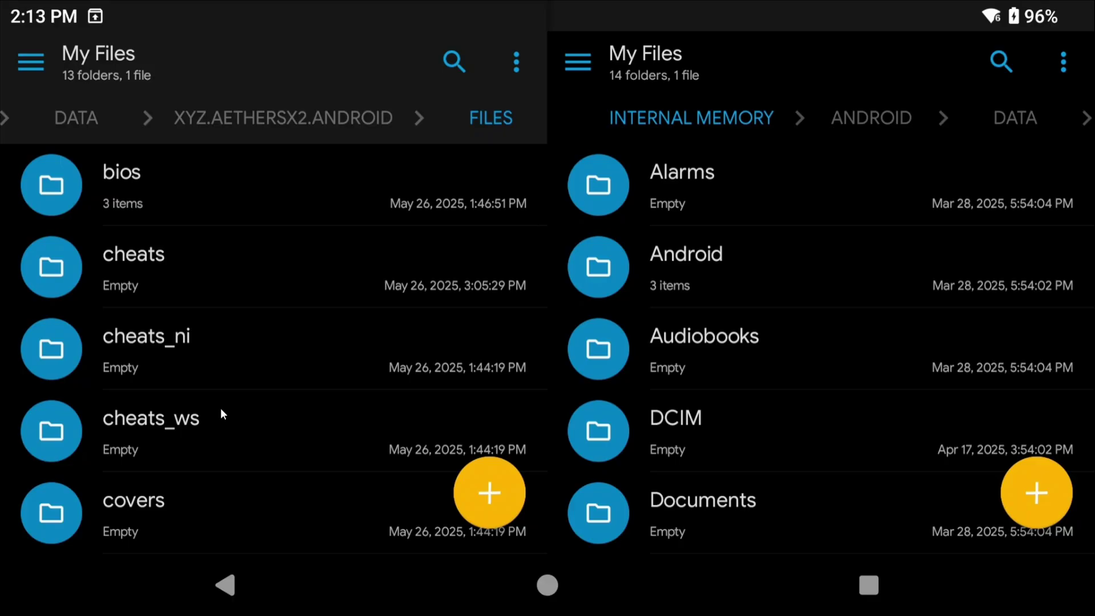
Step: Return to the All Games library and open Transfer Data from the side menu
right_click(270, 357)
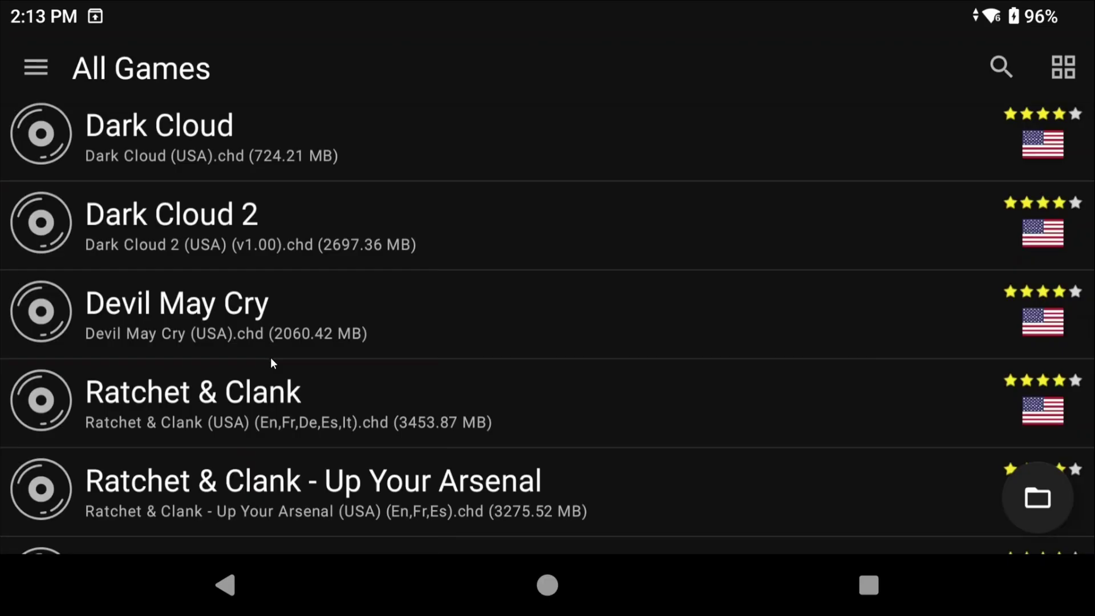
left_click(44, 66)
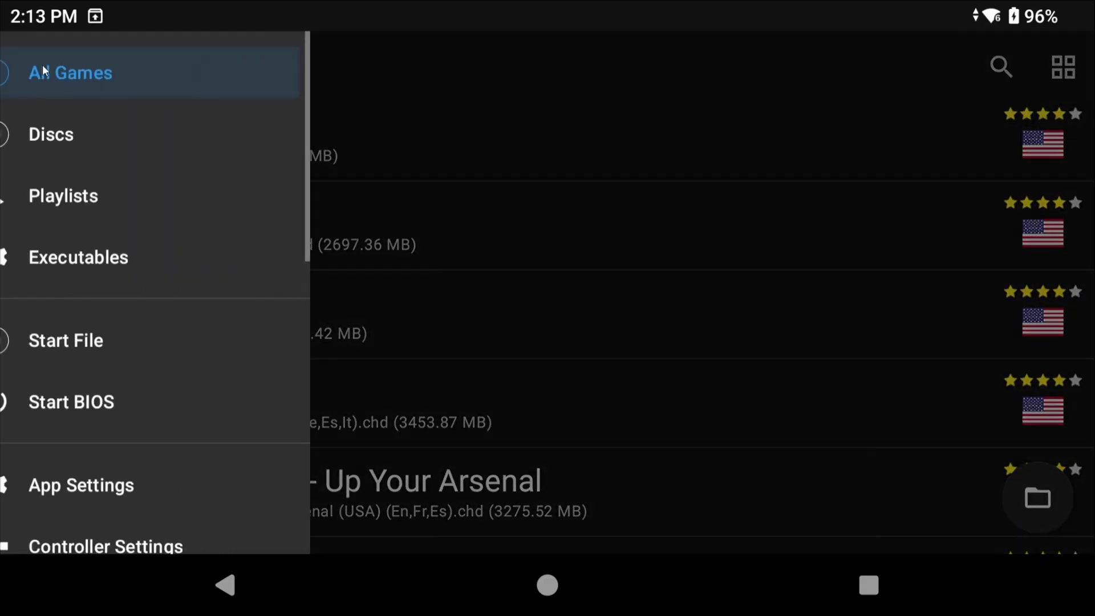
scroll(204, 222, "down", 3)
scroll(205, 222, "down", 2)
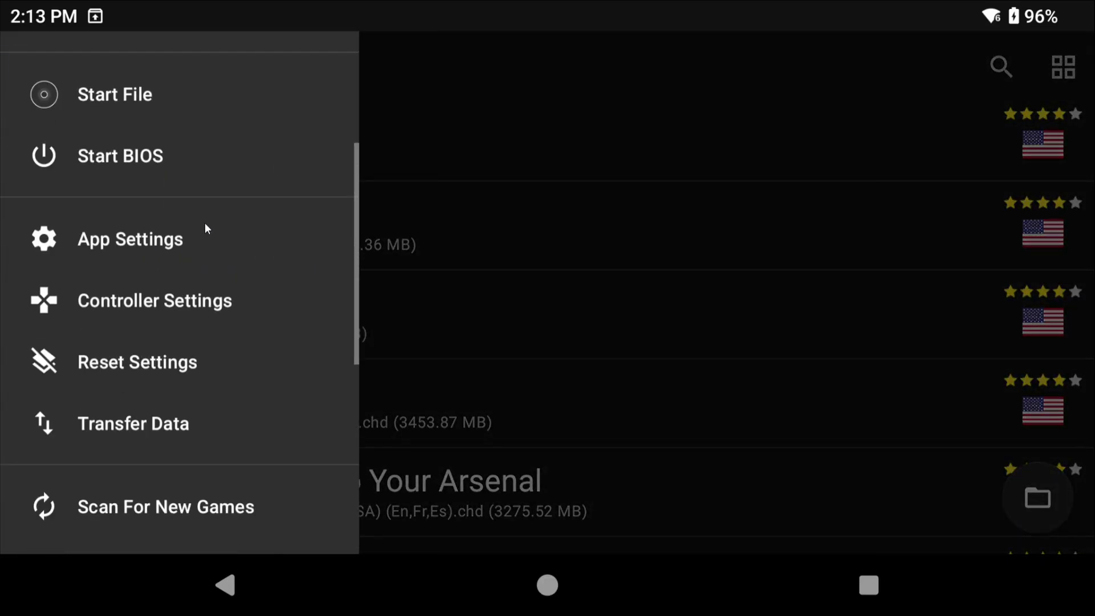
left_click(120, 428)
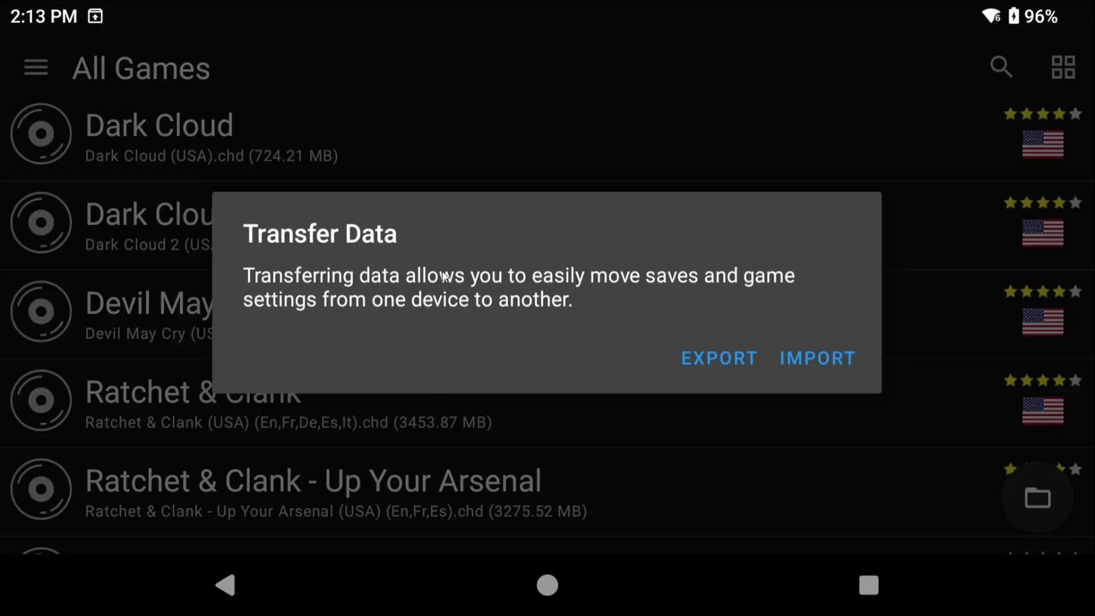